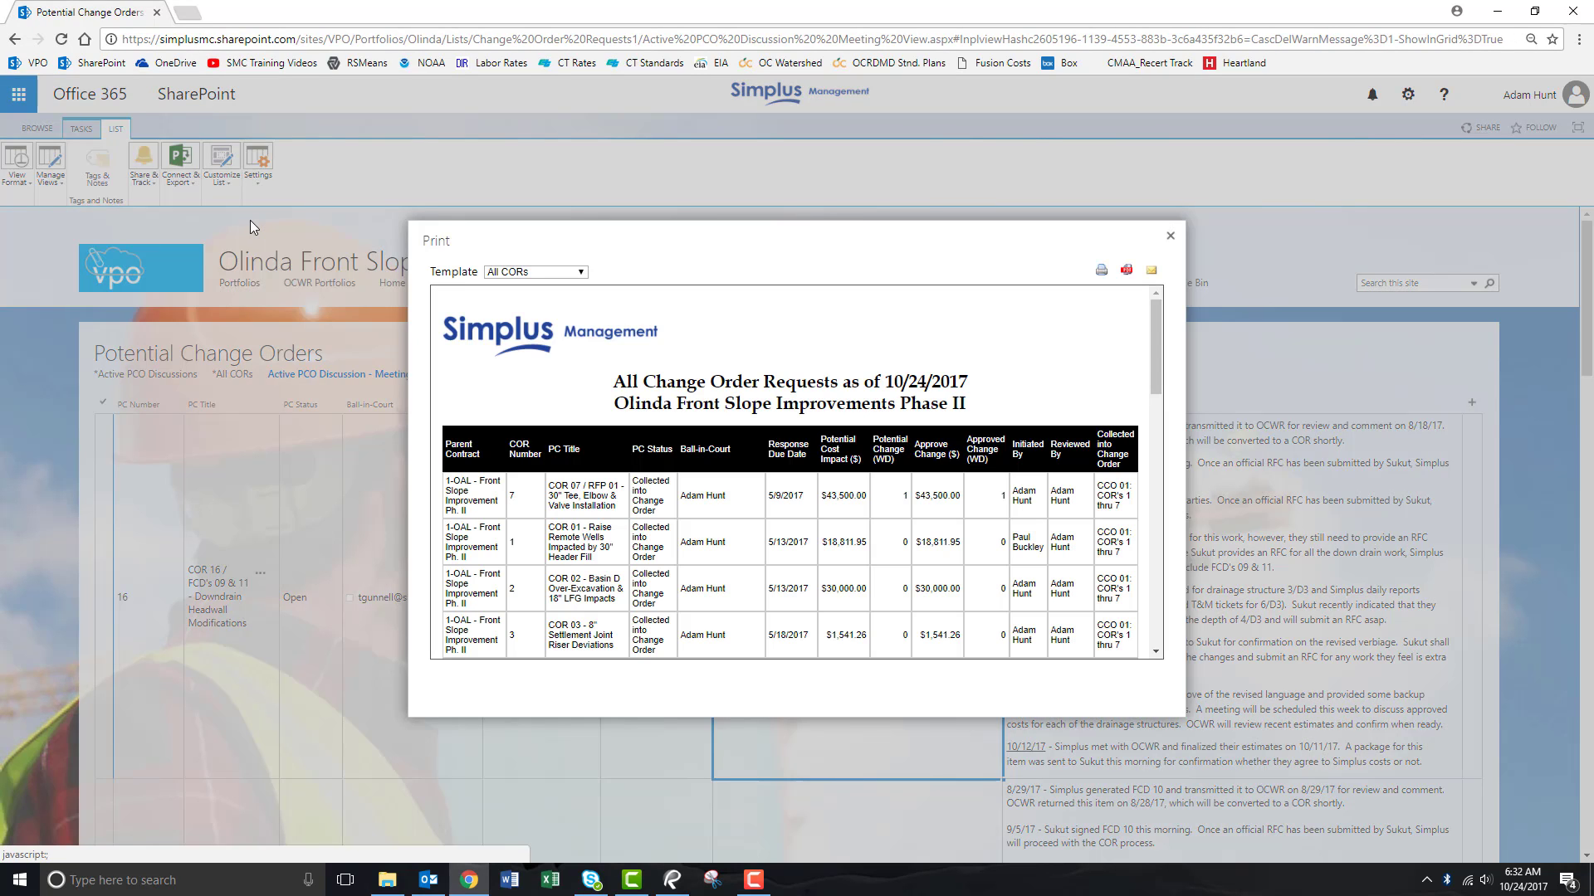
Save the Active PCO Discussions print template as the PDF Potential Change Orders in the Weekly Meeting 39 folder and close the print preview.
click(582, 273)
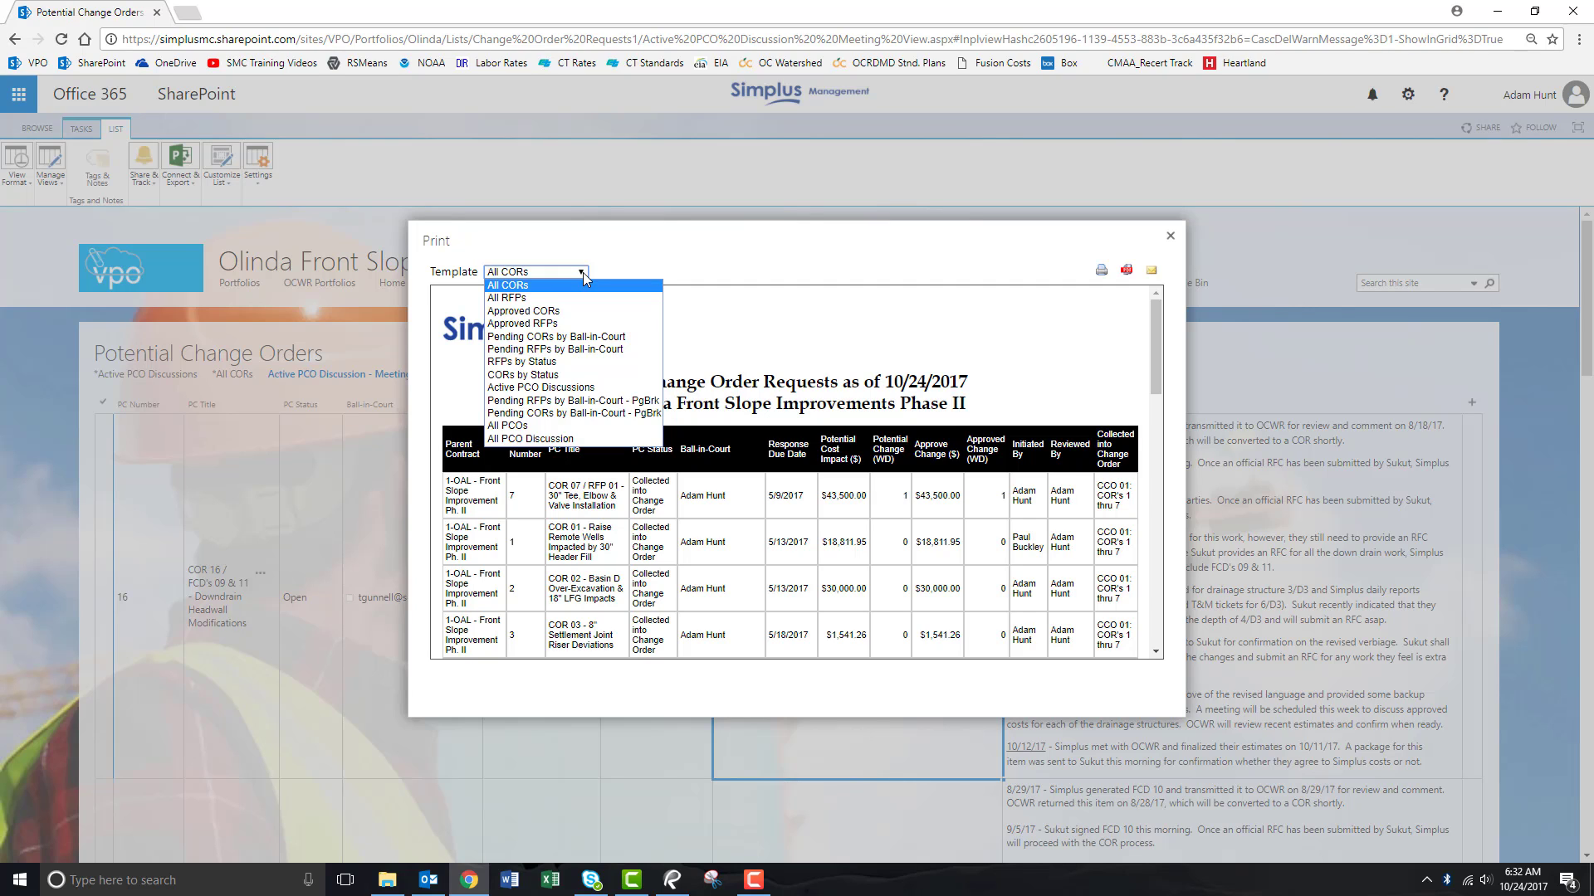
click(565, 388)
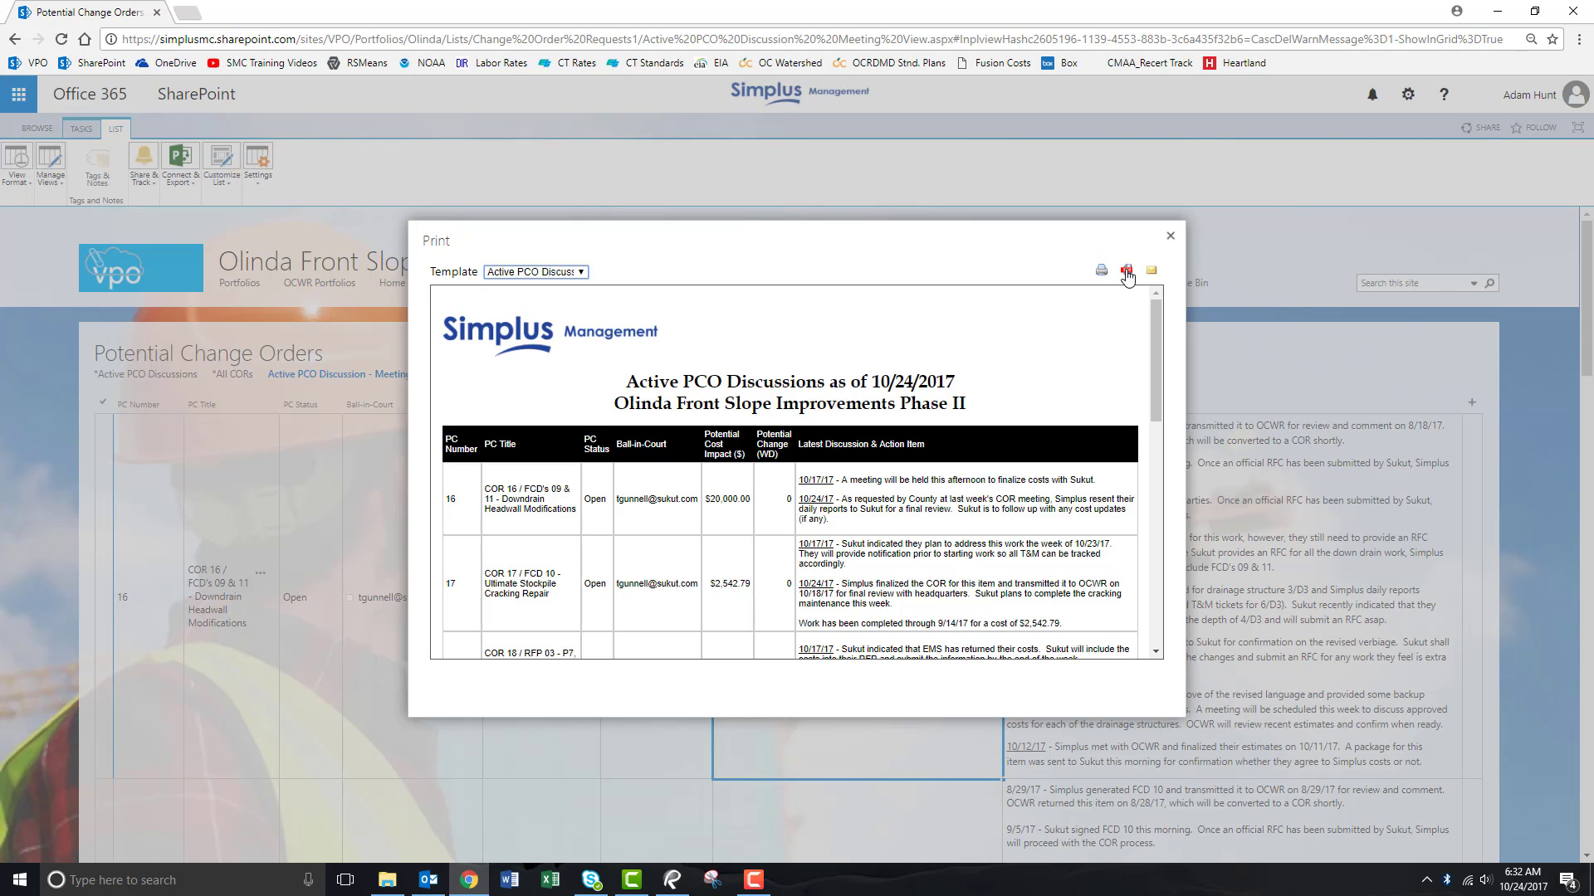
click(1127, 273)
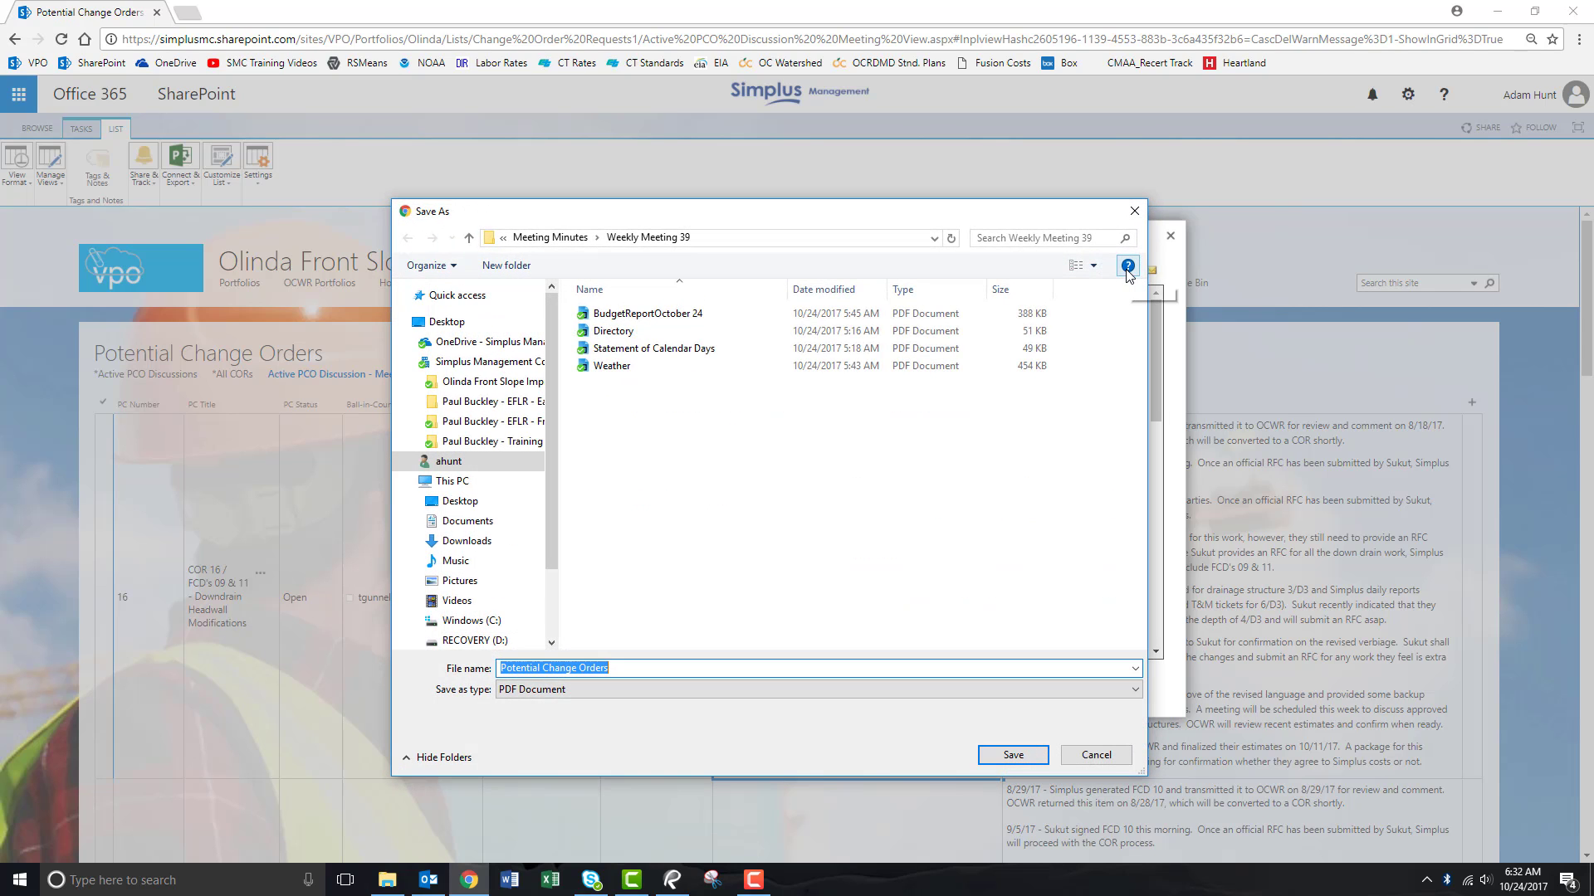
click(1011, 757)
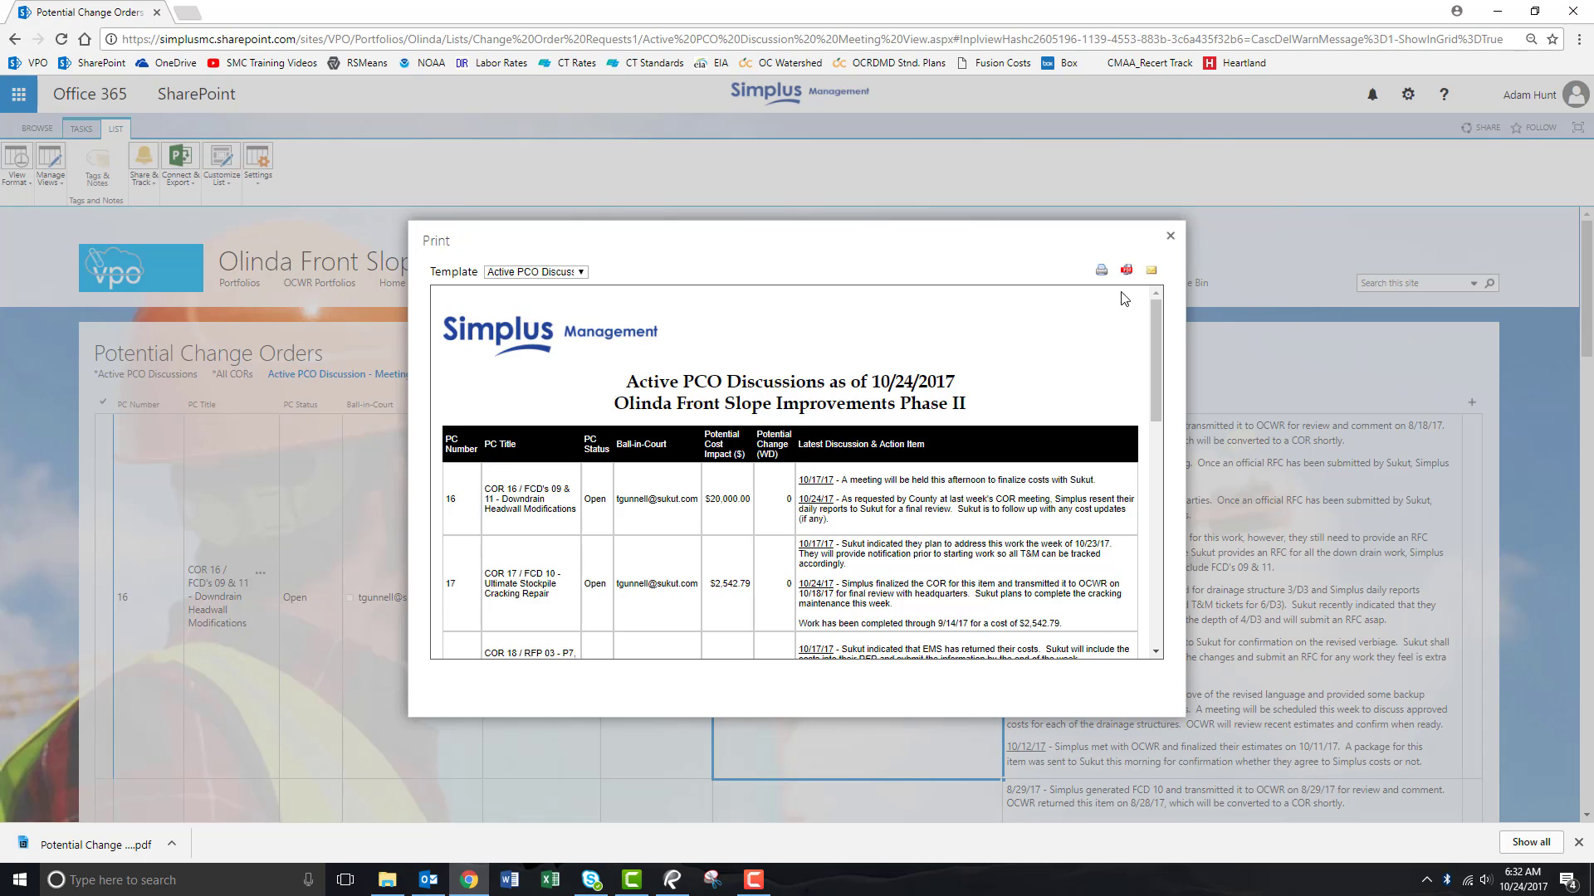
click(1171, 236)
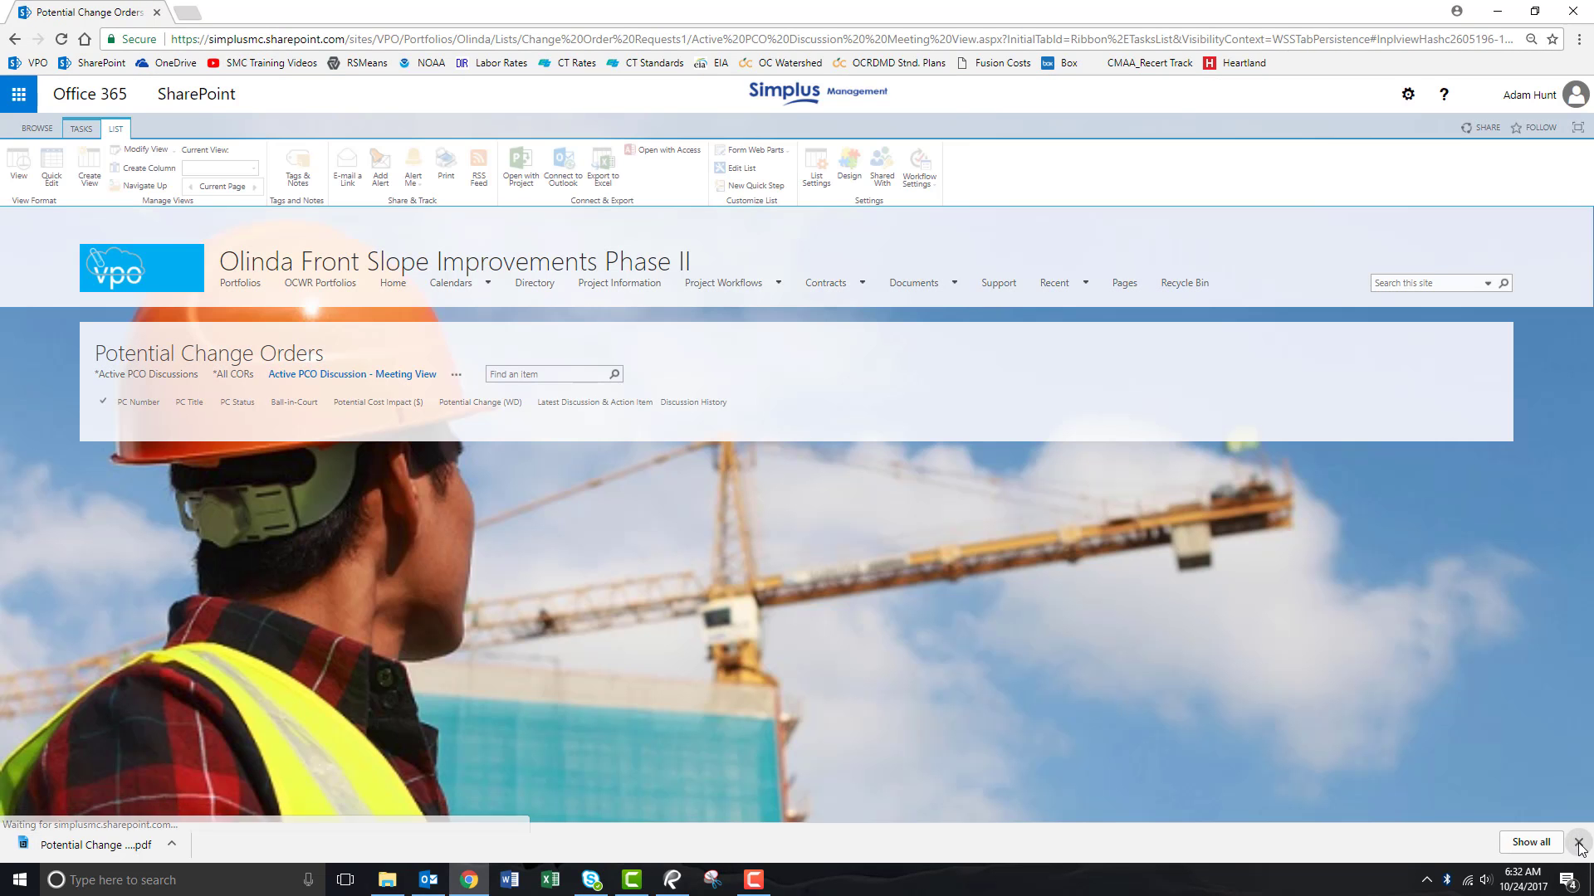
click(1580, 845)
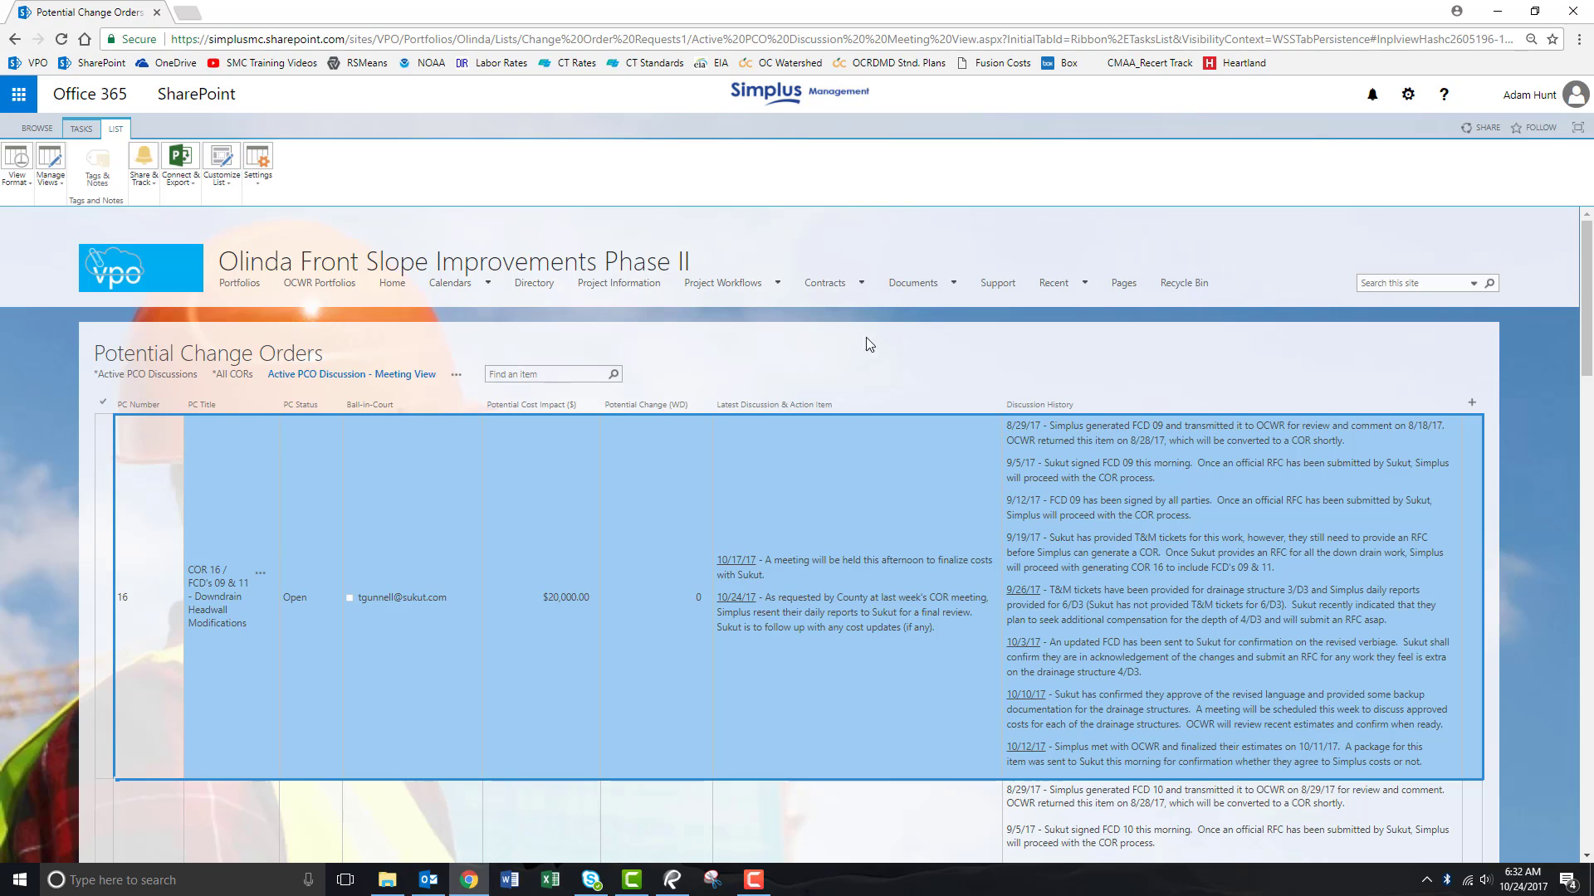
Open the project's Submittals list in the Active Submittals - Meeting View.
mouse_move(720, 285)
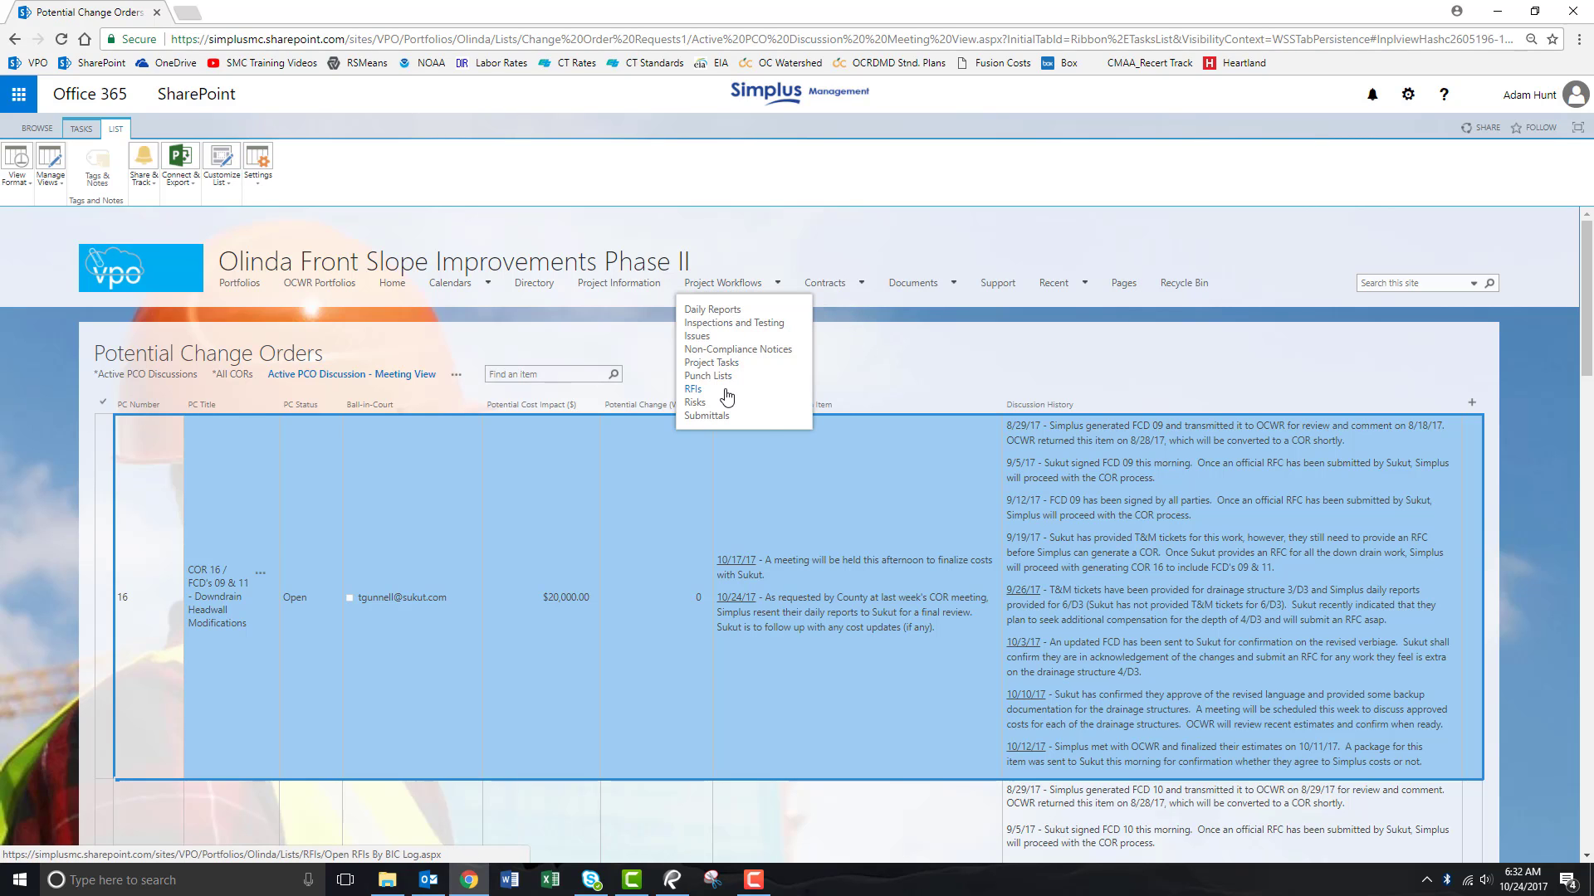
click(715, 416)
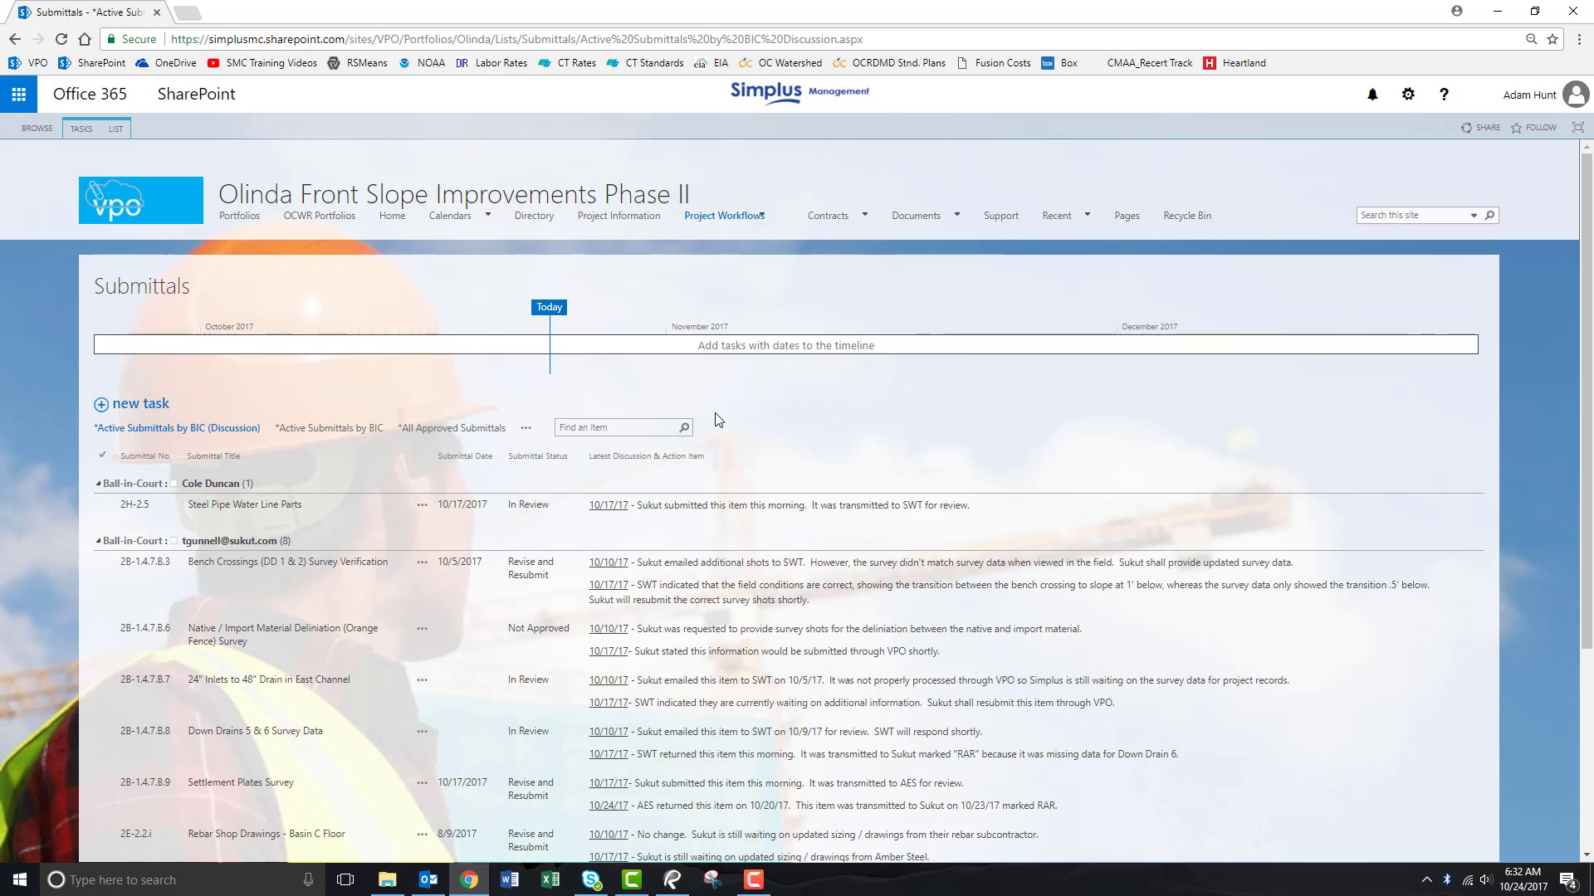
click(526, 430)
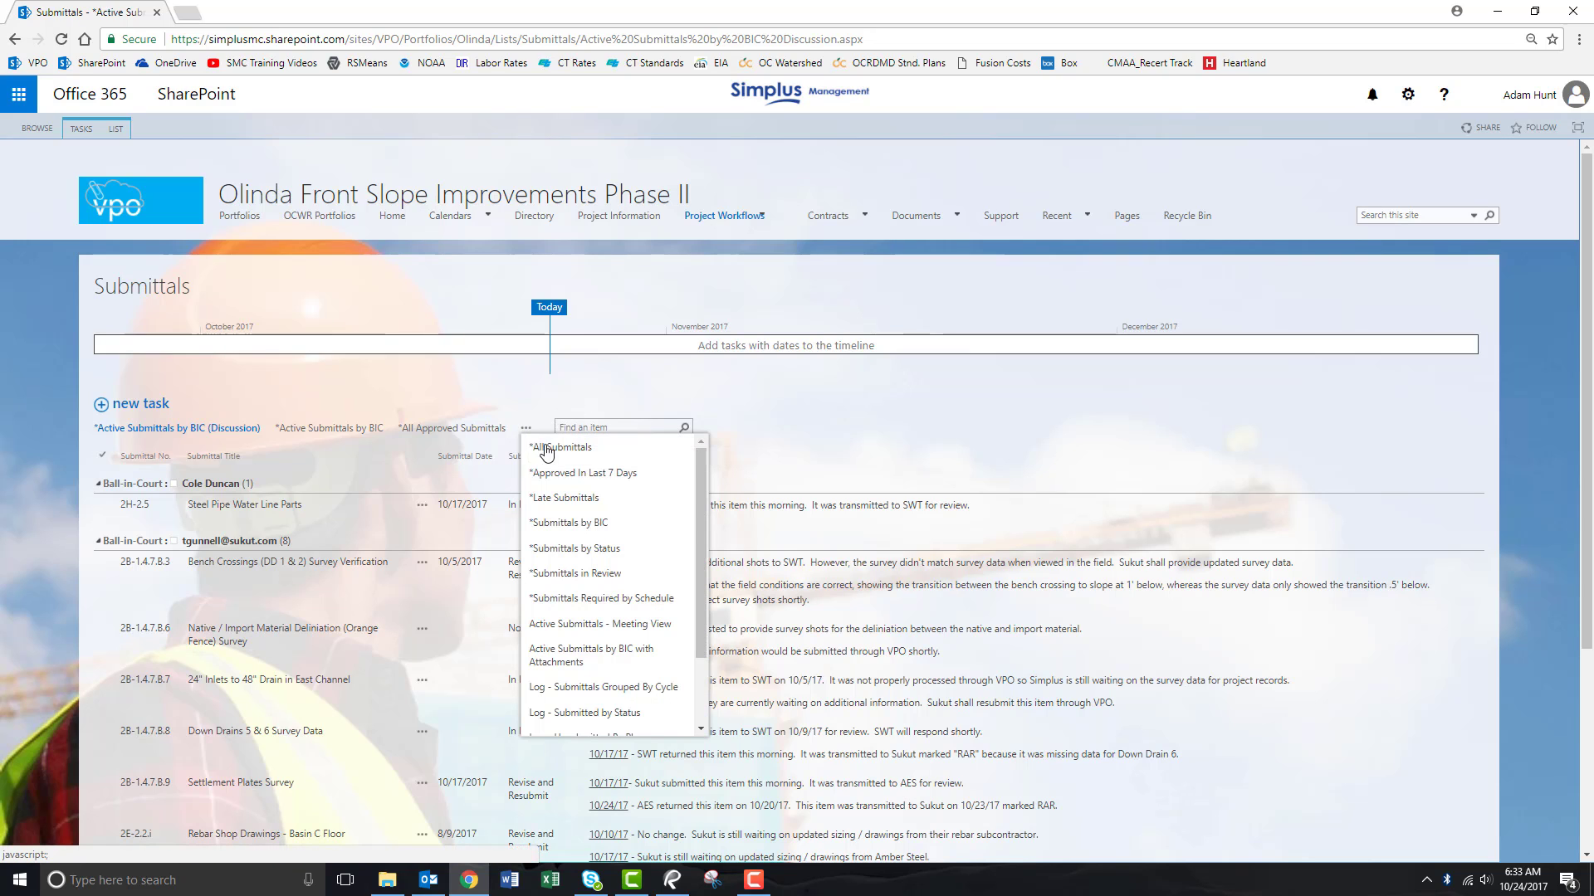
click(584, 625)
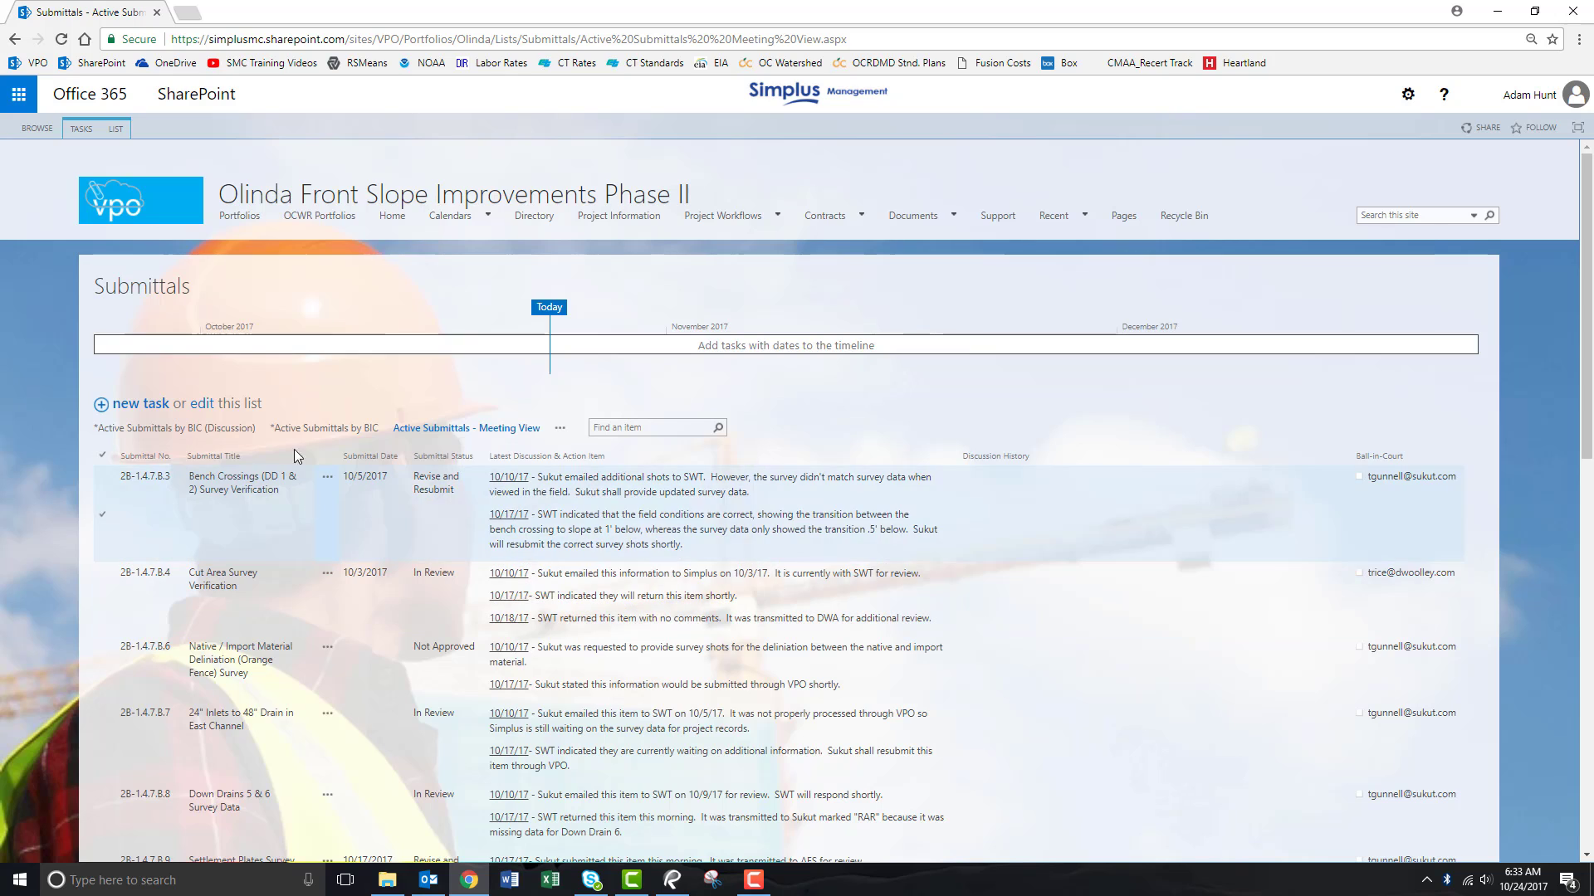
Make the submittals list editable in place and select the Latest Discussion & Action Item entry of the Bench Crossings survey submittal.
click(205, 408)
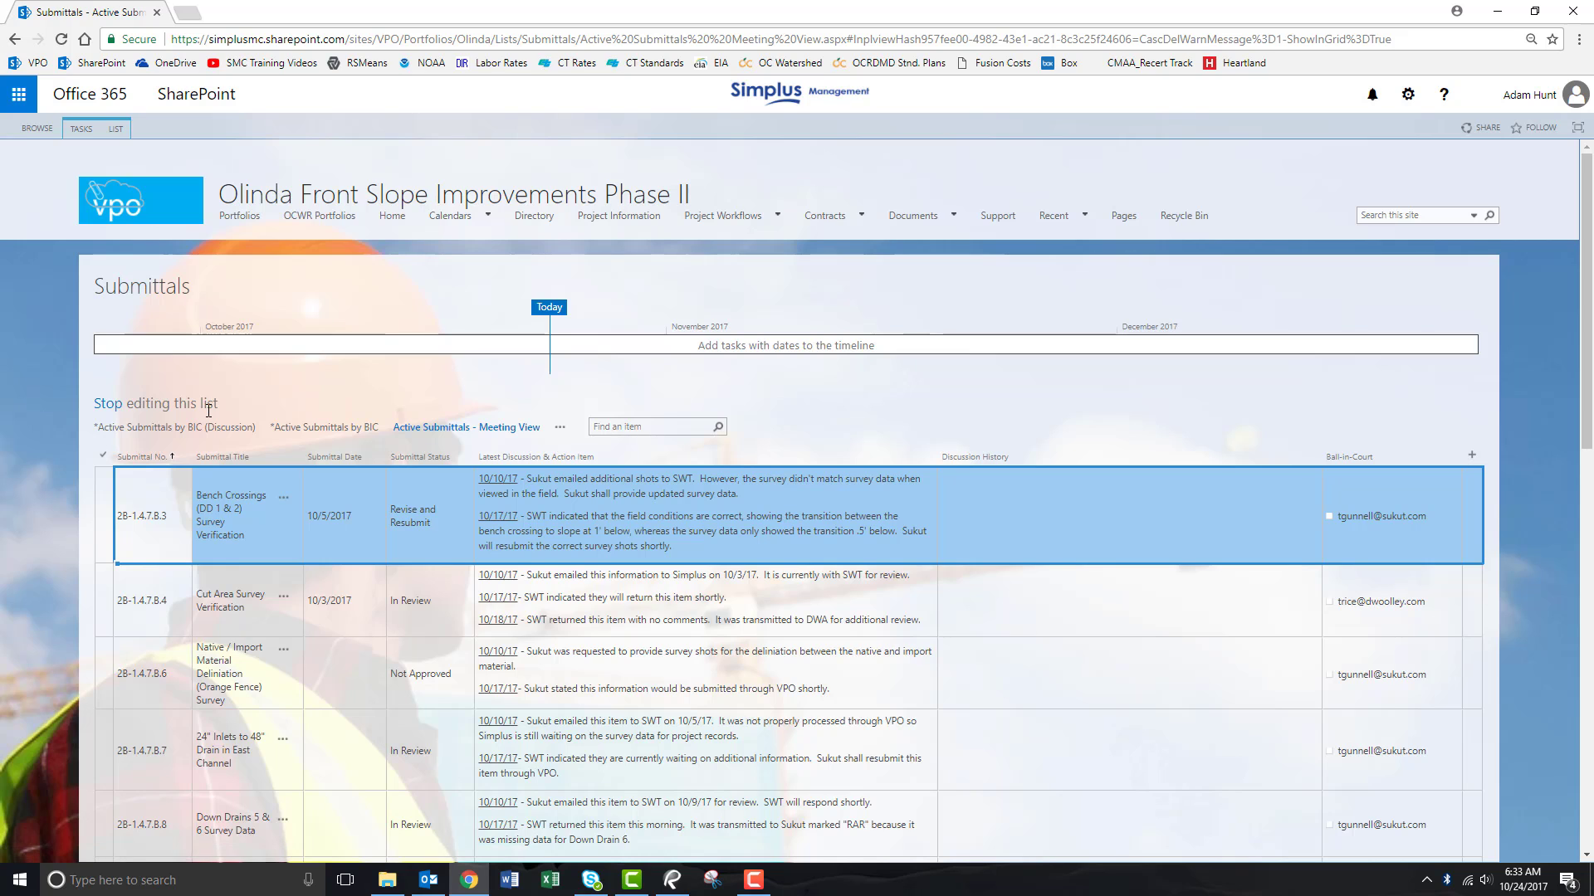
click(793, 510)
click(738, 545)
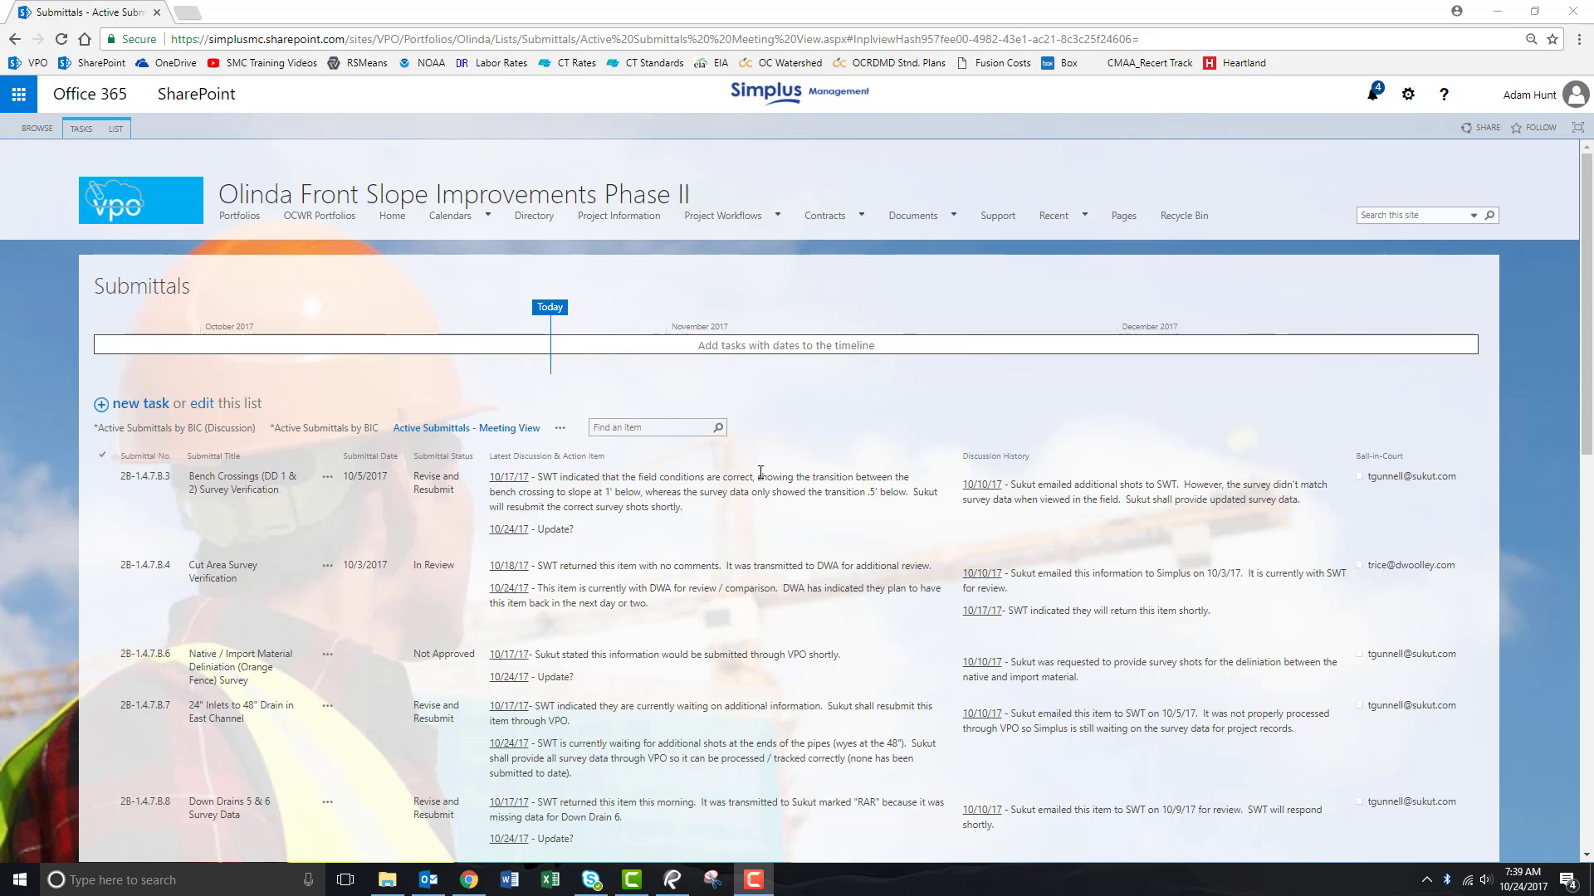
Open the print preview of the Submittals list with the Active Submittals by BIC (Discussion) template.
click(626, 503)
click(116, 129)
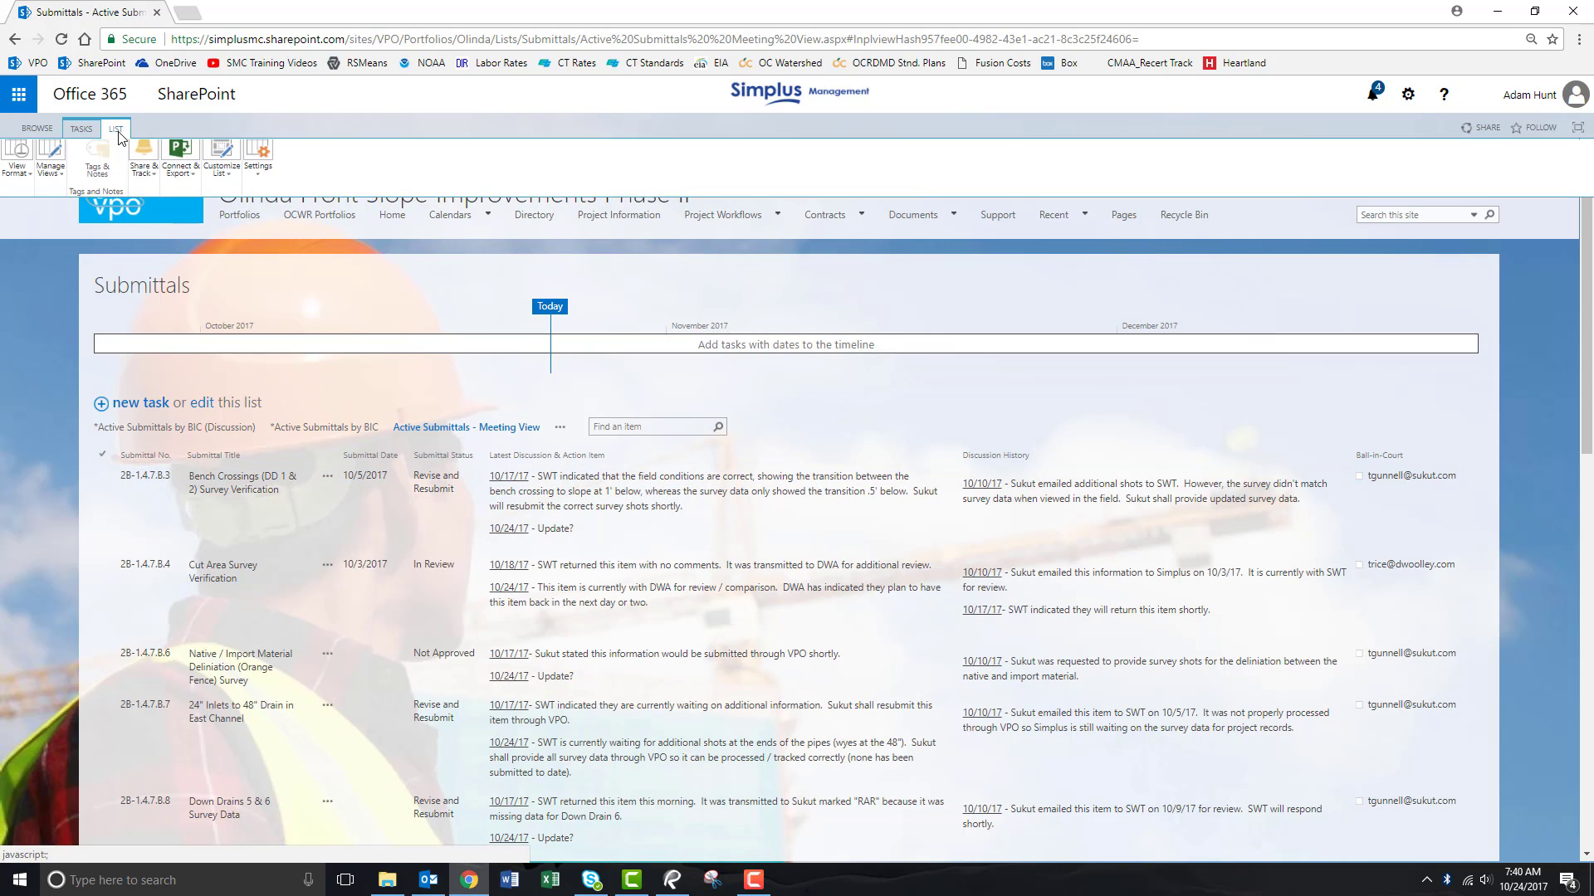
click(152, 190)
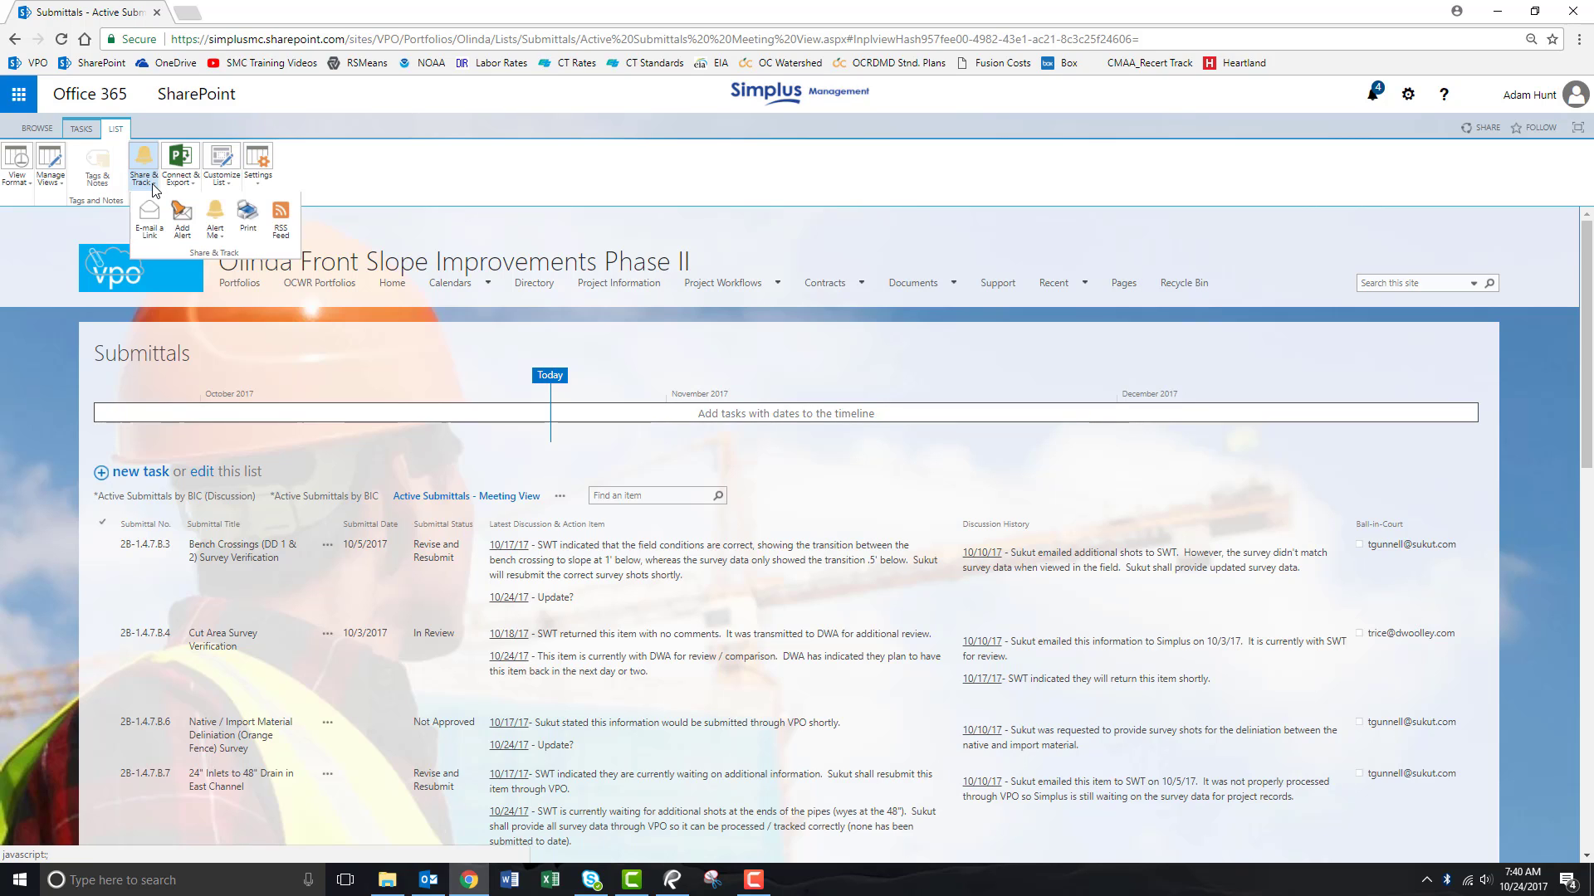
click(247, 214)
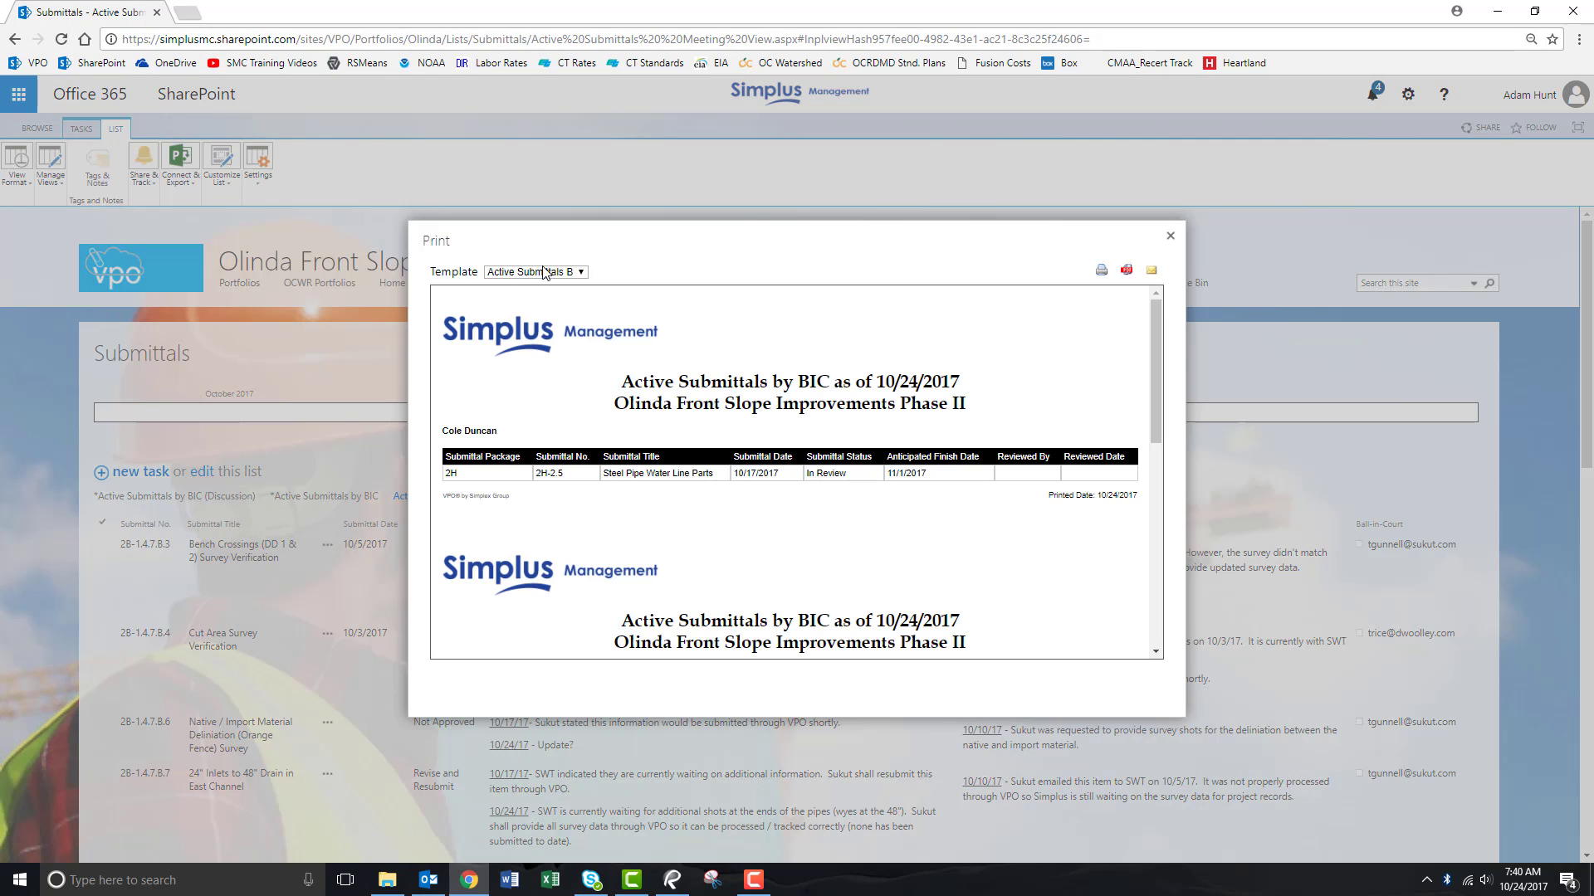
click(581, 273)
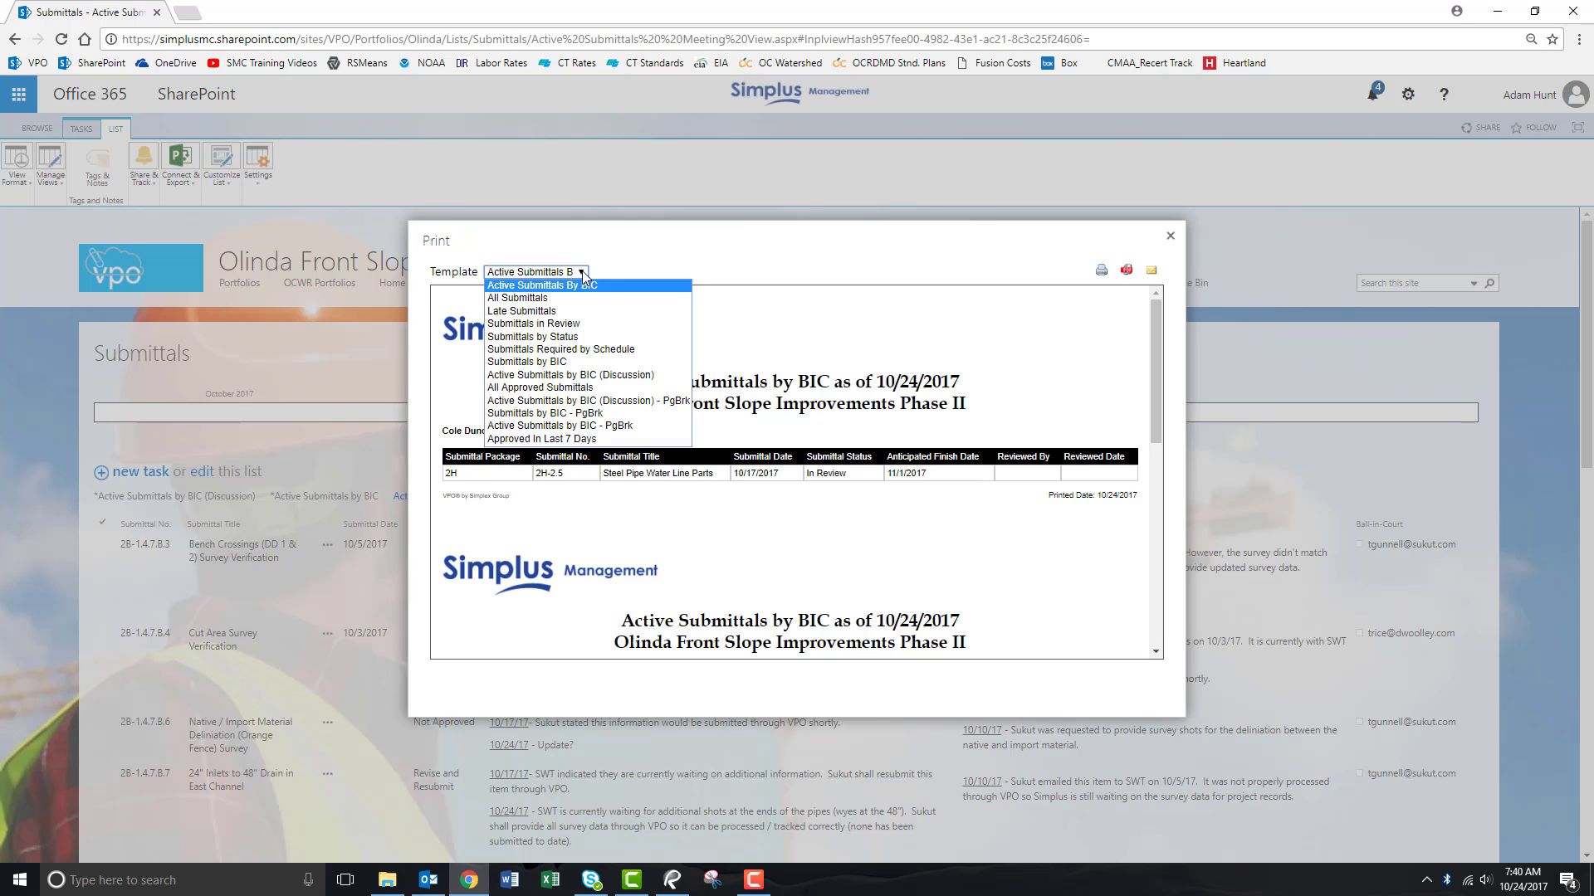
click(591, 376)
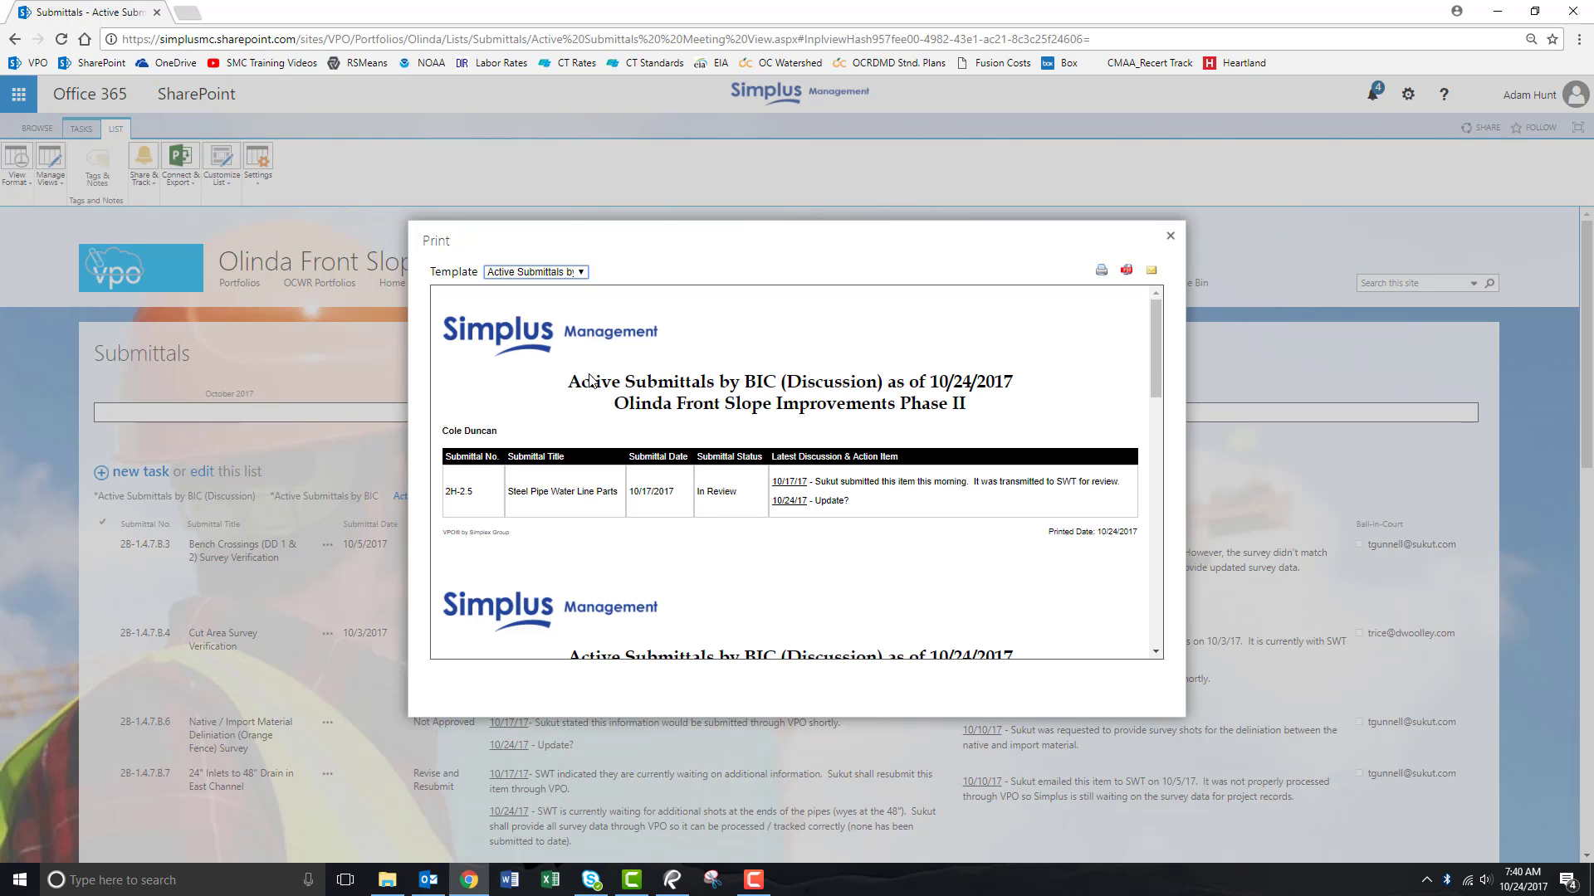
Save the submittals report as the PDF Submittals in the Weekly Meeting 39 folder and close the print preview.
click(1127, 271)
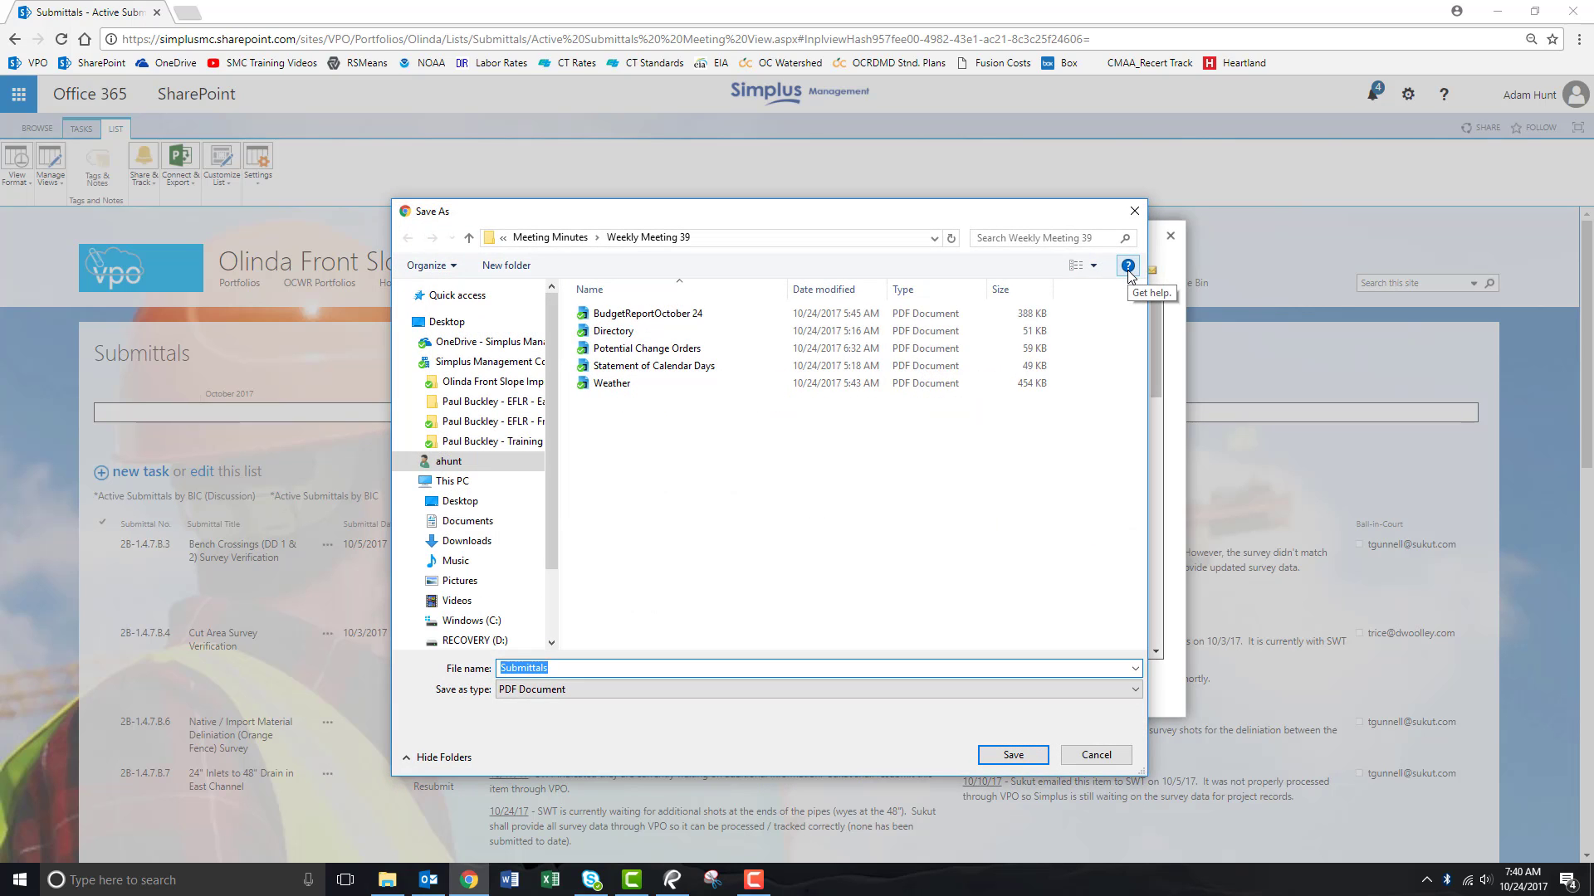
click(1021, 761)
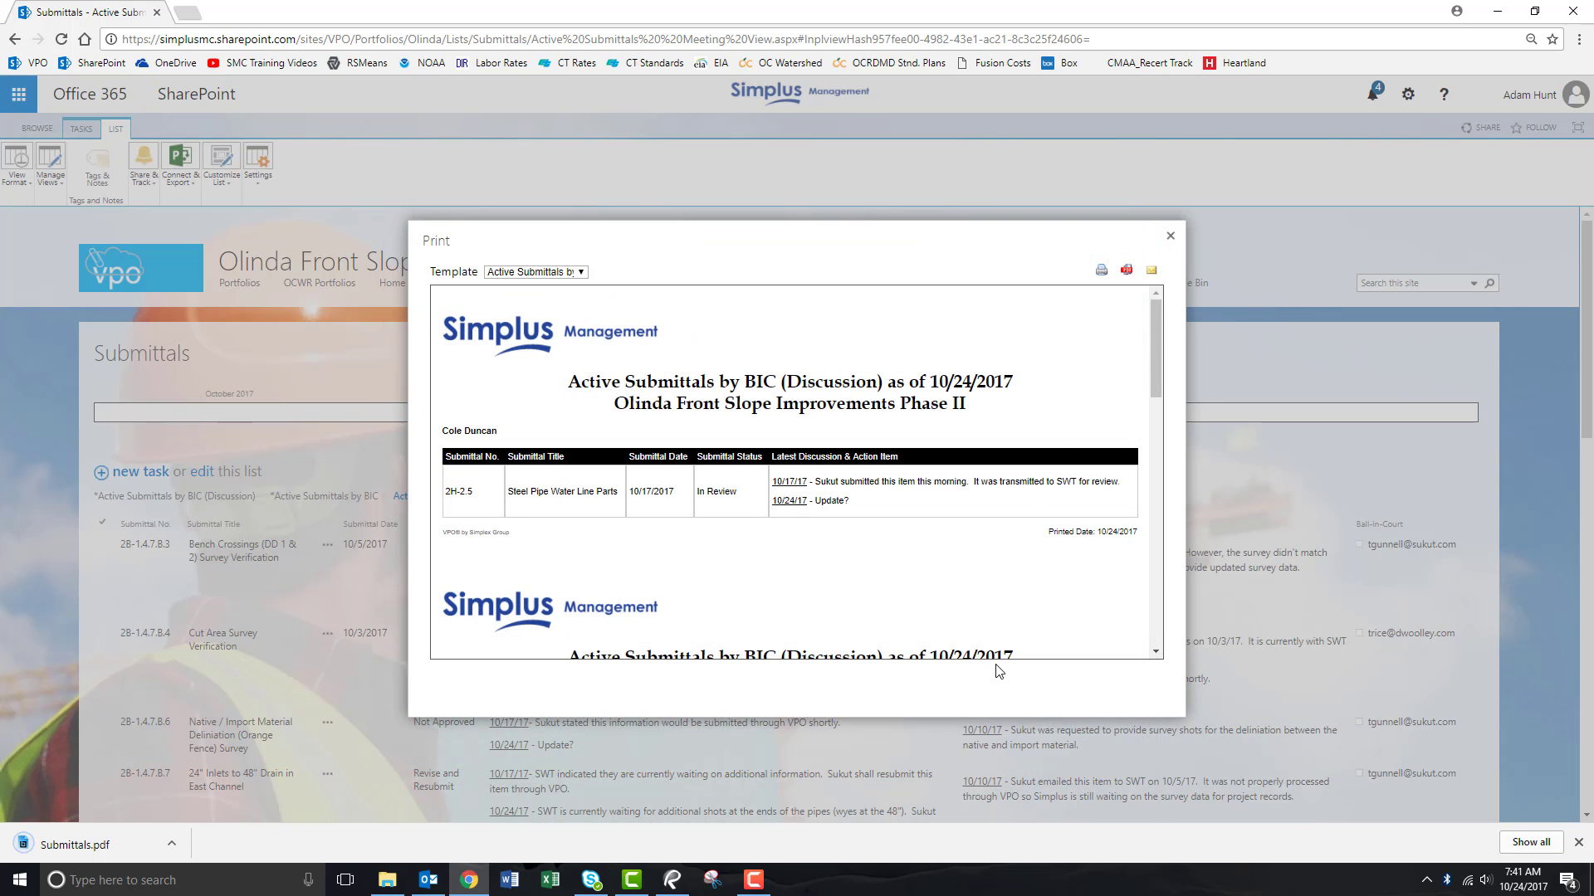
click(1170, 236)
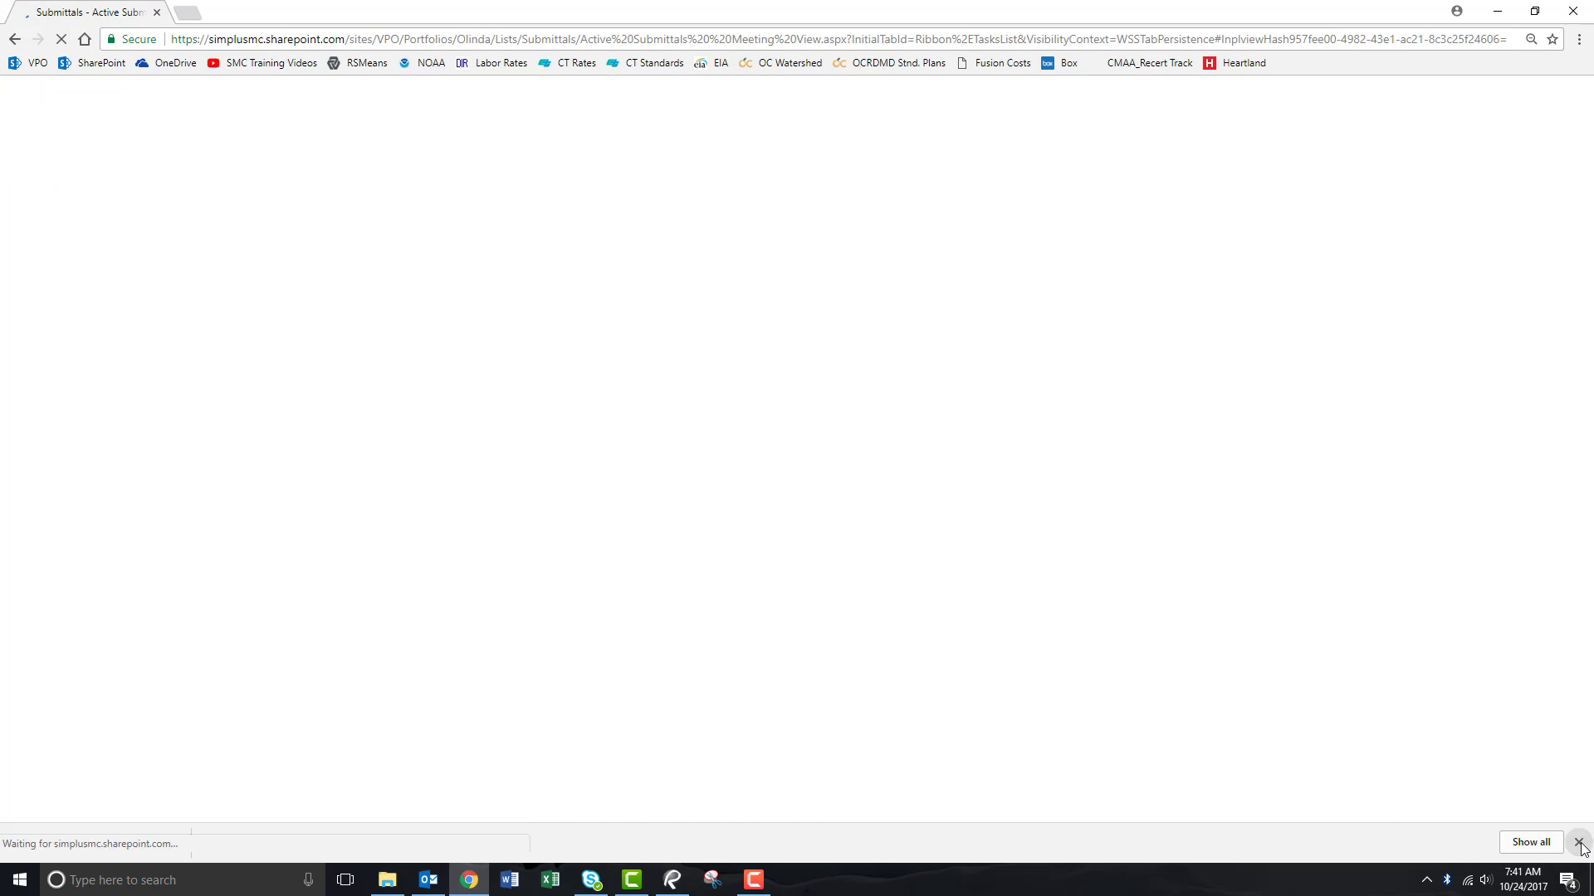
click(1578, 844)
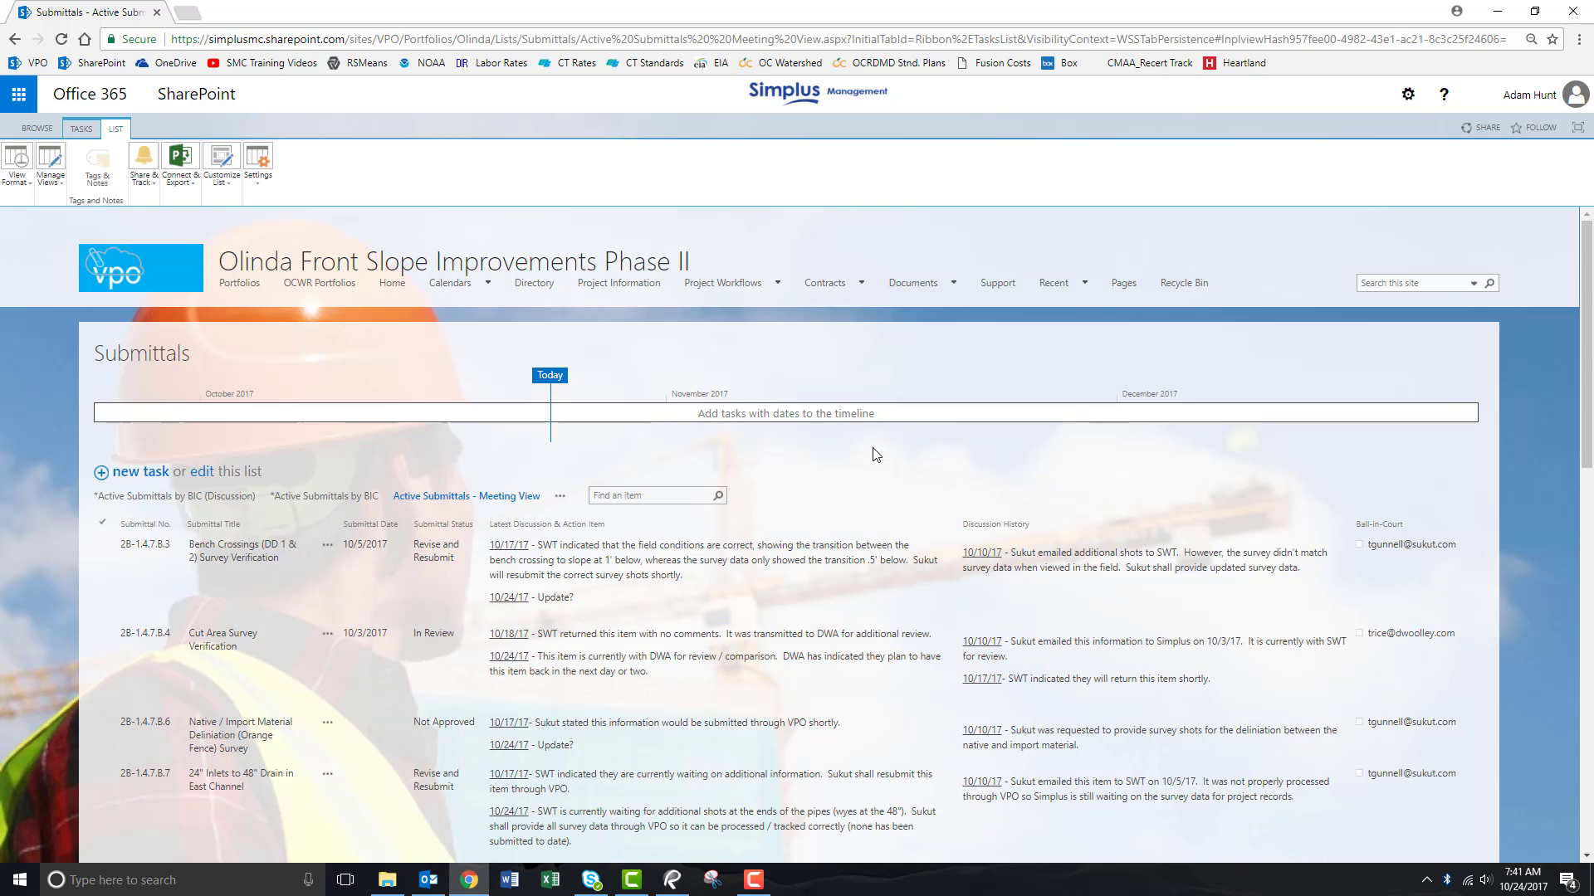
Open the project's Issues list for in-place editing in the Active Issues - Meeting View and review its discussion entries.
mouse_move(742, 285)
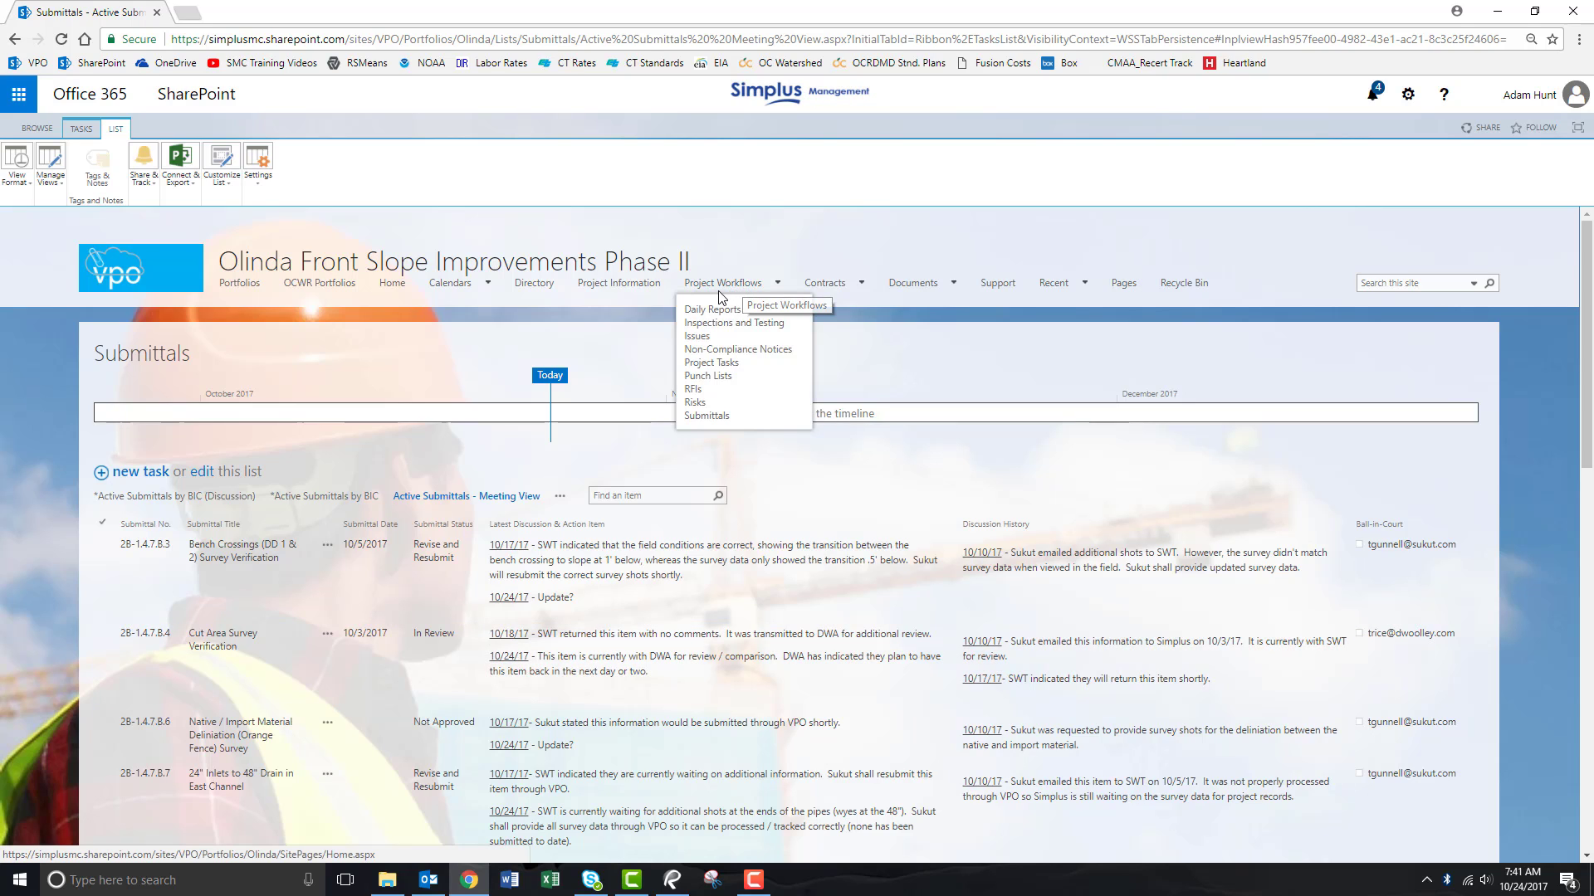
click(703, 341)
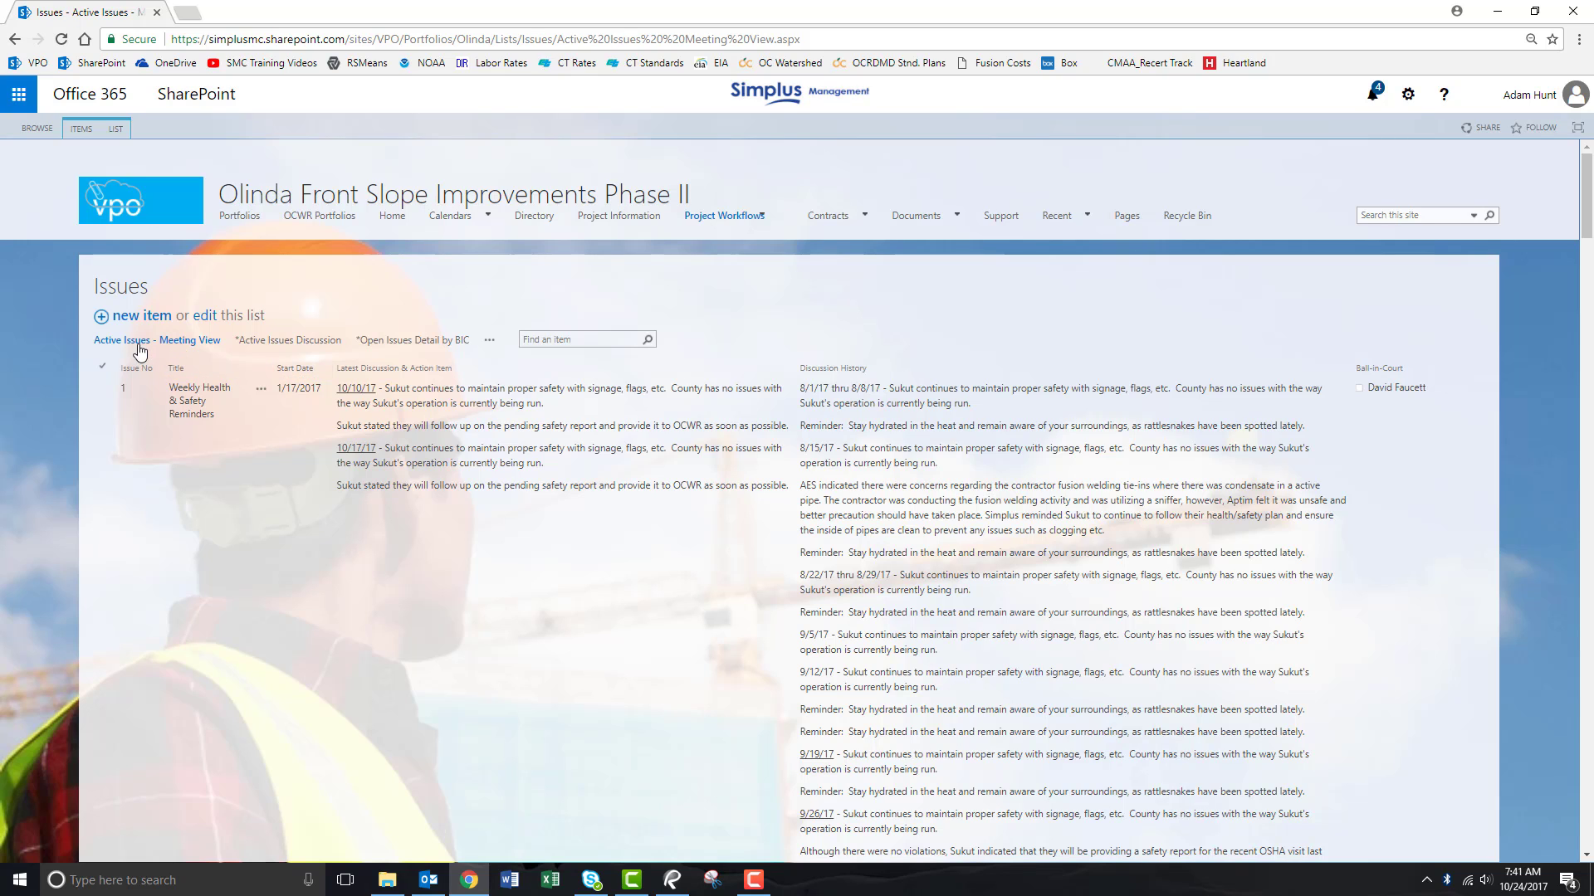
click(203, 322)
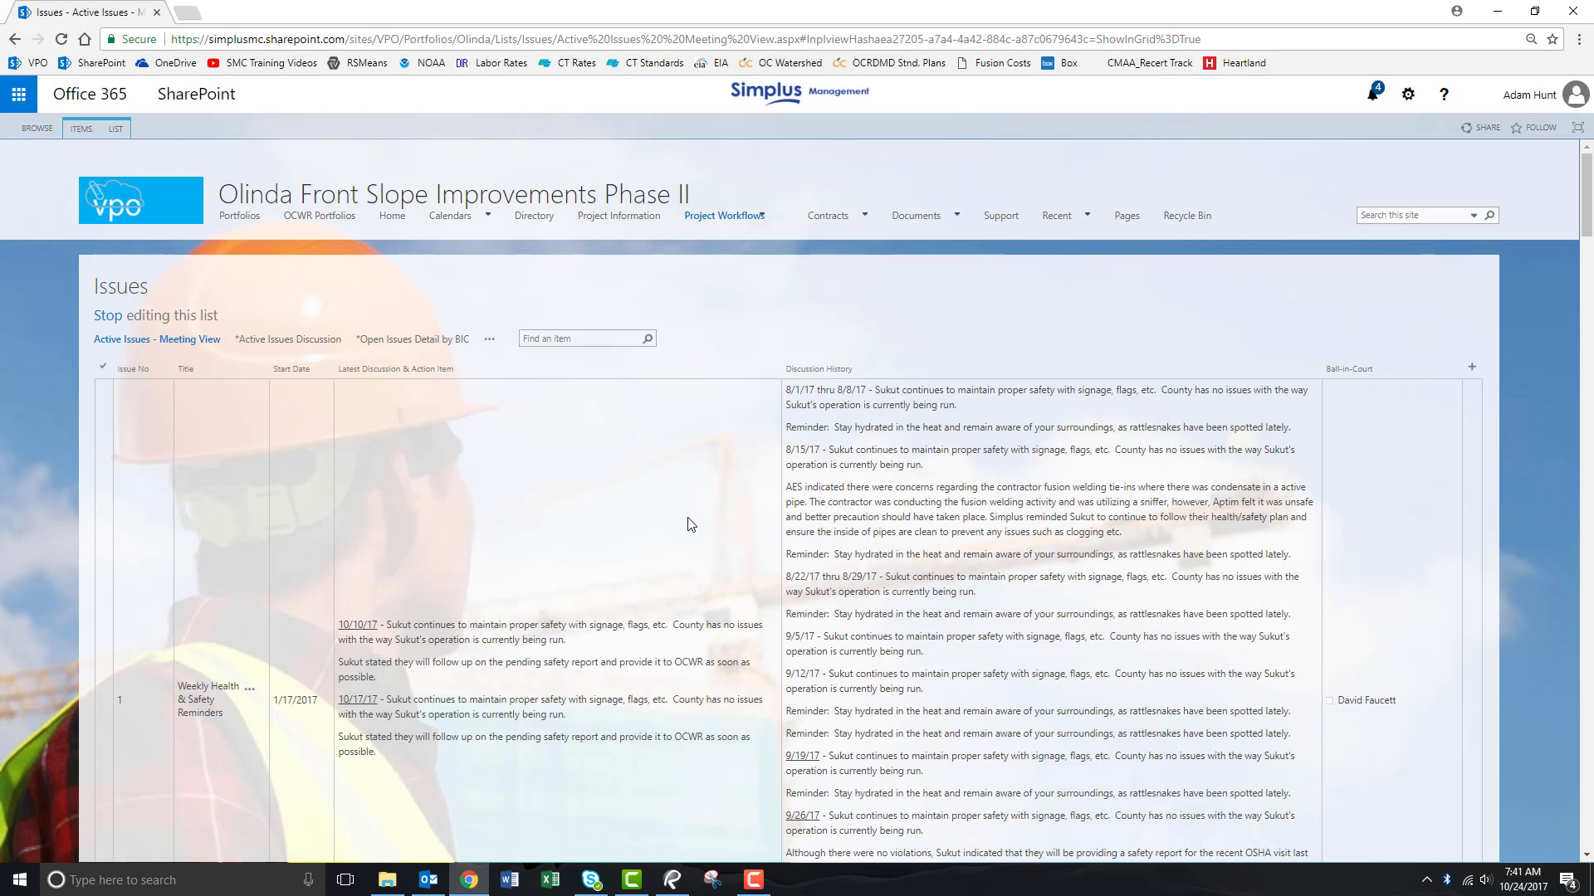
scroll(687, 498, down, 1)
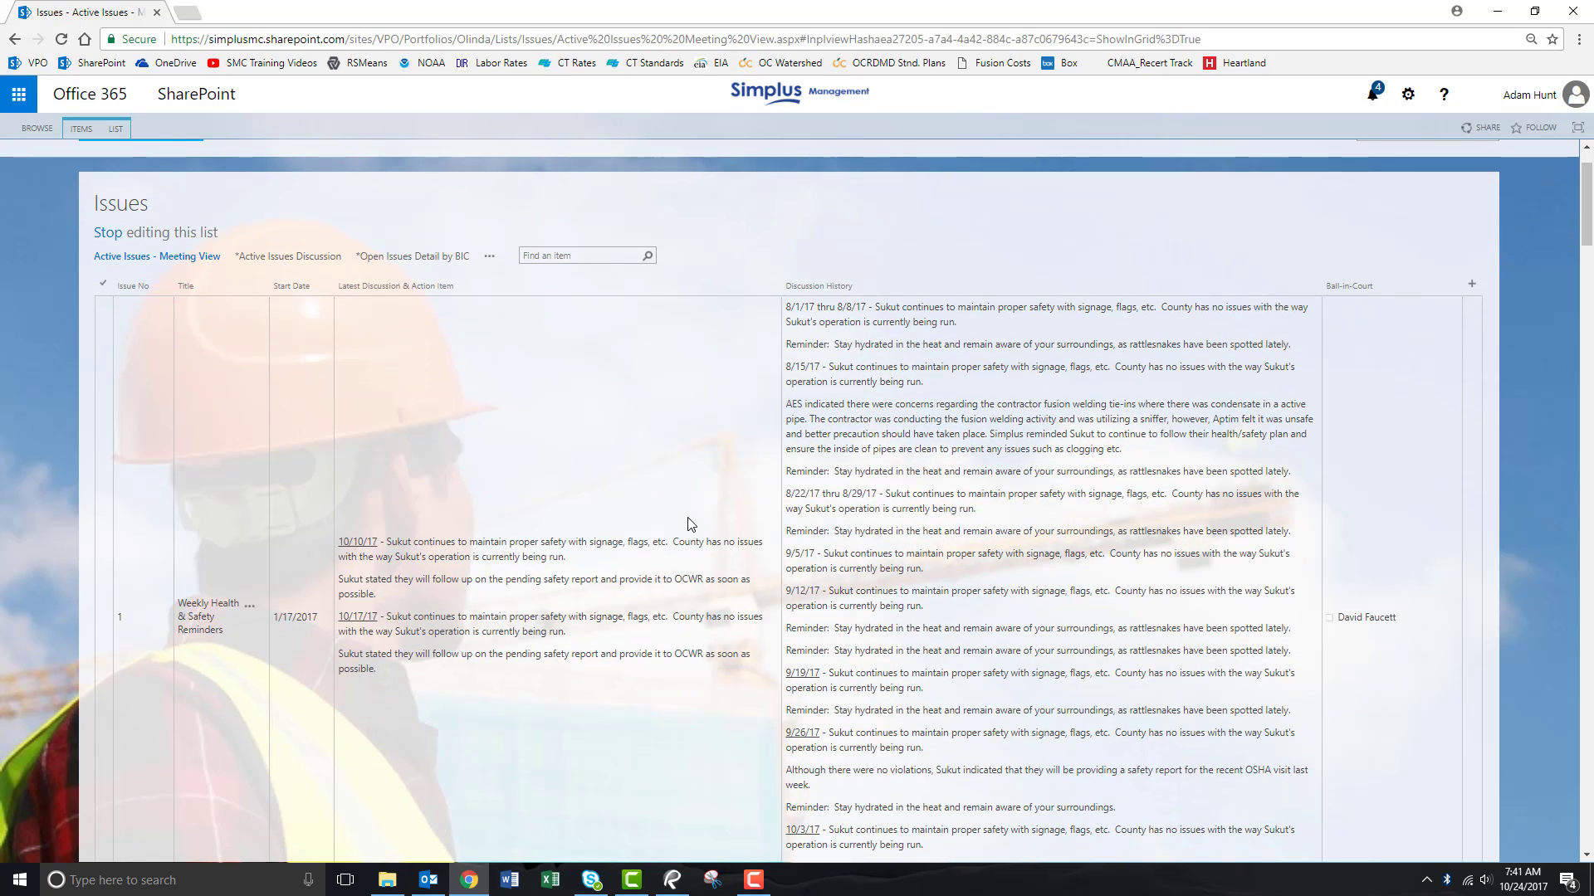
scroll(688, 523, down, 2)
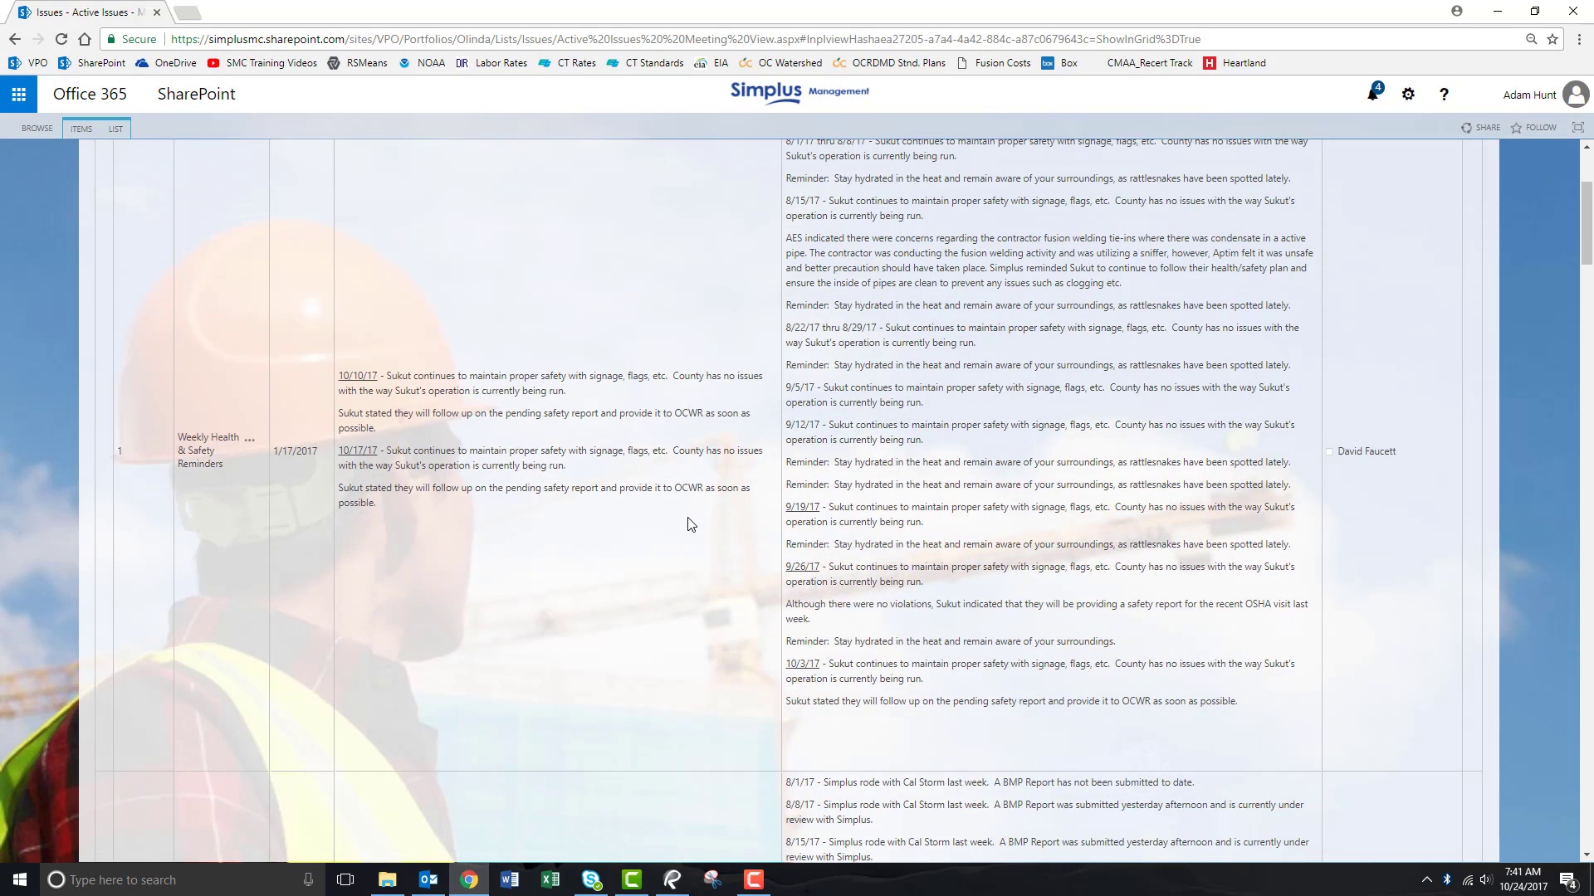
scroll(687, 524, down, 1)
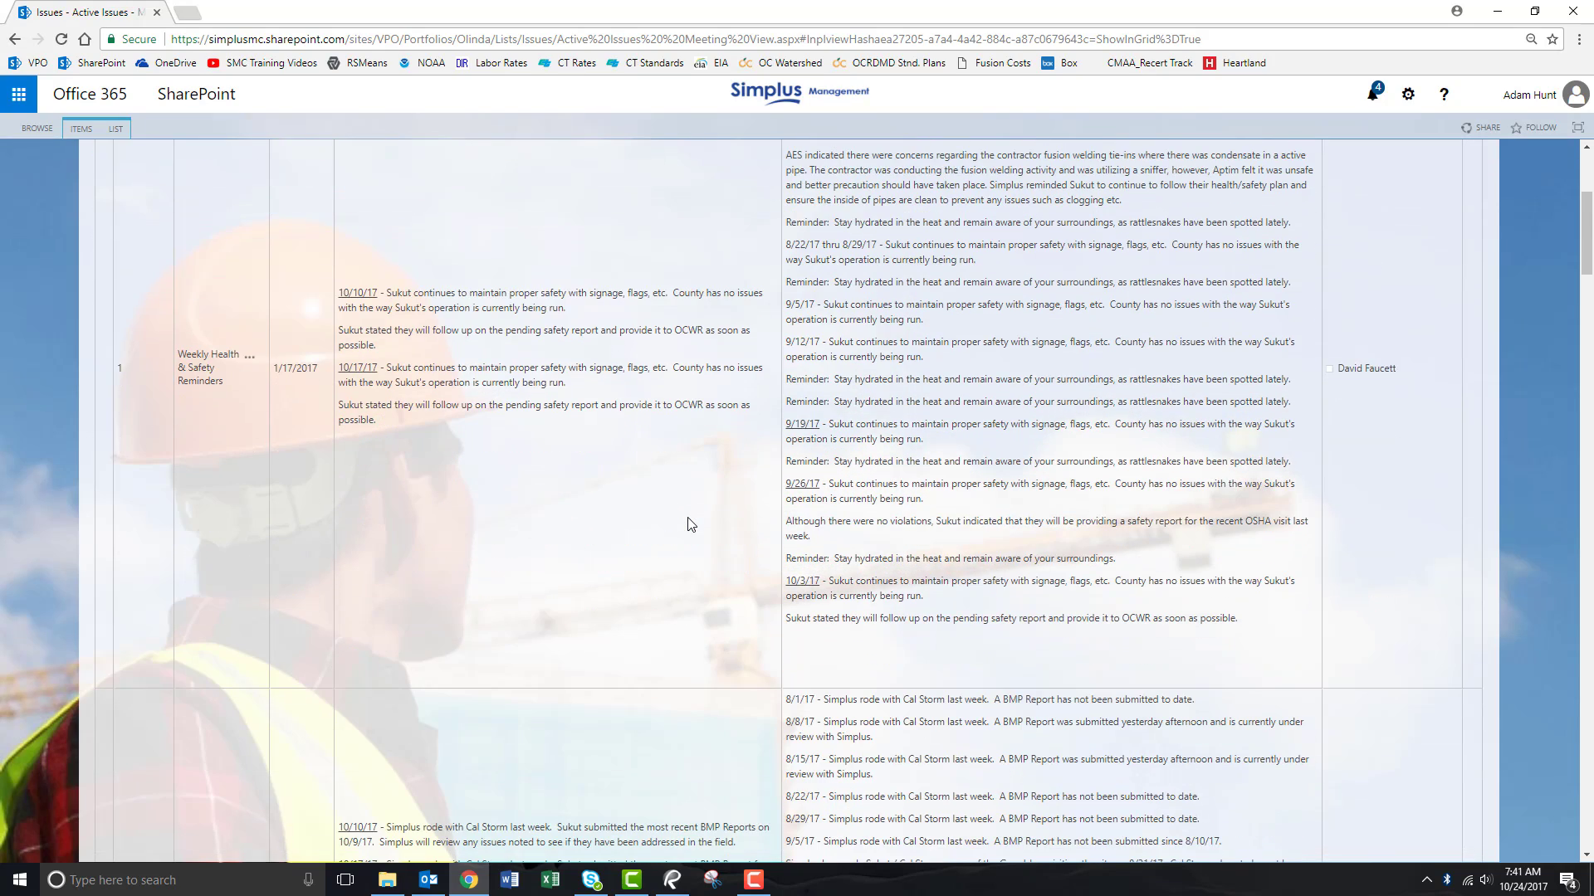
scroll(687, 524, up, 4)
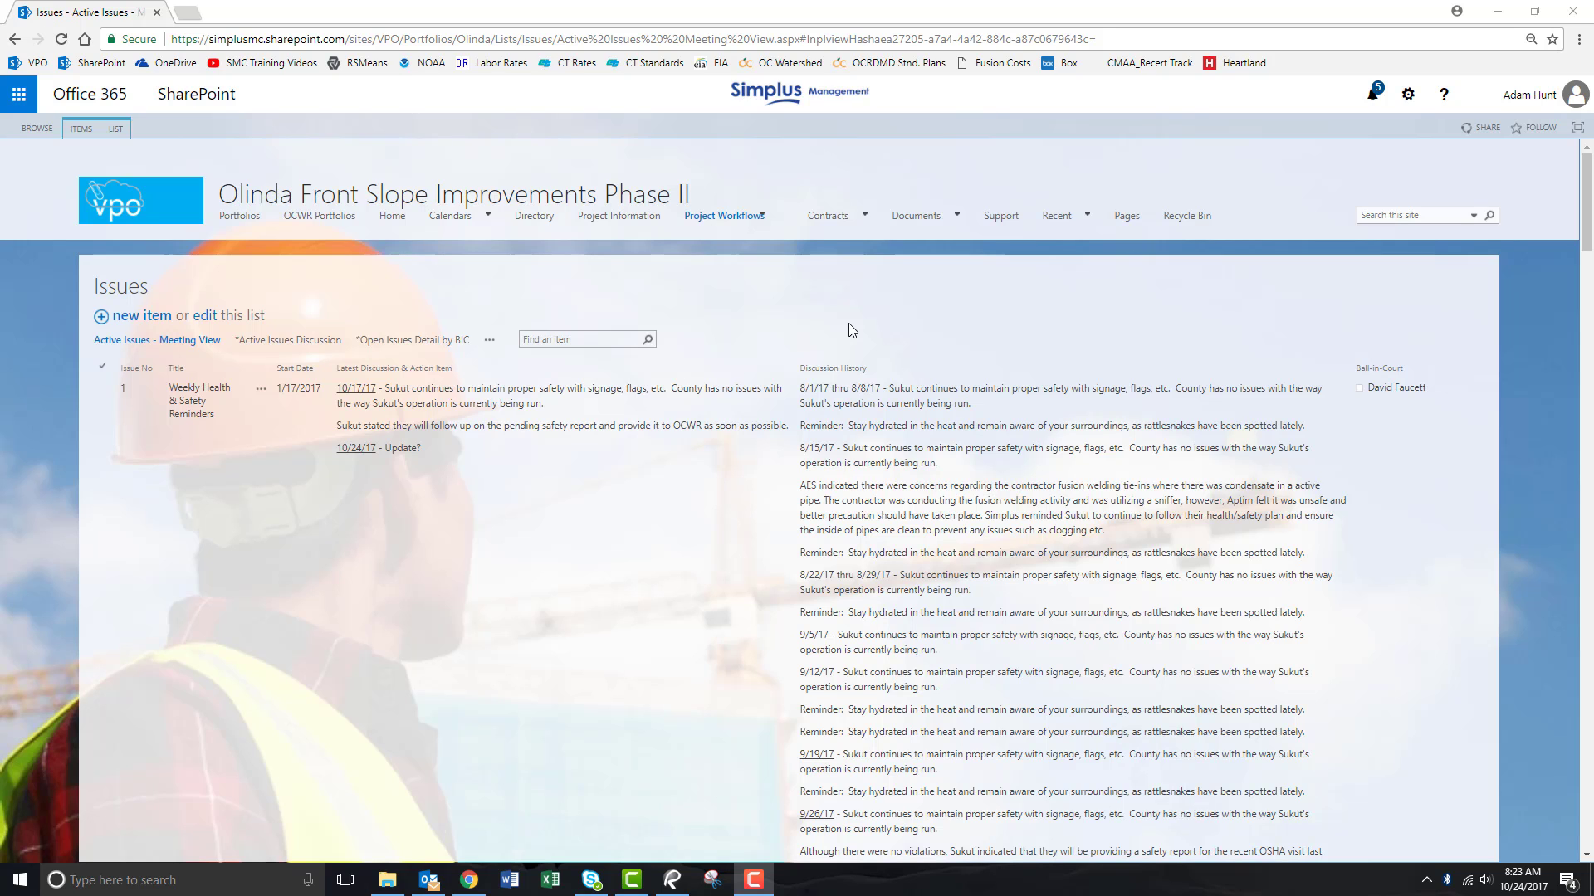
Print the Issues list with the Active Issues Discussion template to a PDF in the Weekly Meeting 39 folder.
click(116, 130)
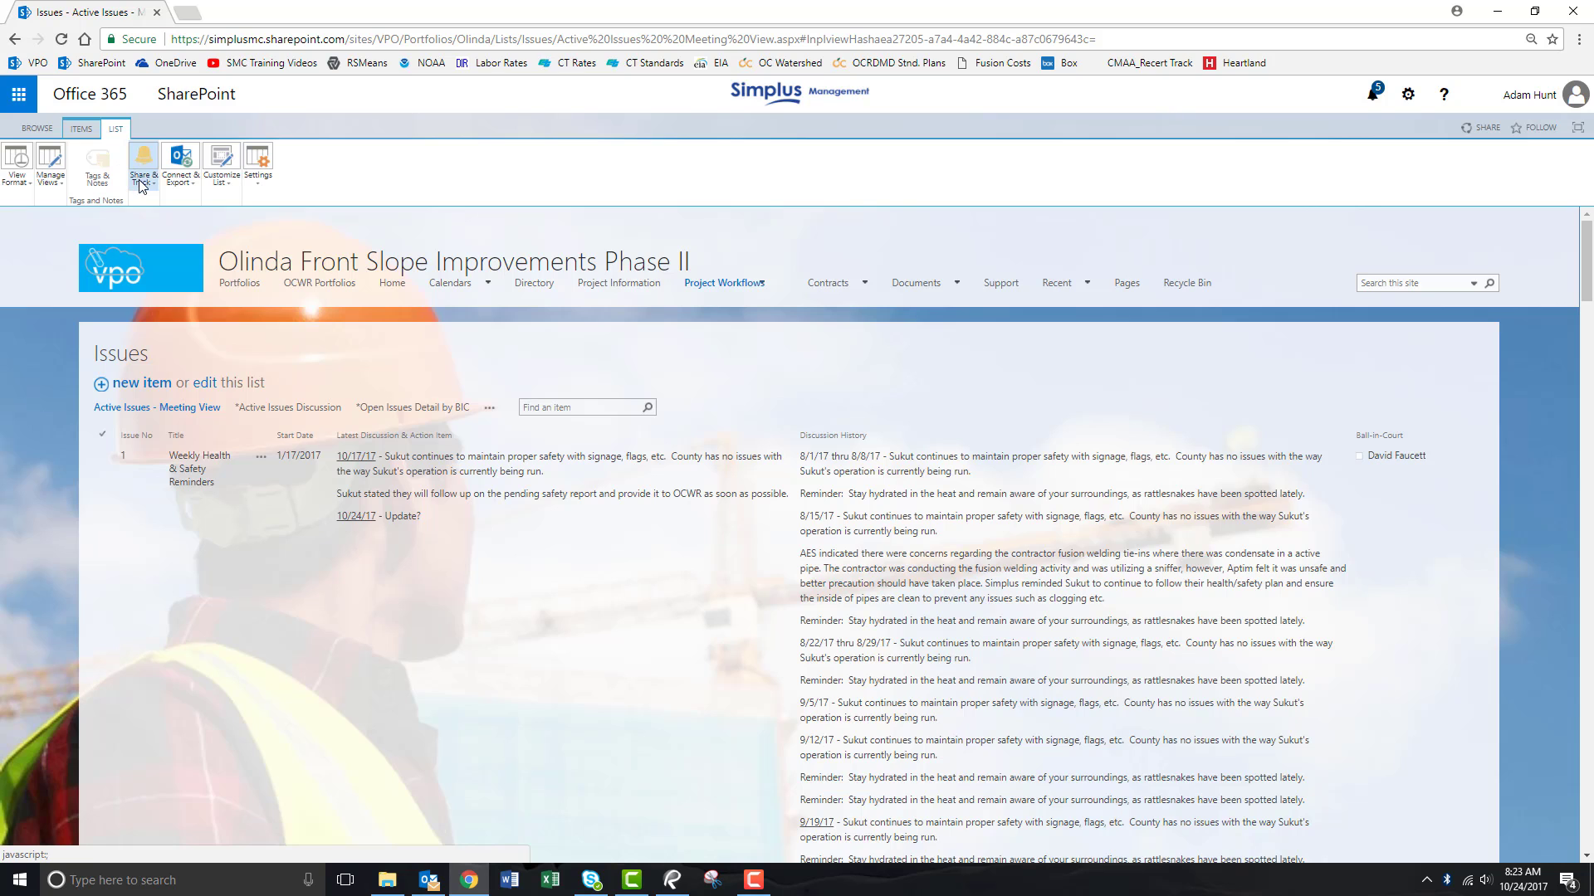
click(142, 184)
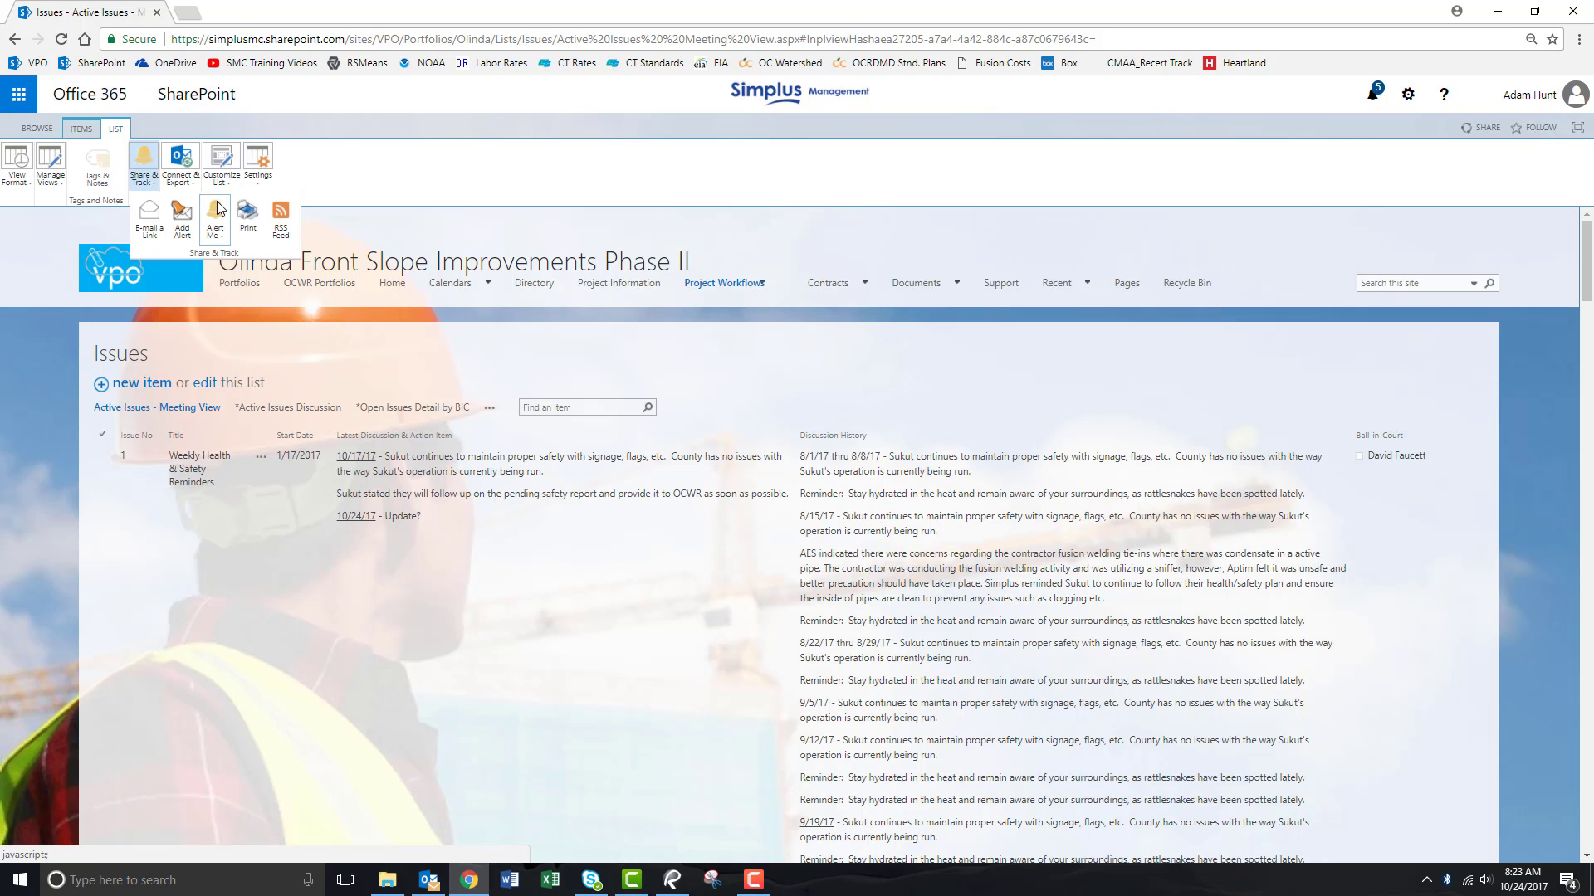
click(248, 213)
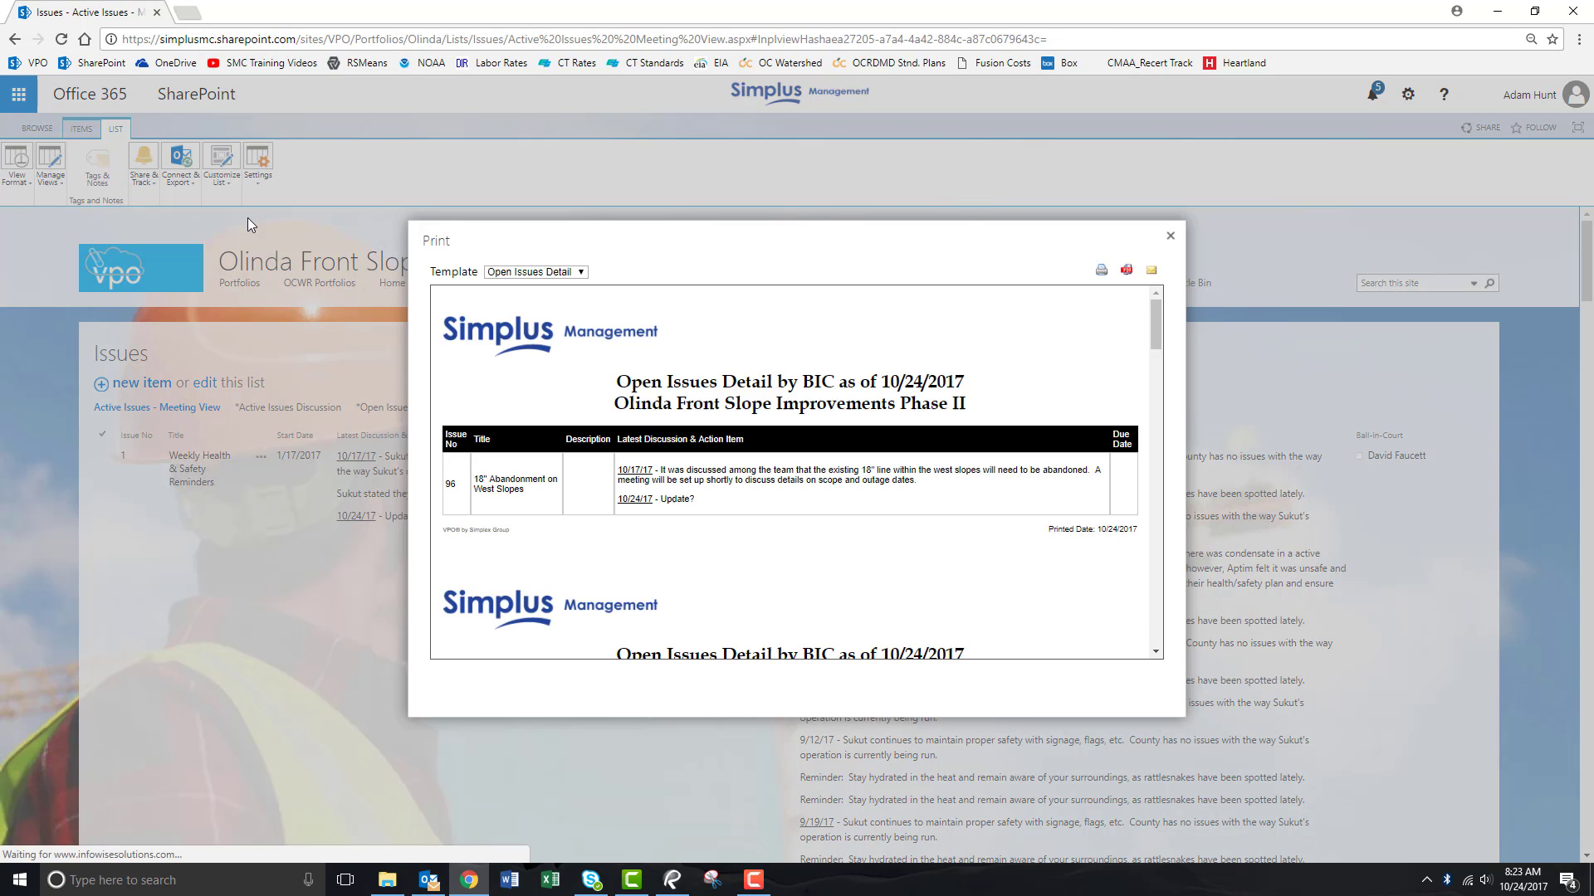
click(582, 274)
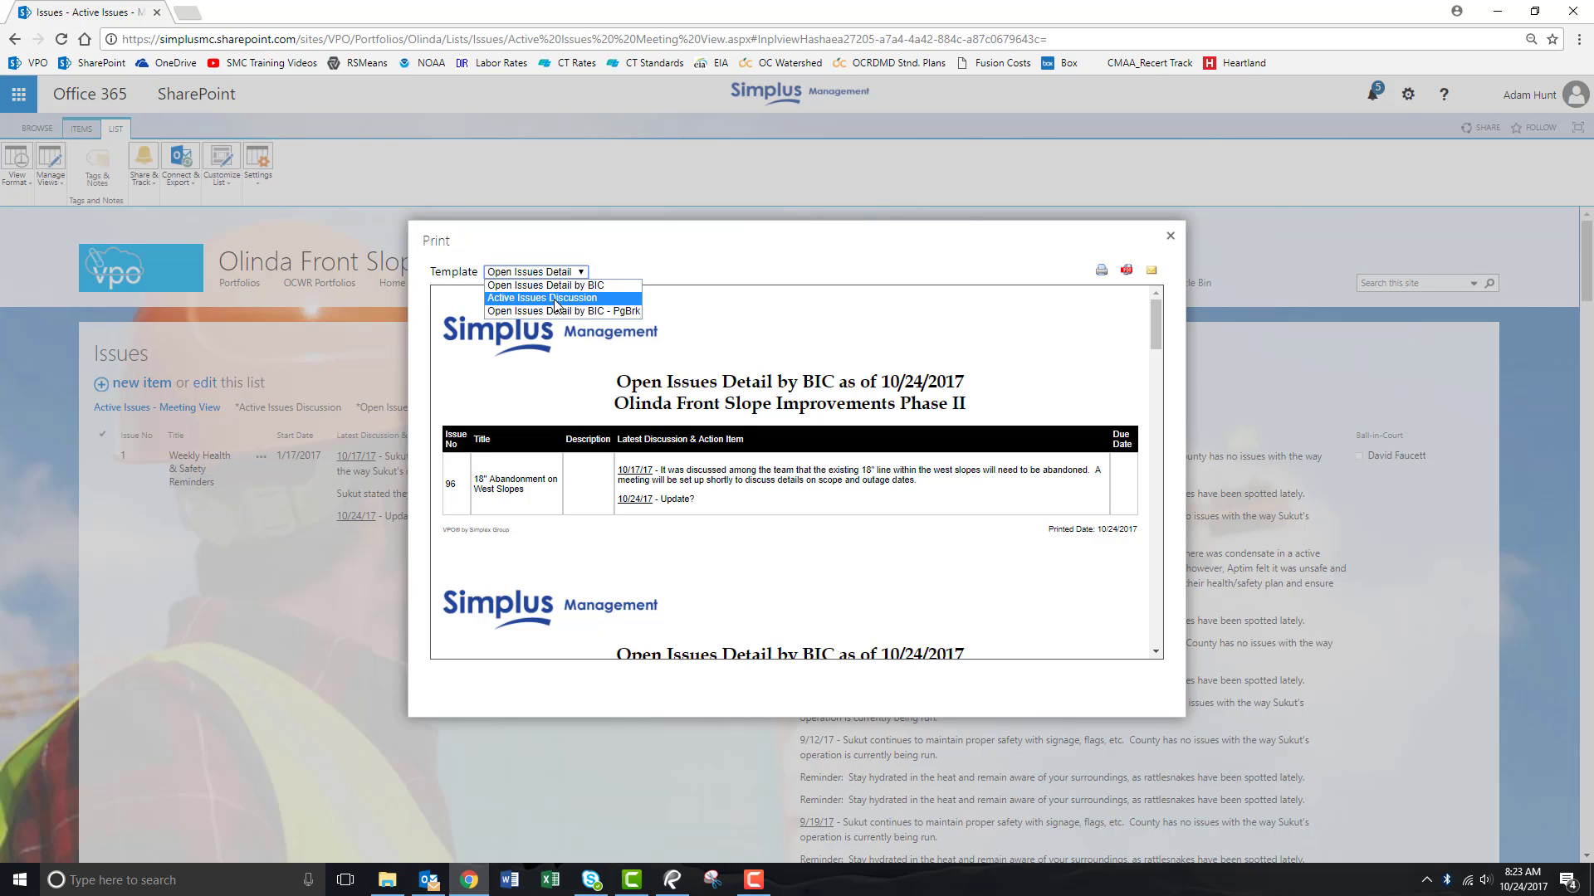
click(556, 298)
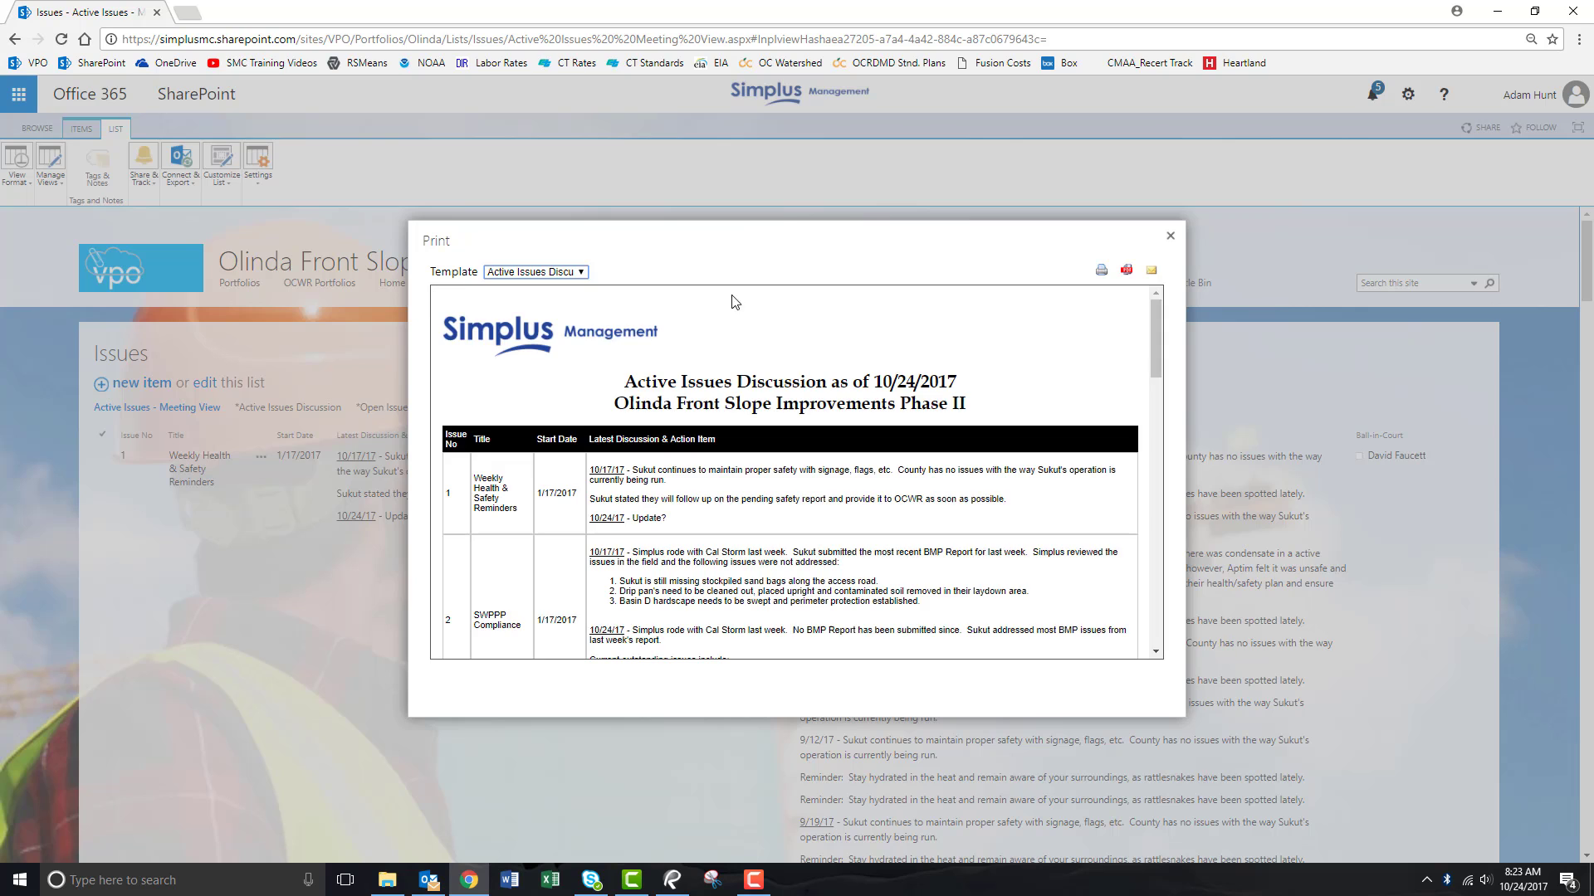
click(1126, 273)
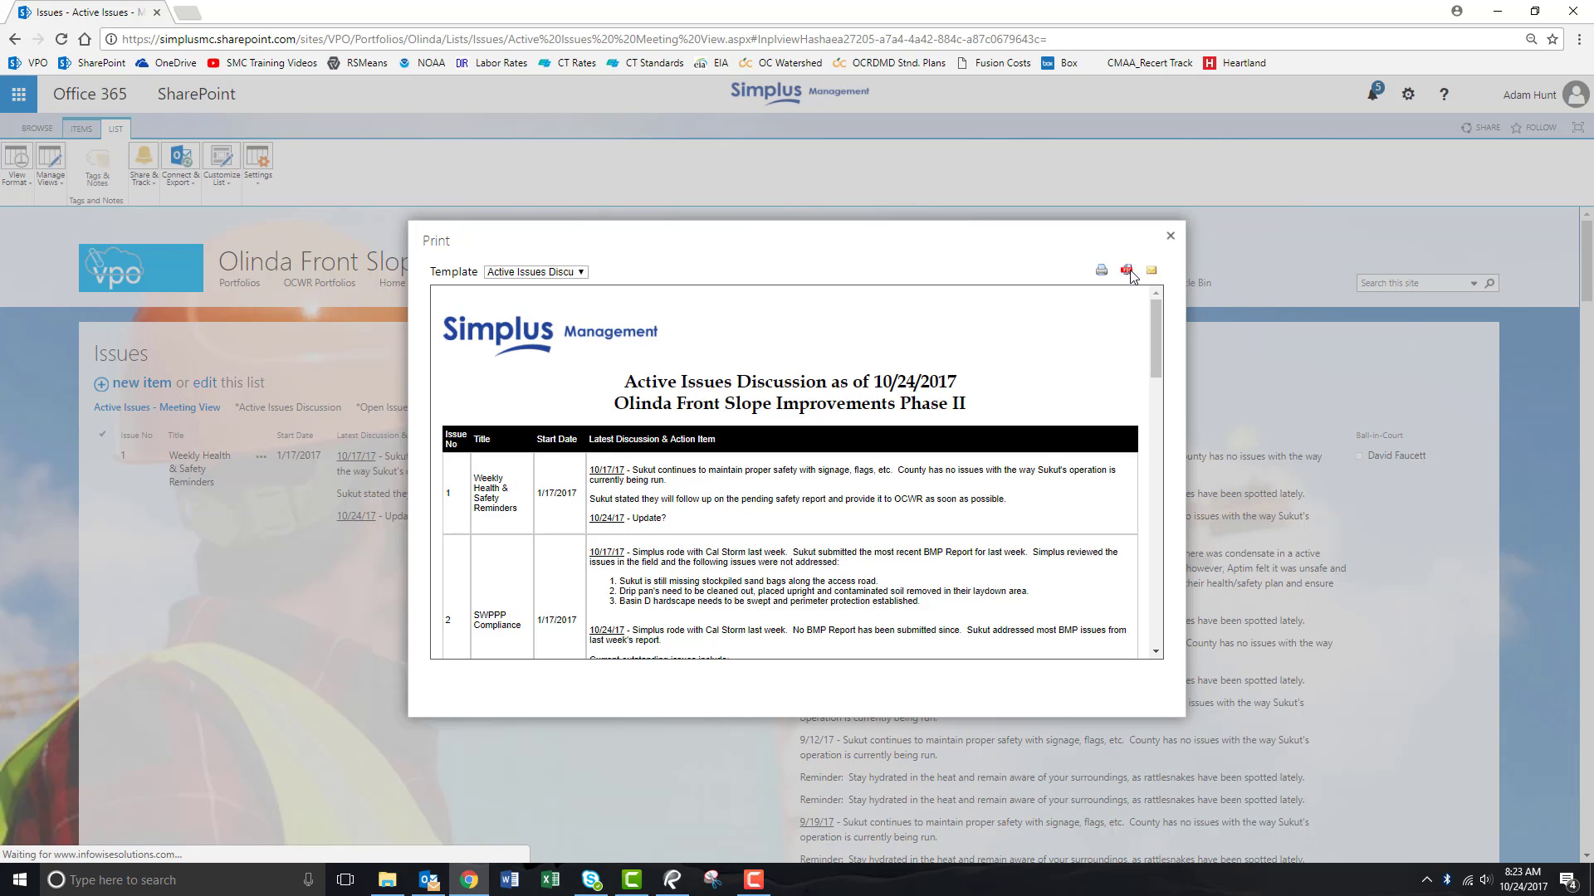
click(1008, 757)
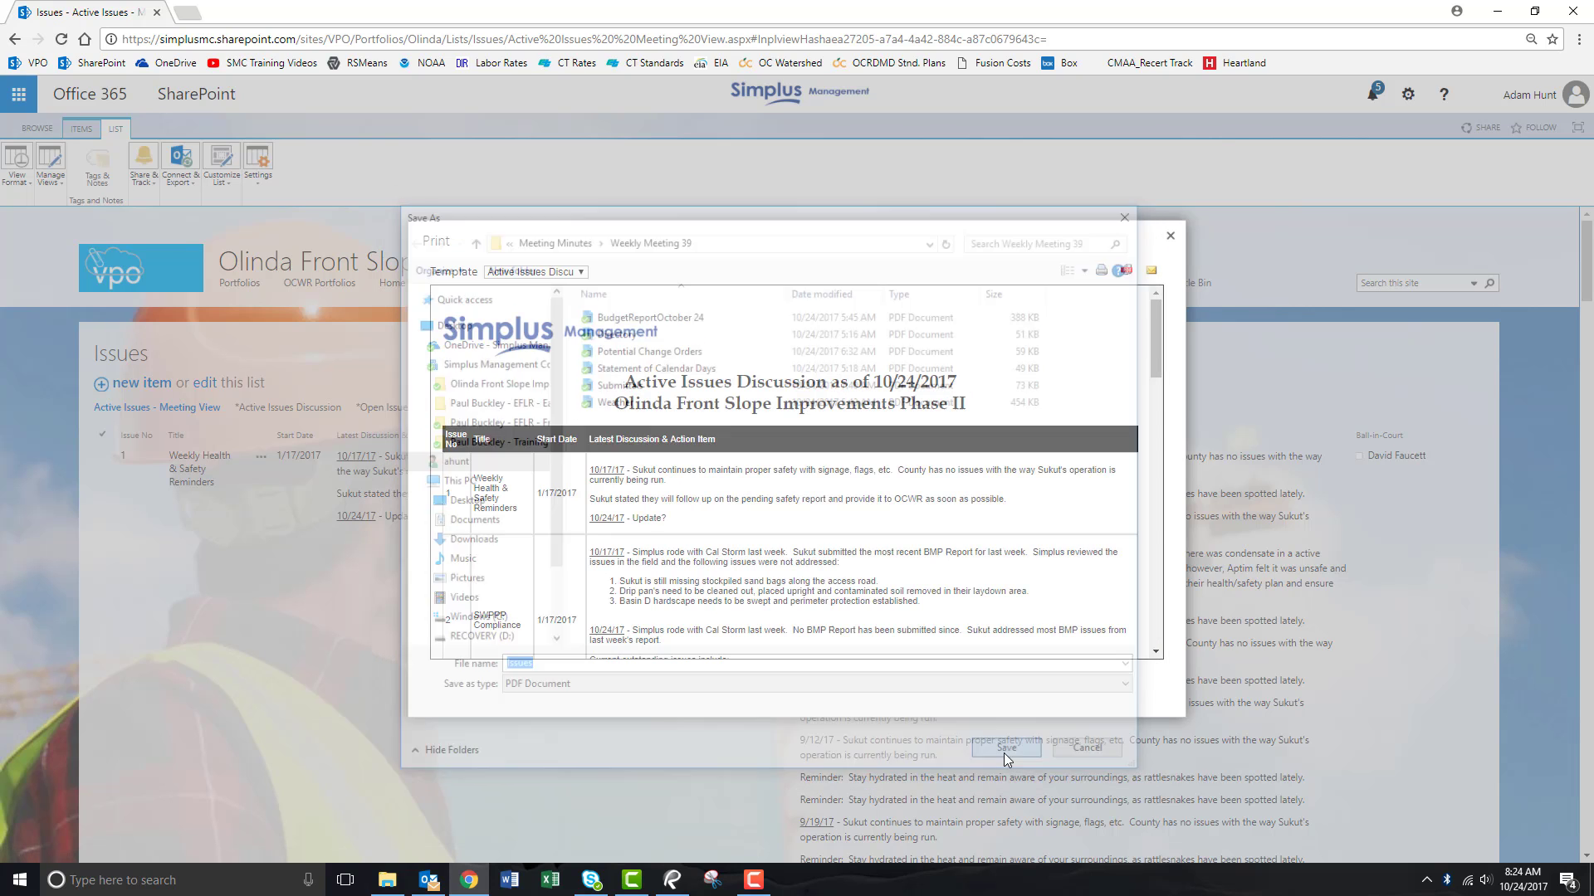
Close the Issues print preview and open the project's RFIs list for in-place editing in the Active RFIs - Meeting View.
click(1170, 236)
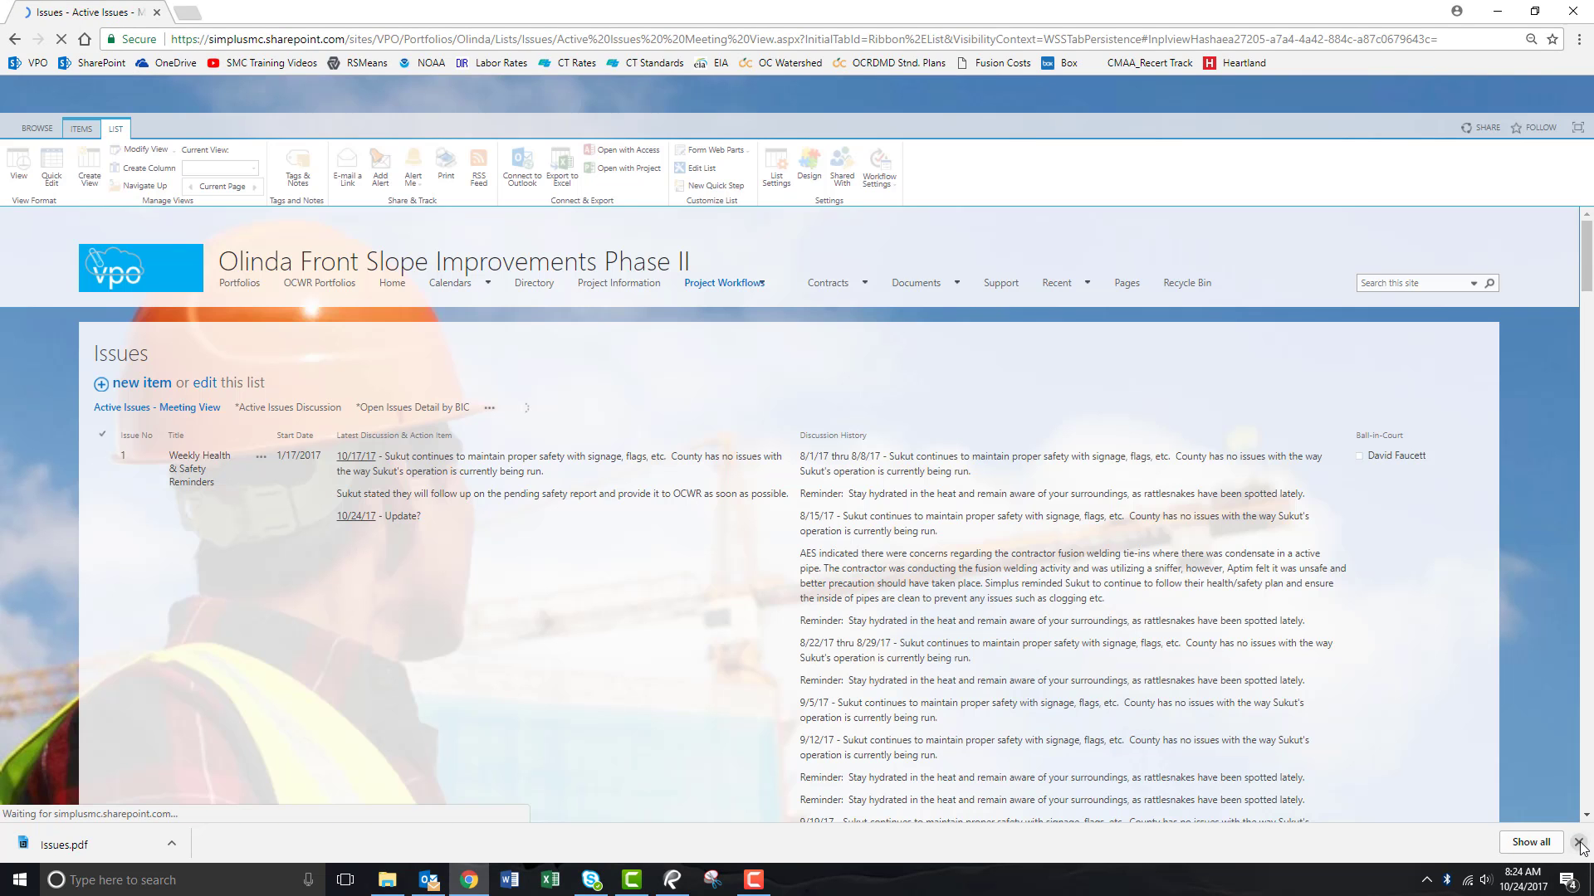
click(1577, 842)
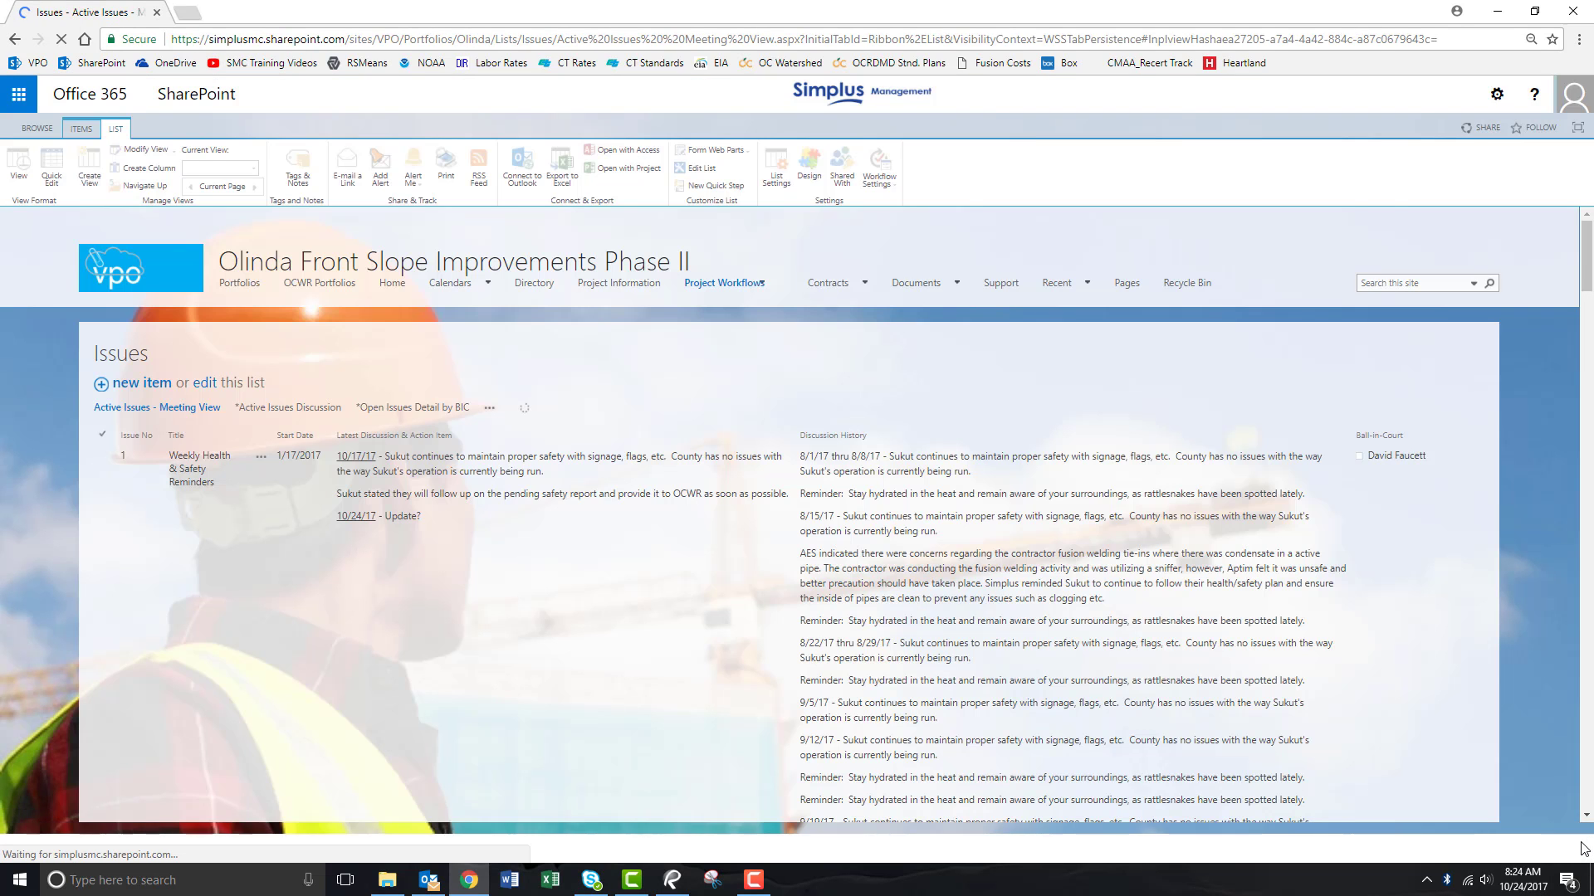
mouse_move(725, 283)
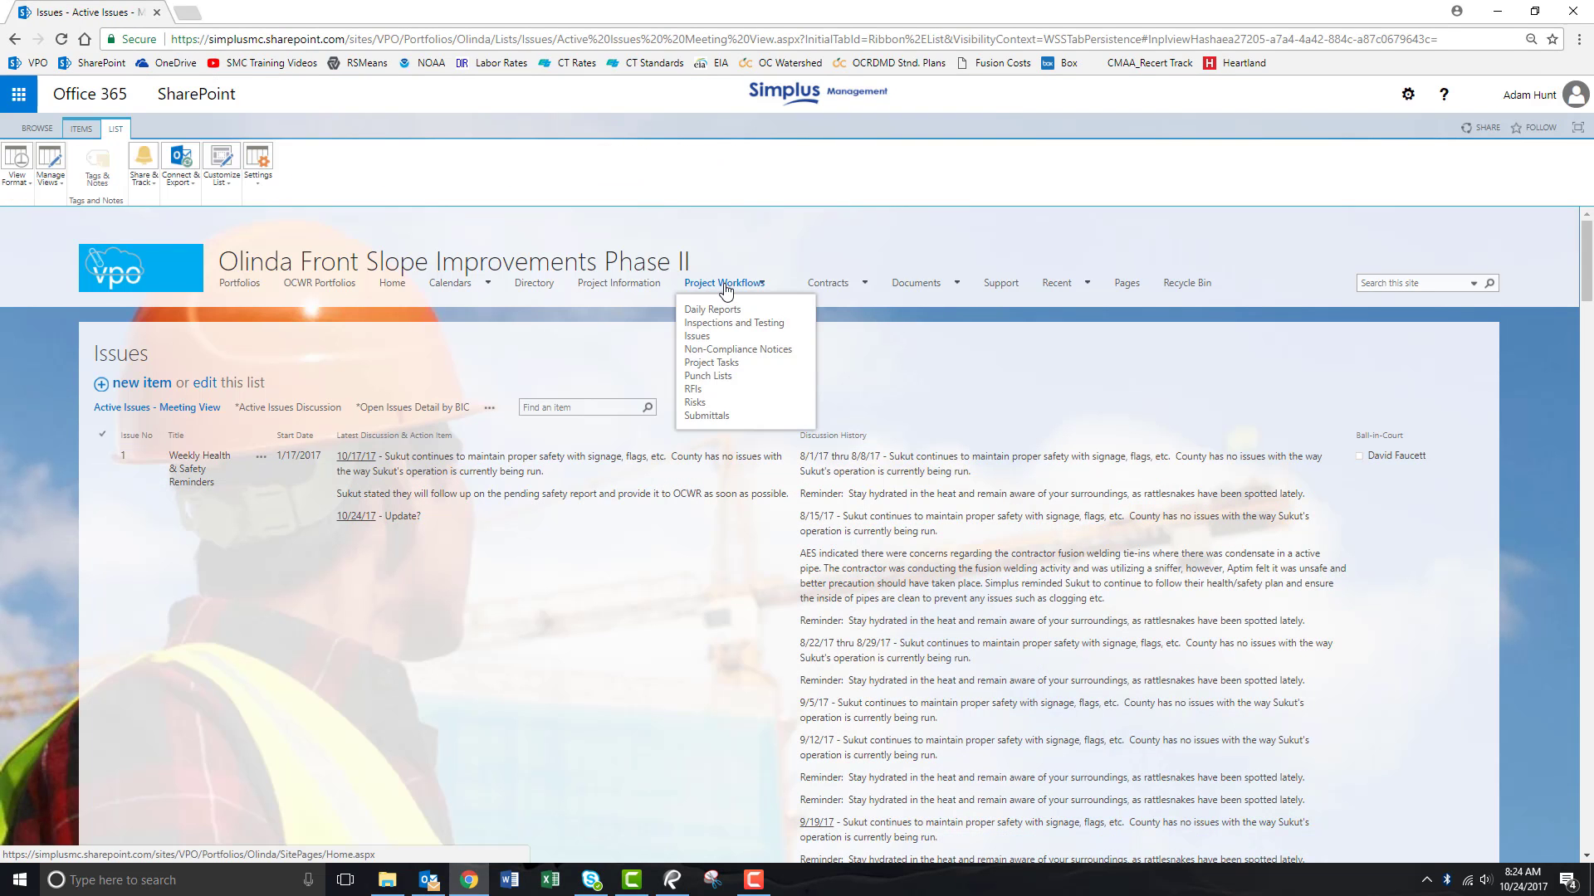
click(696, 389)
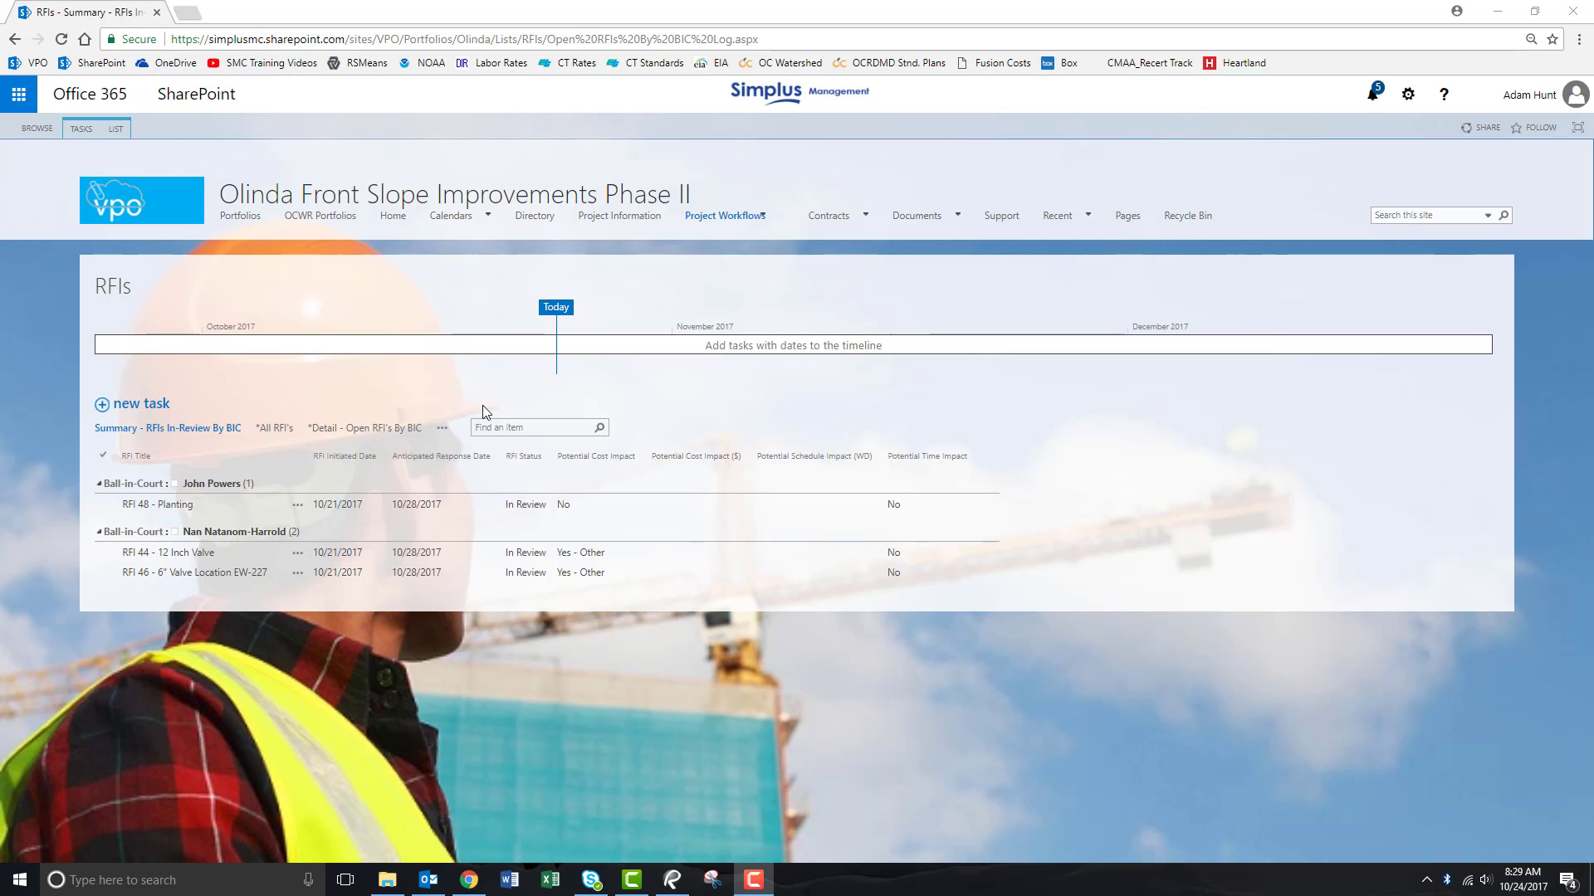
click(442, 428)
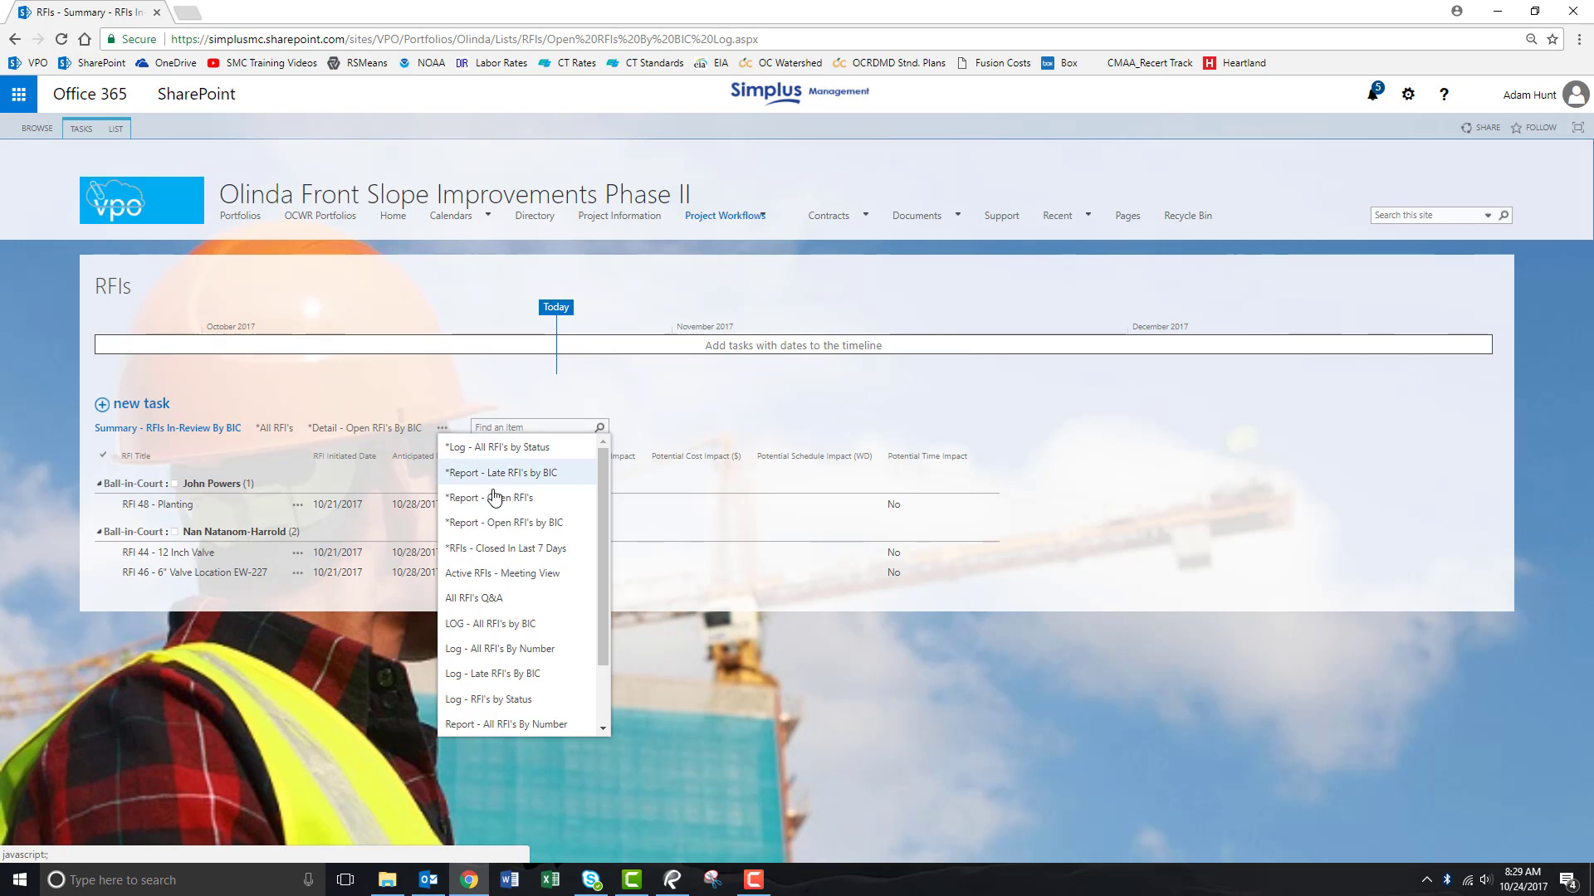
click(514, 574)
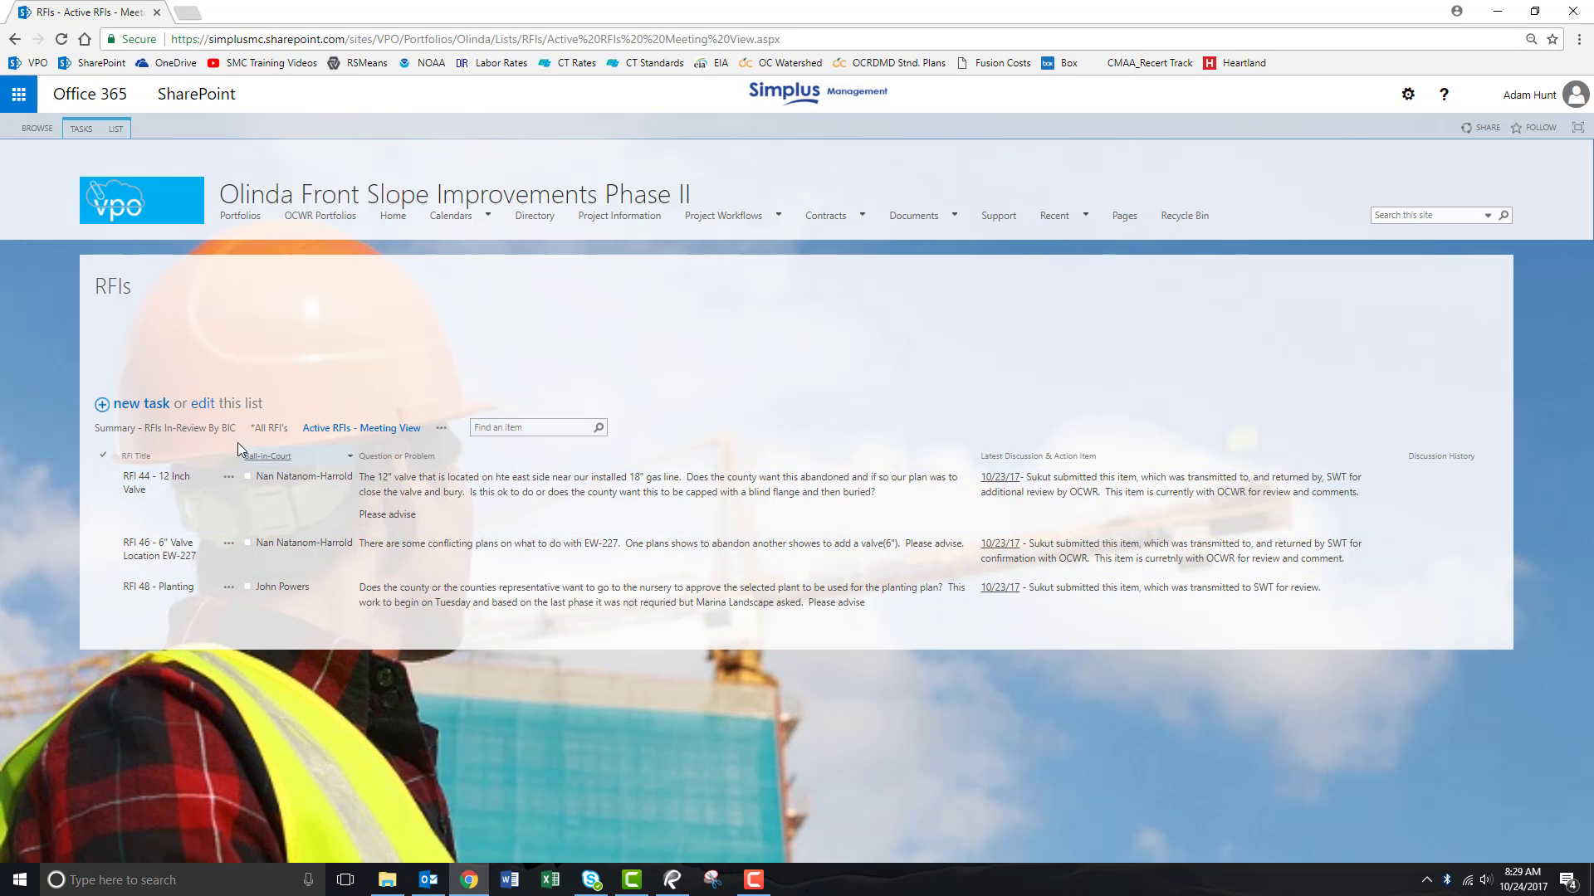
click(204, 403)
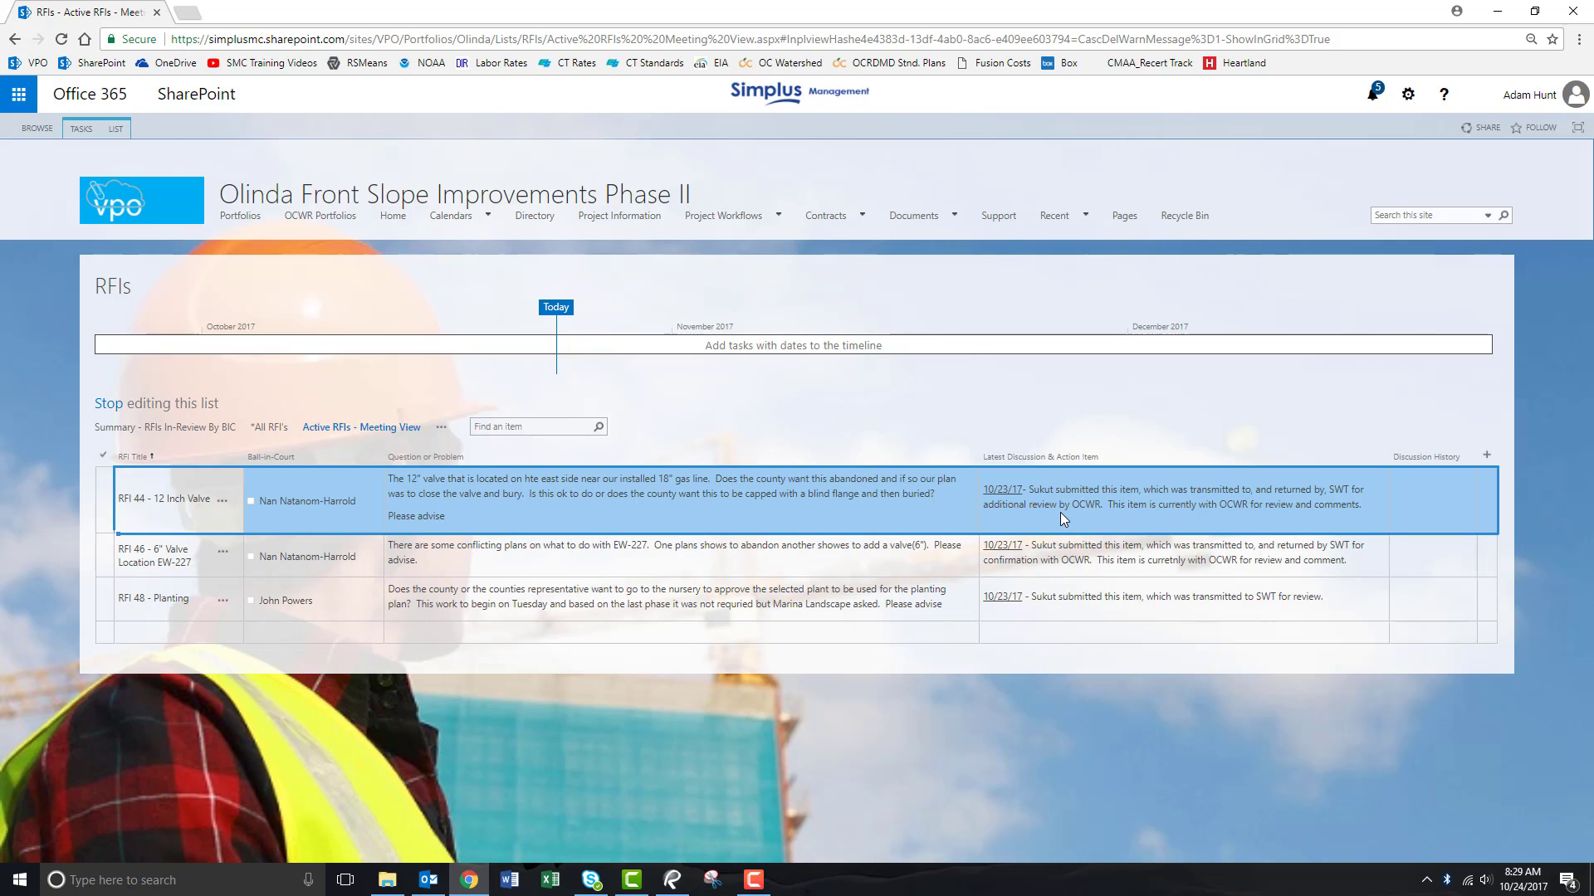
Add the entry "10/24/17 - Update?" on a new line in the Latest Discussion & Action Item of RFI 44 - 12 Inch Valve.
click(1326, 509)
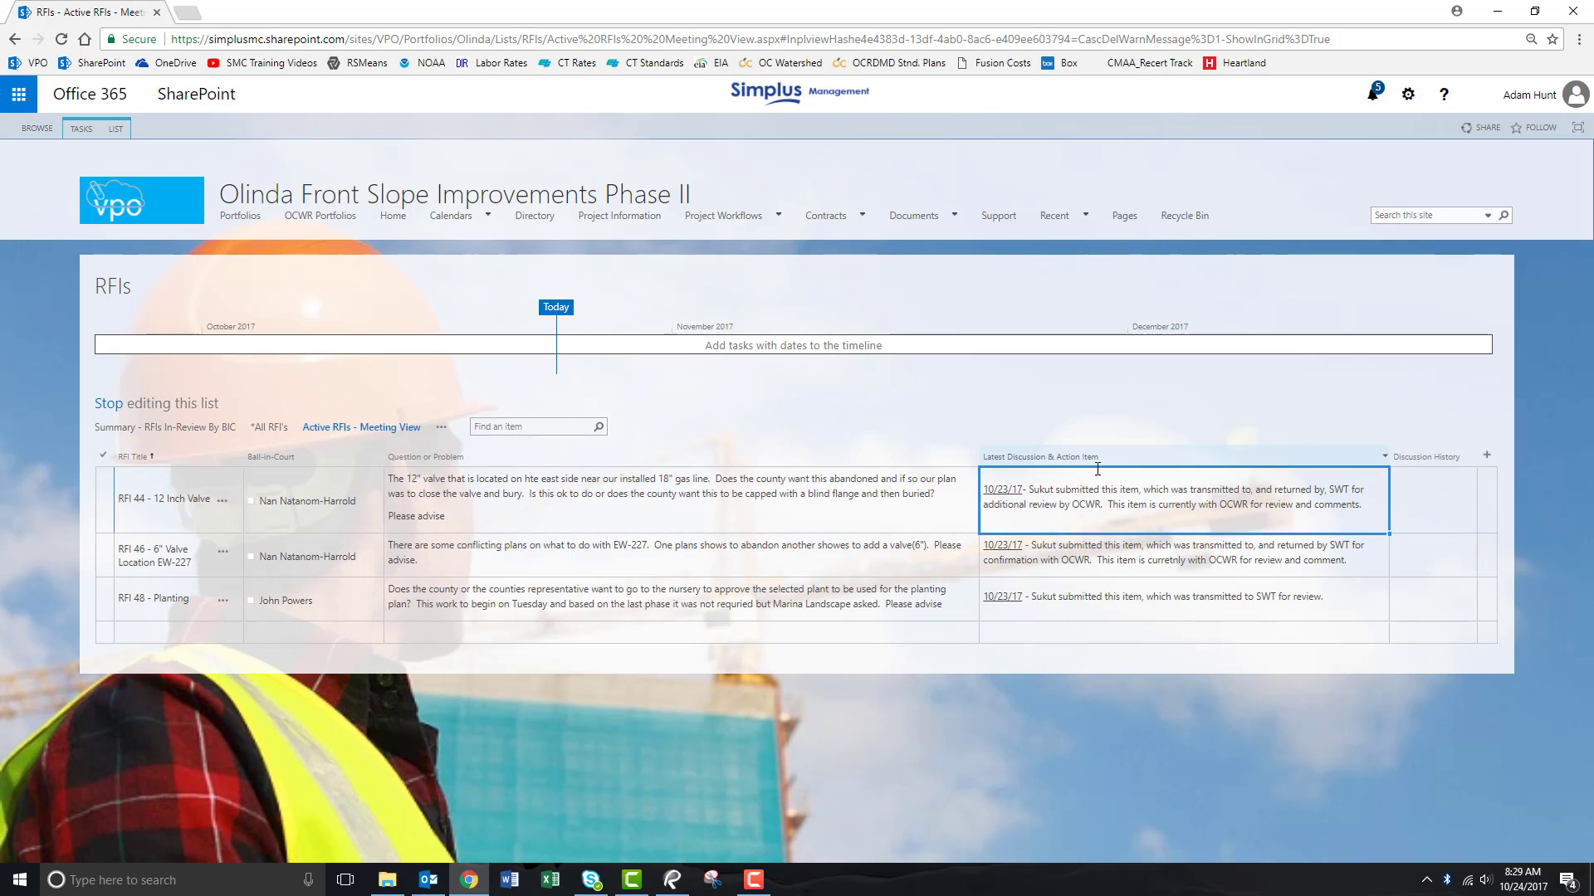
click(1365, 509)
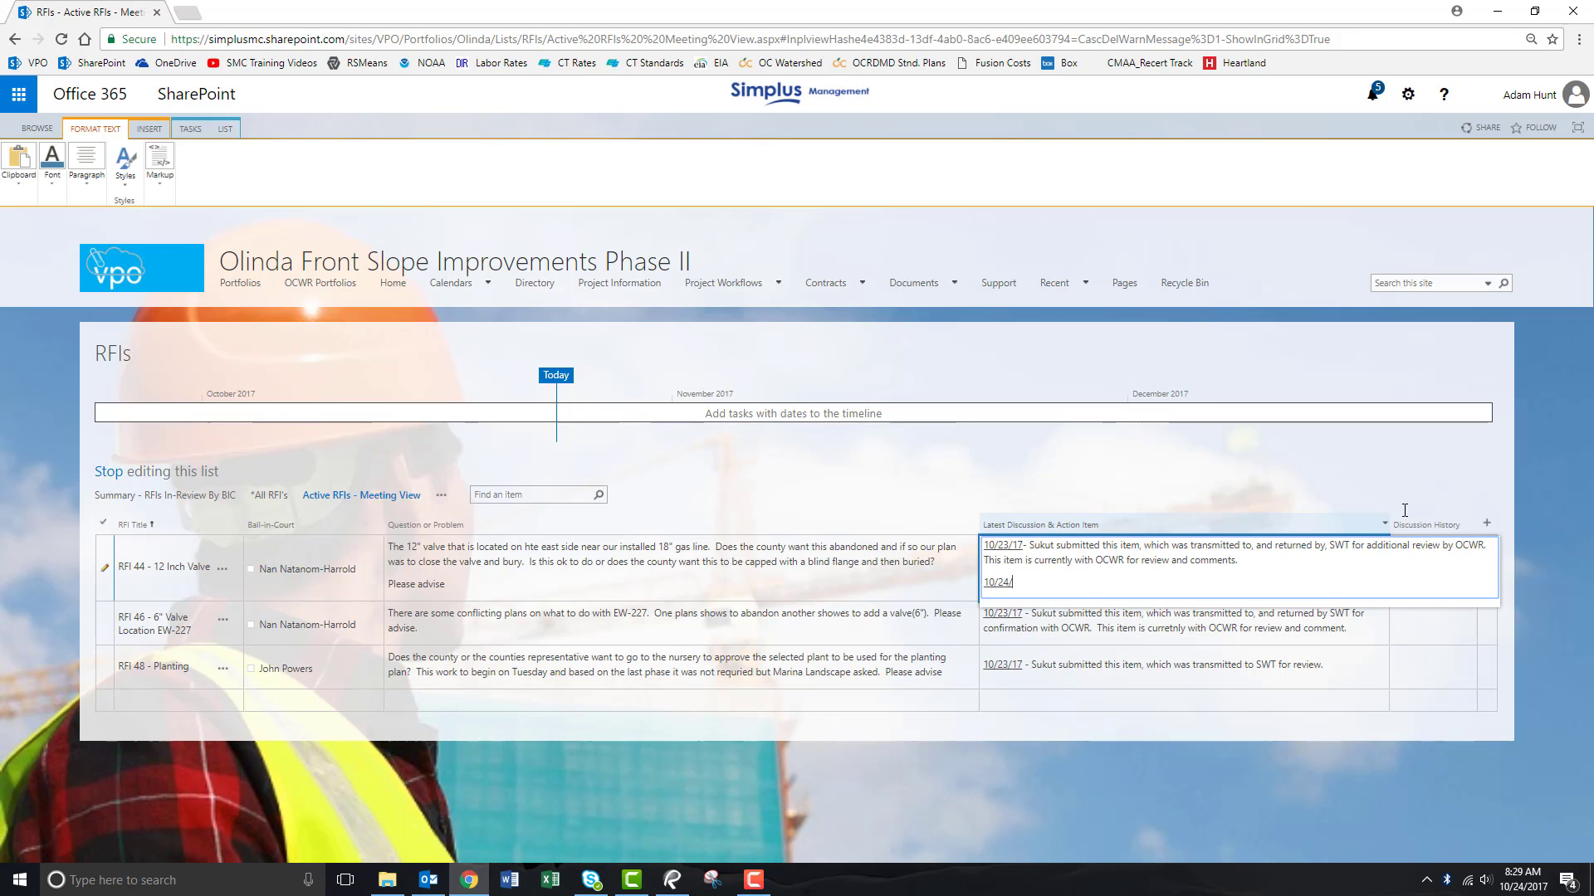
text(10/24/17 - Update?)
click(1415, 561)
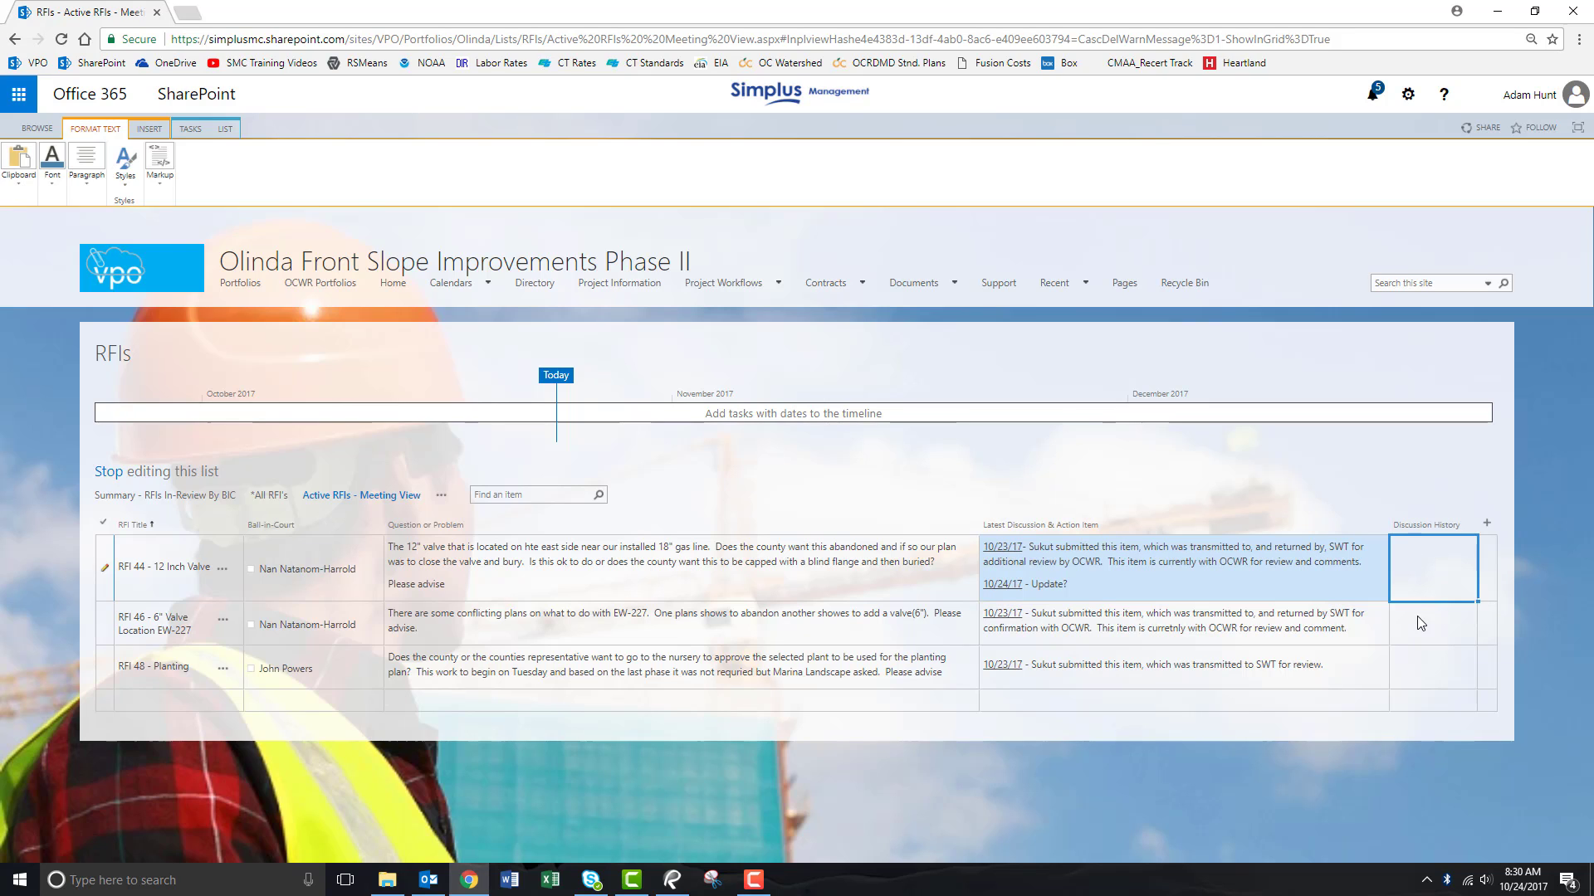
Add the entry "10/24/17 - Update?" to the Latest Discussion & Action Item of RFI 46 - 6" Valve Location EW-227.
click(1359, 629)
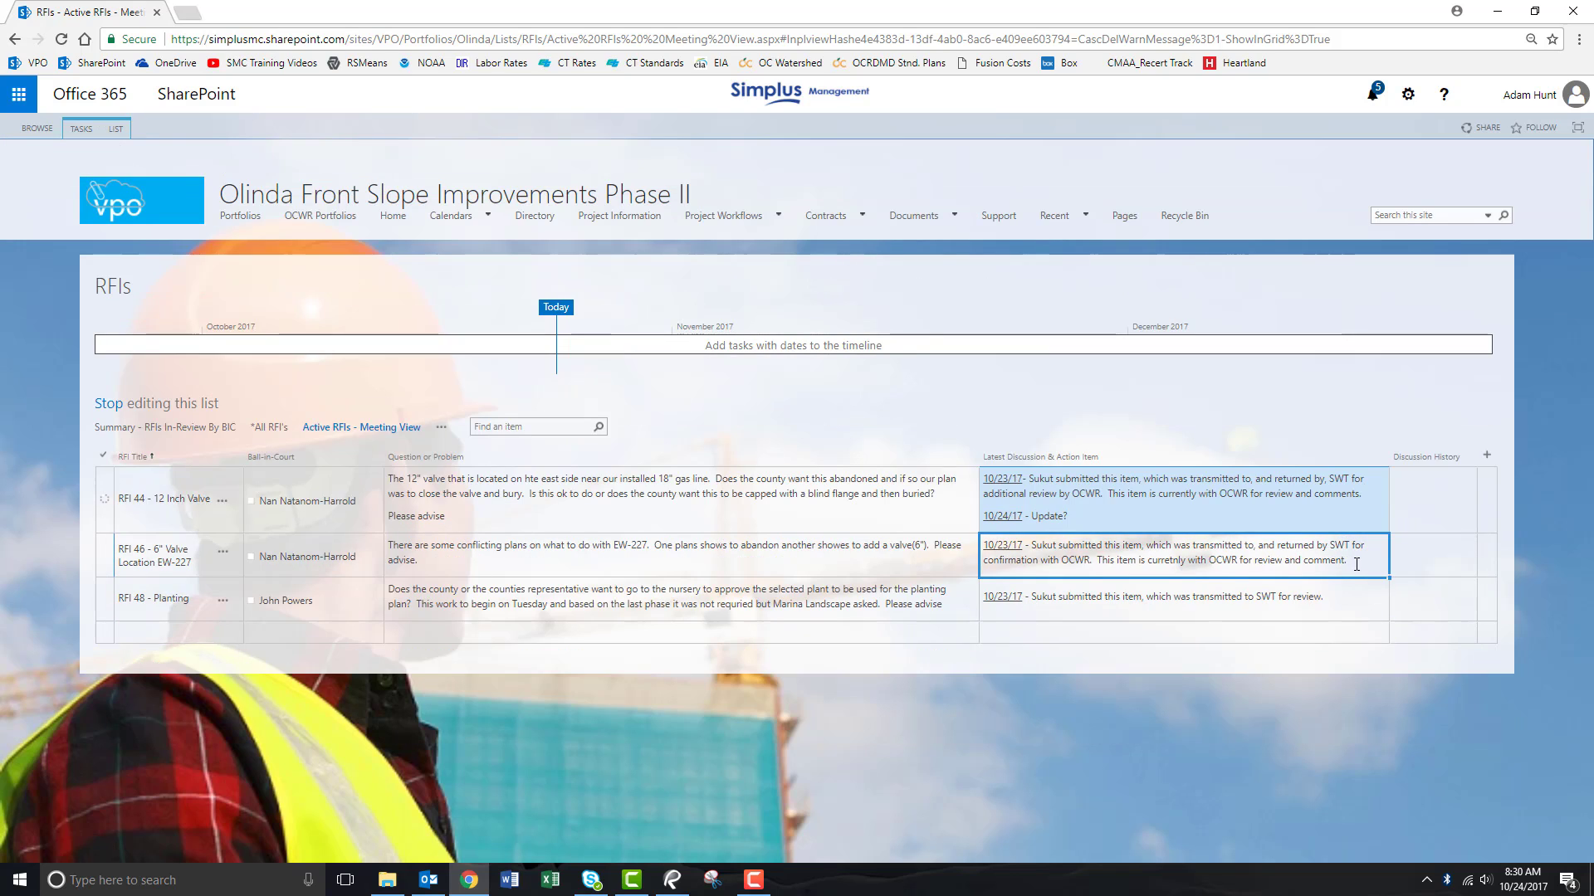
click(1356, 565)
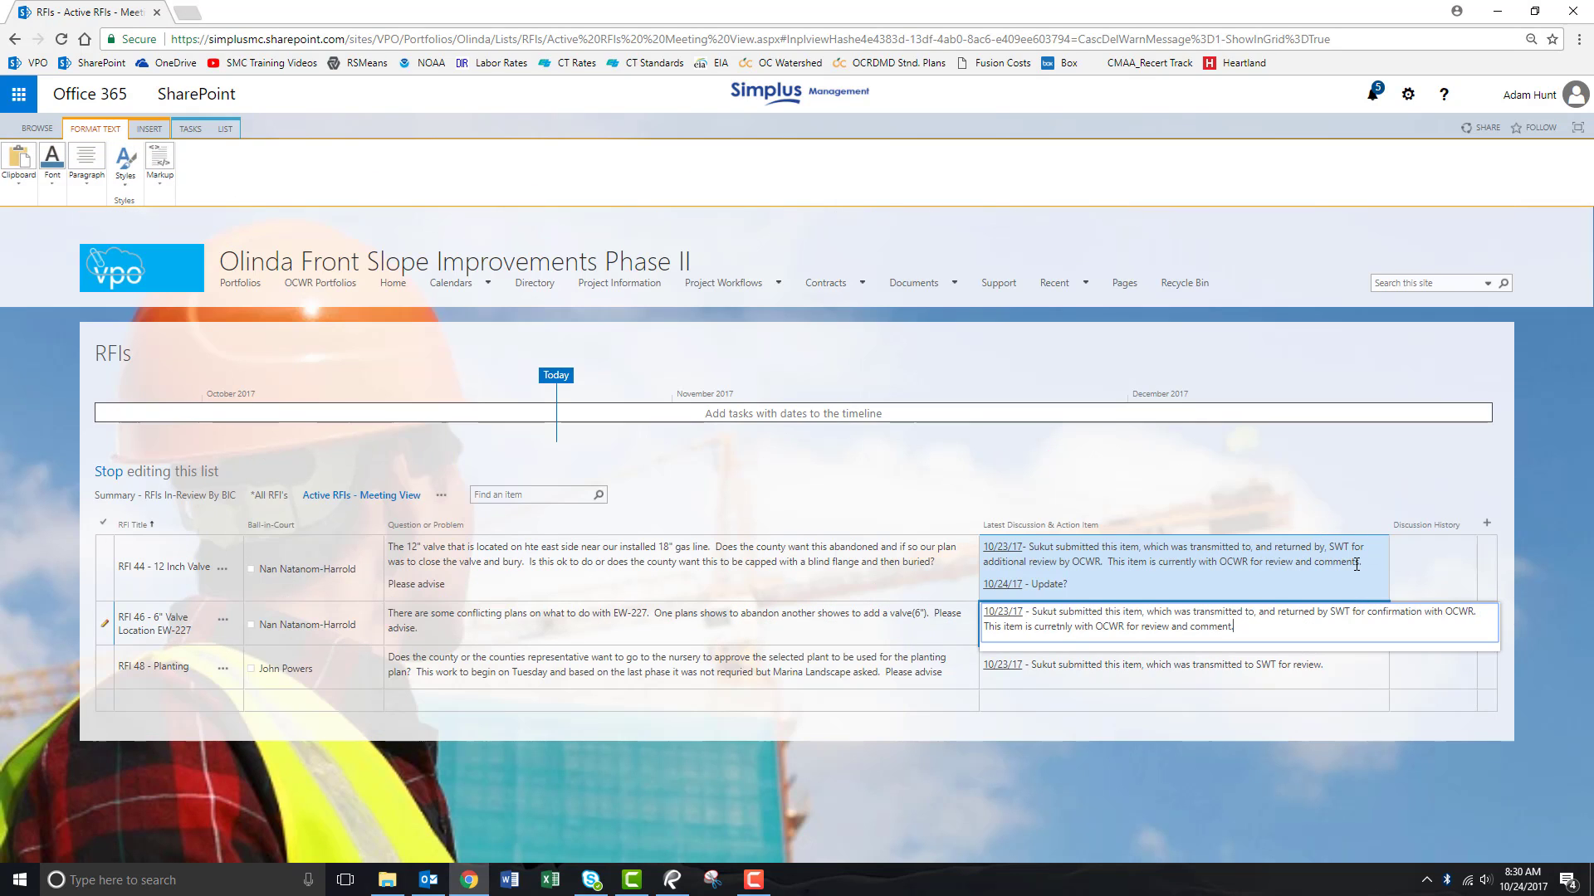
key(Return)
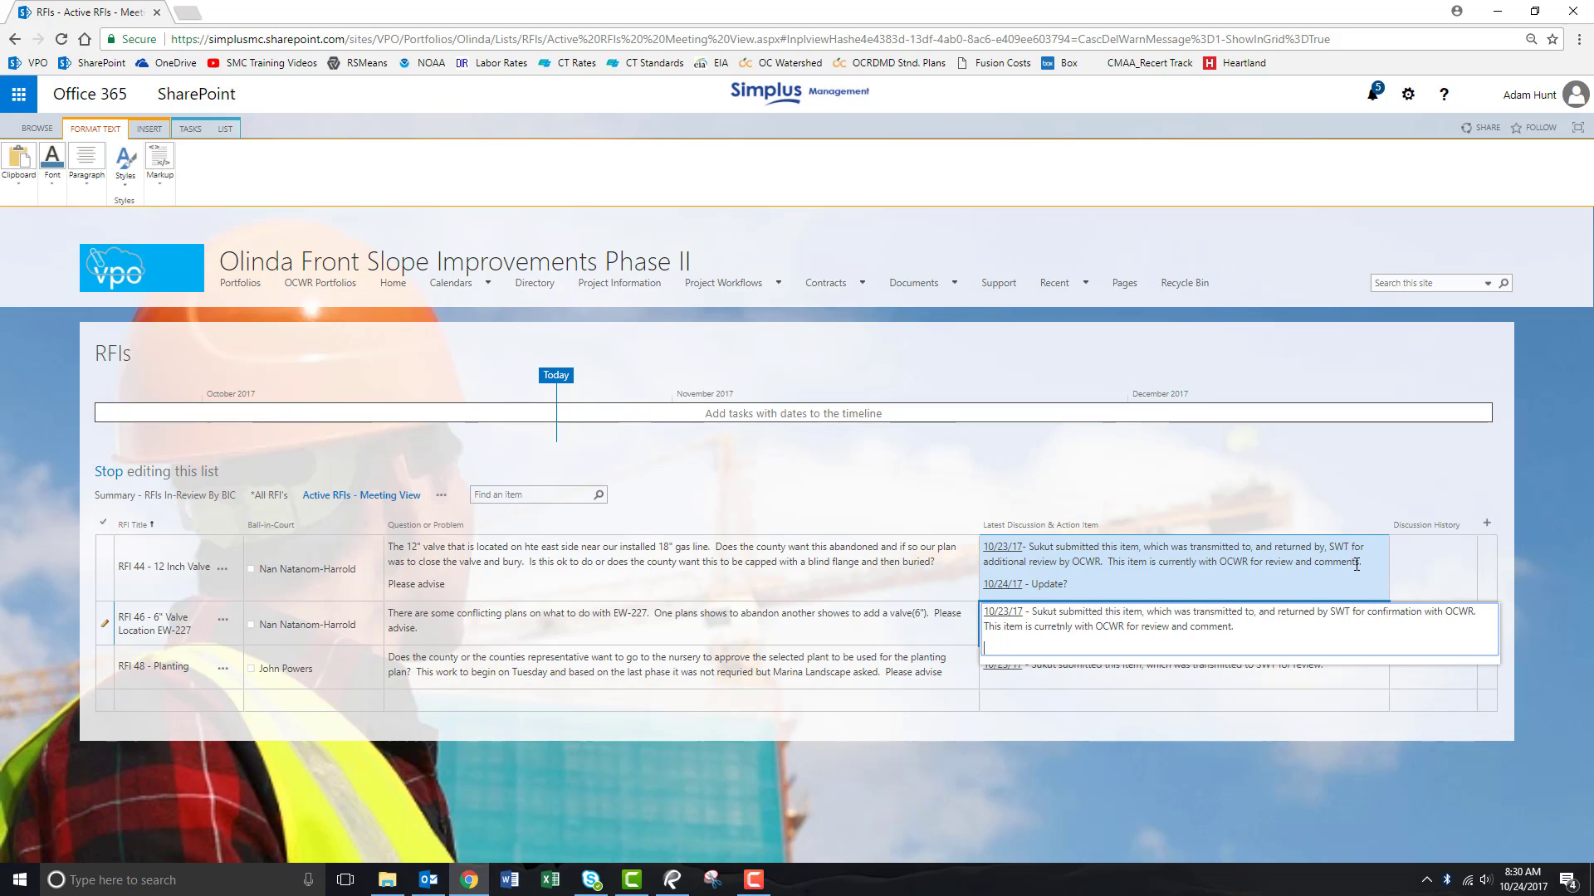
text(10/24/17)
key(Tab)
Add "10/24/17 - Update?" to the latest discussion of RFI 48 - Planting and stop editing the RFIs list.
click(1358, 701)
scroll(1343, 684, down, 1)
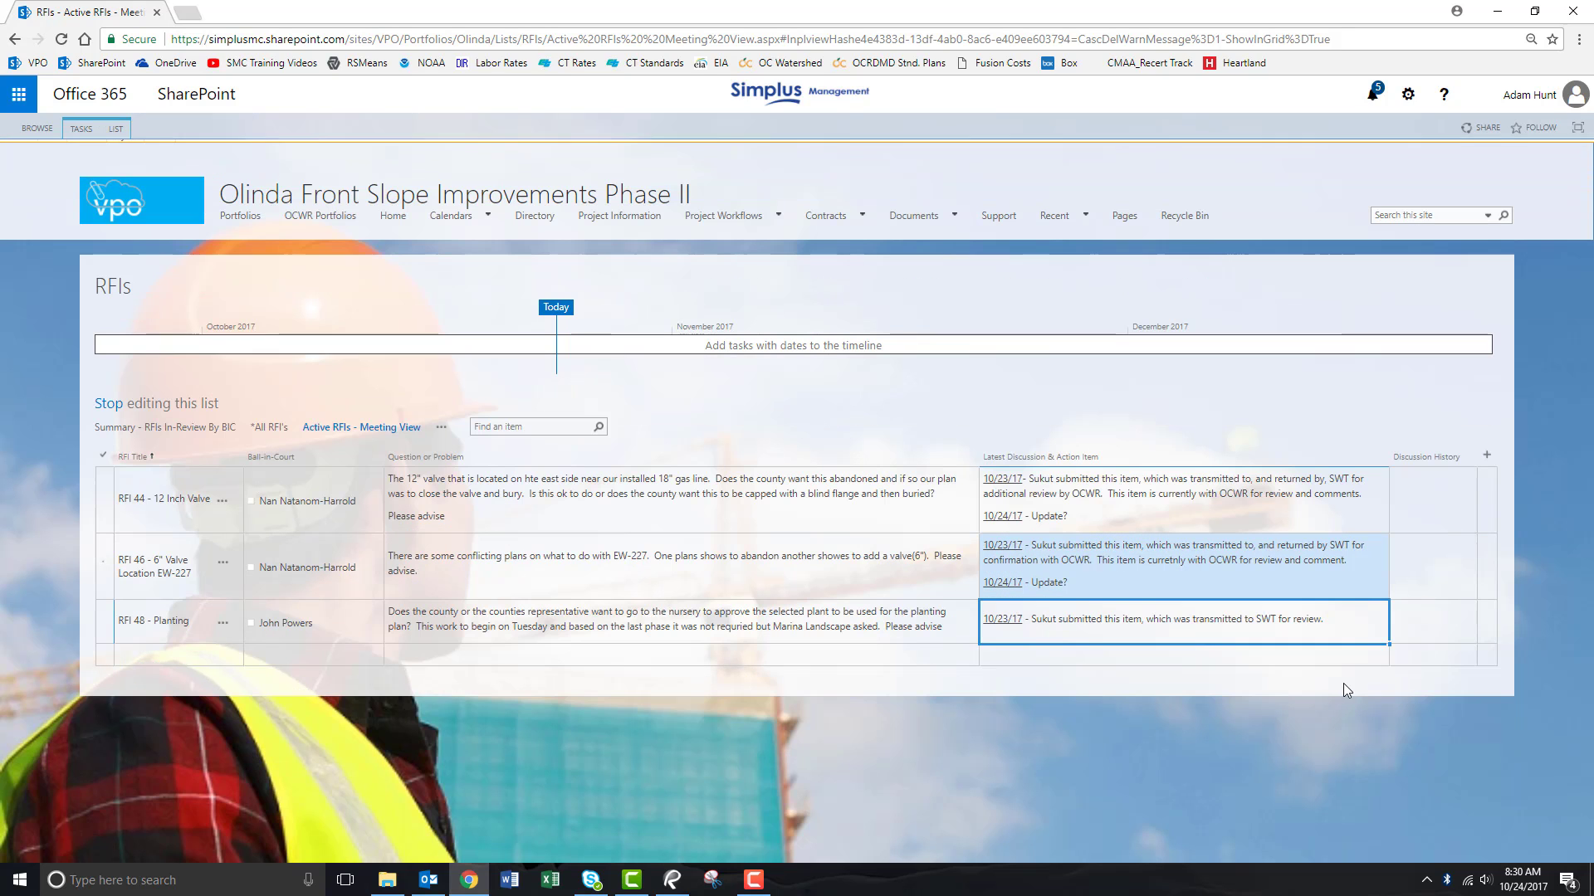
click(1348, 623)
scroll(1348, 623, up, 1)
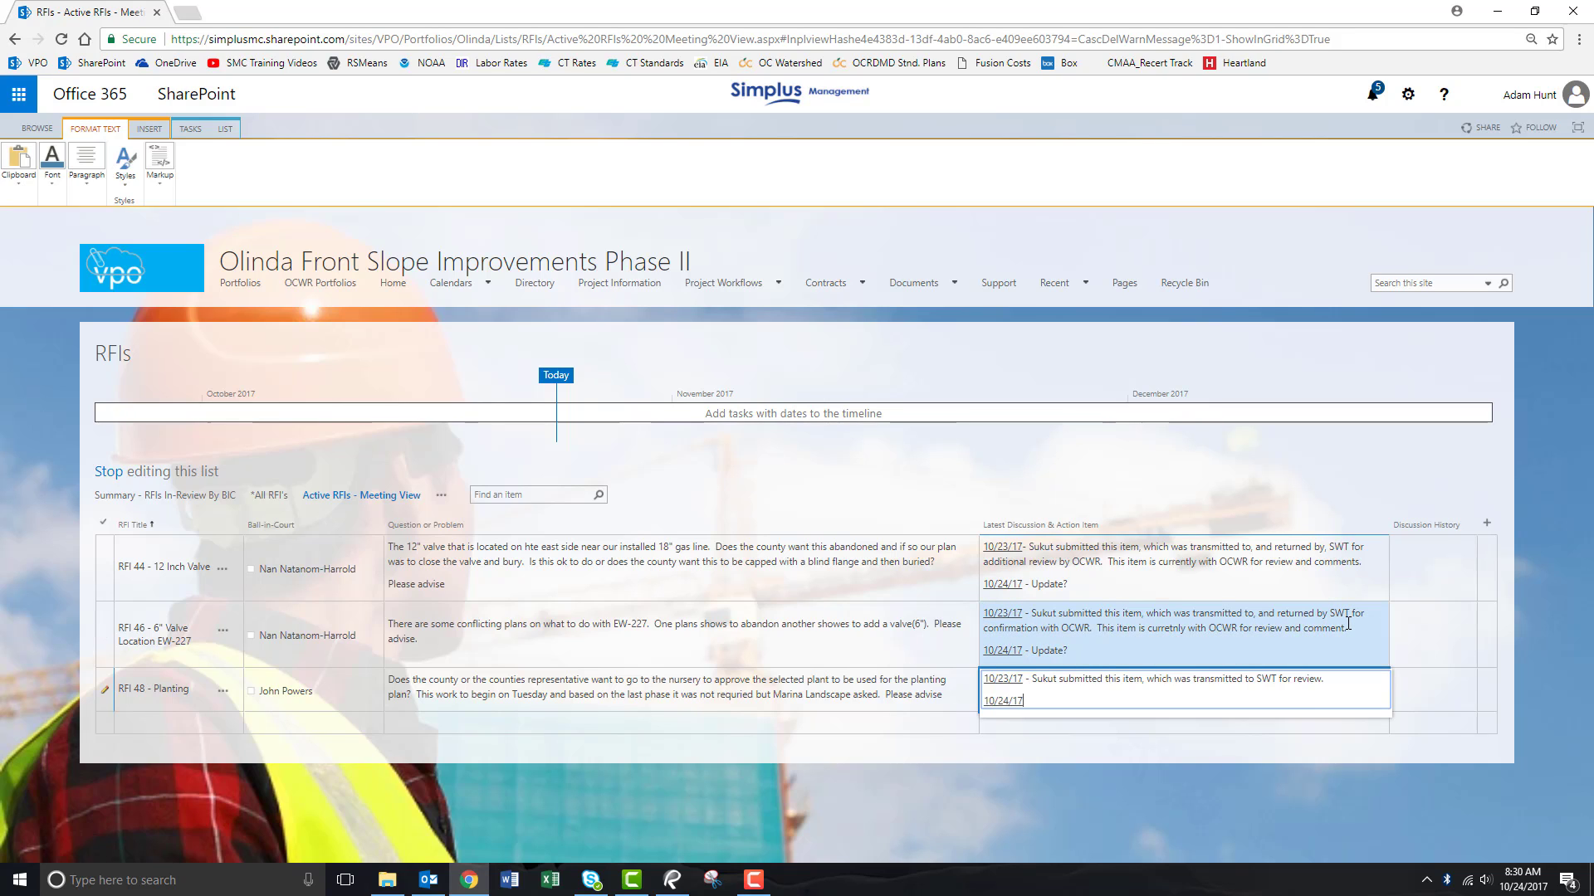
text(10/24/17 - Update?)
key(Tab)
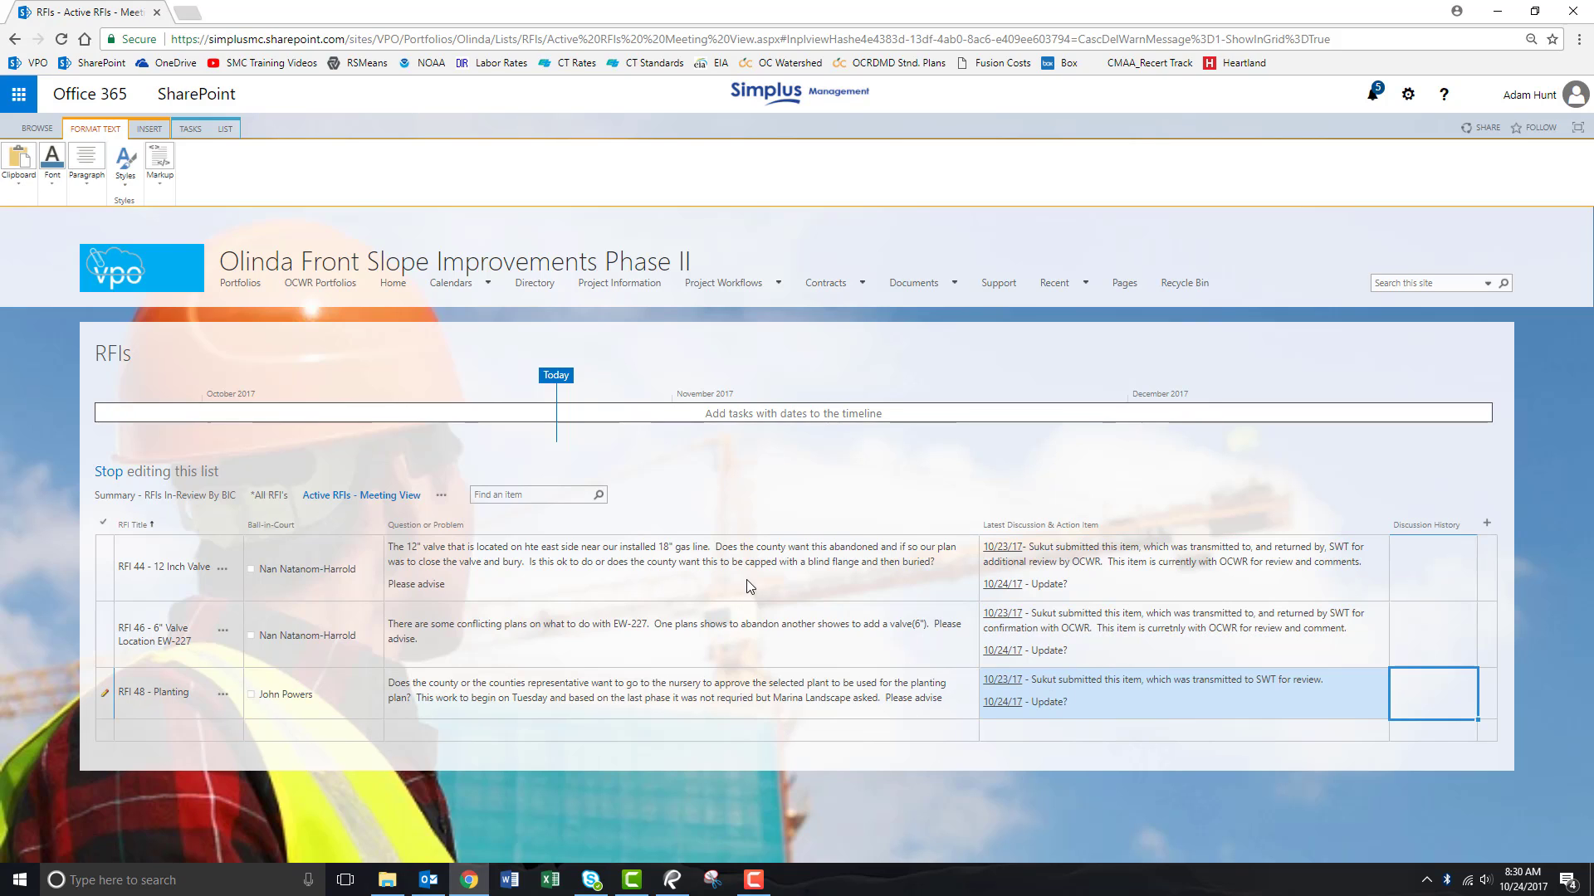
click(117, 476)
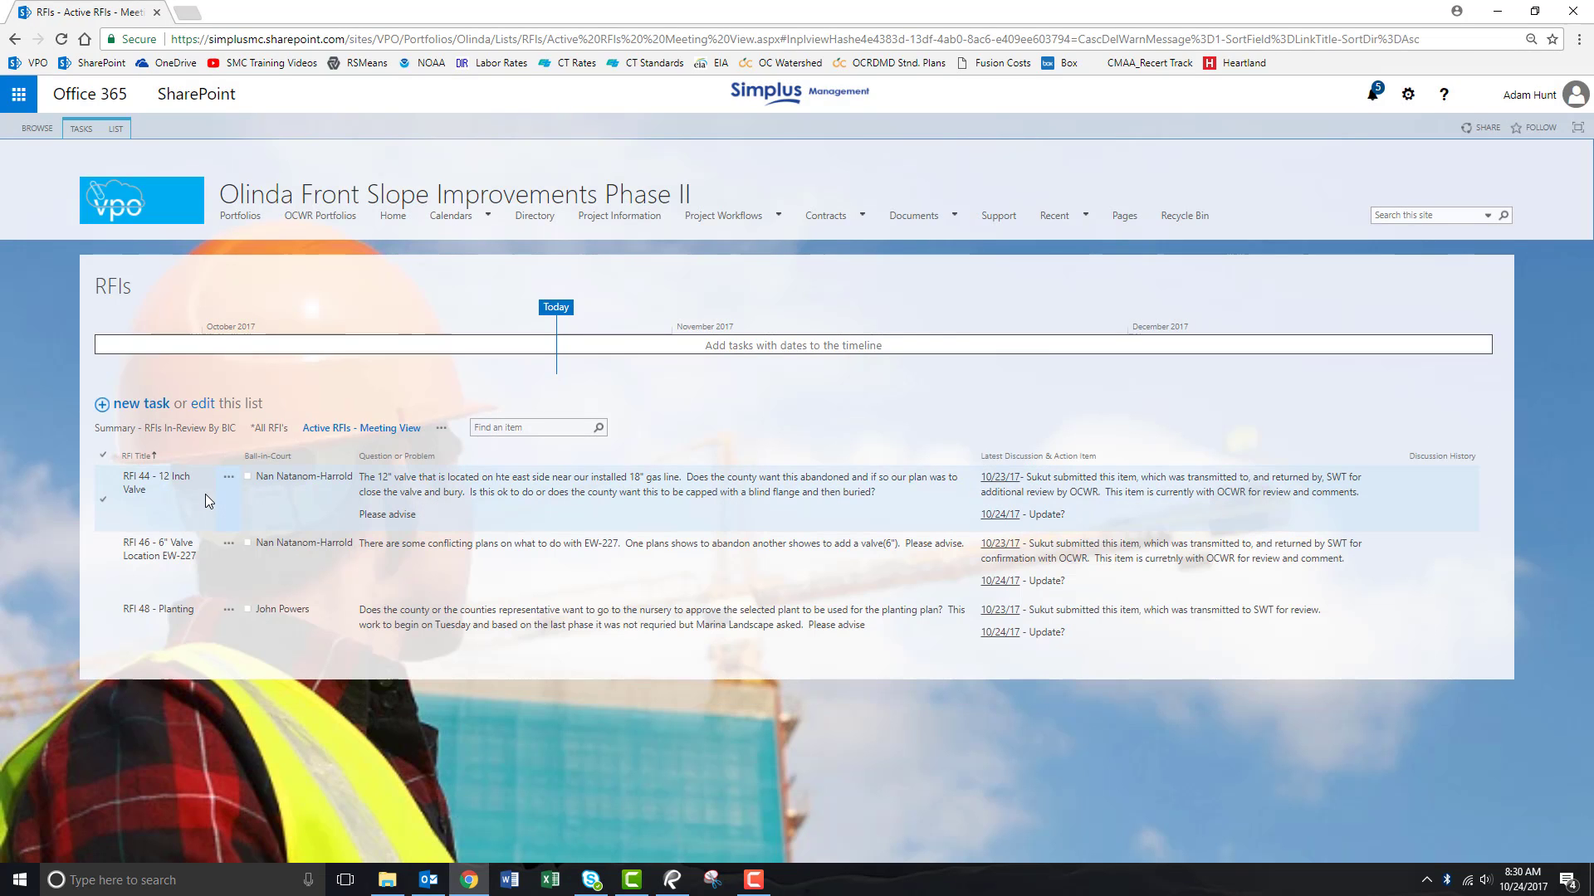
Open the print preview of the RFIs list with the Detail - Open RFIs by BIC template.
click(114, 133)
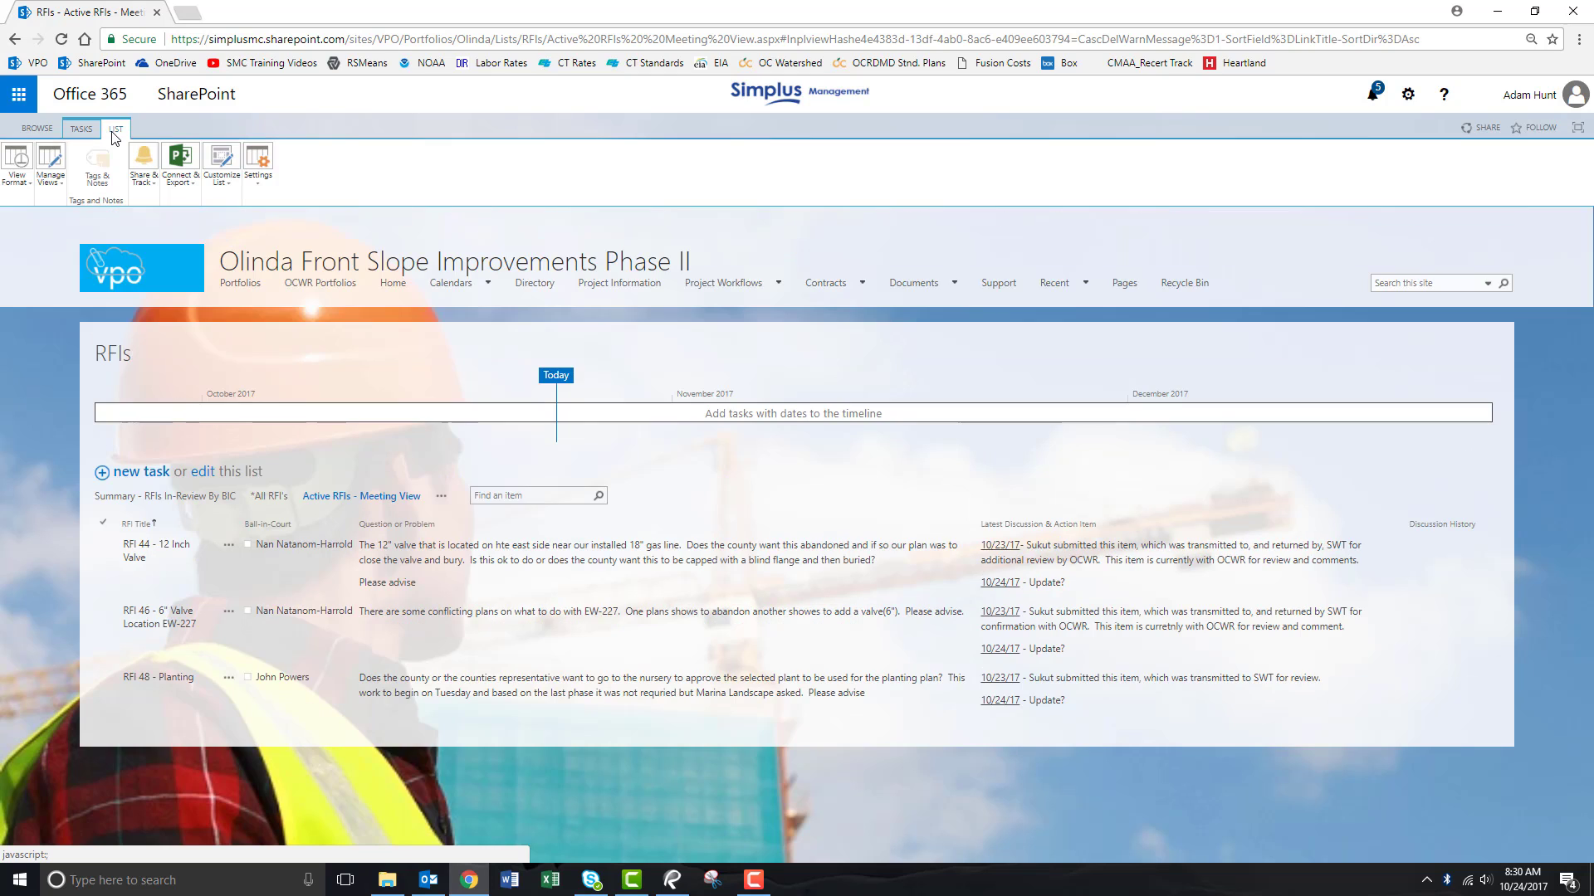
click(143, 176)
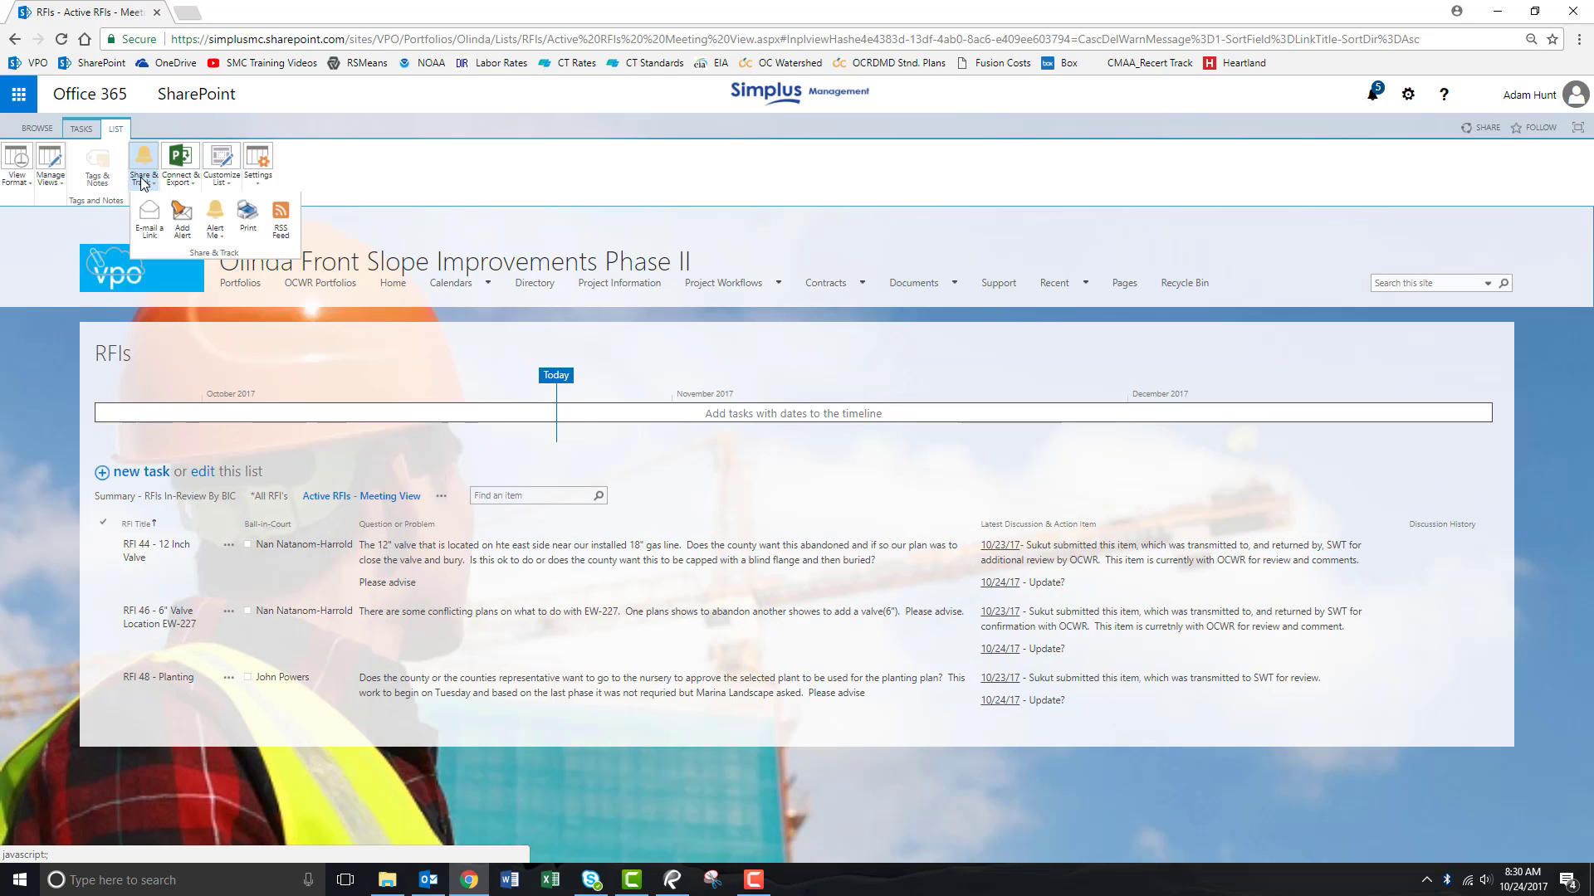
click(248, 217)
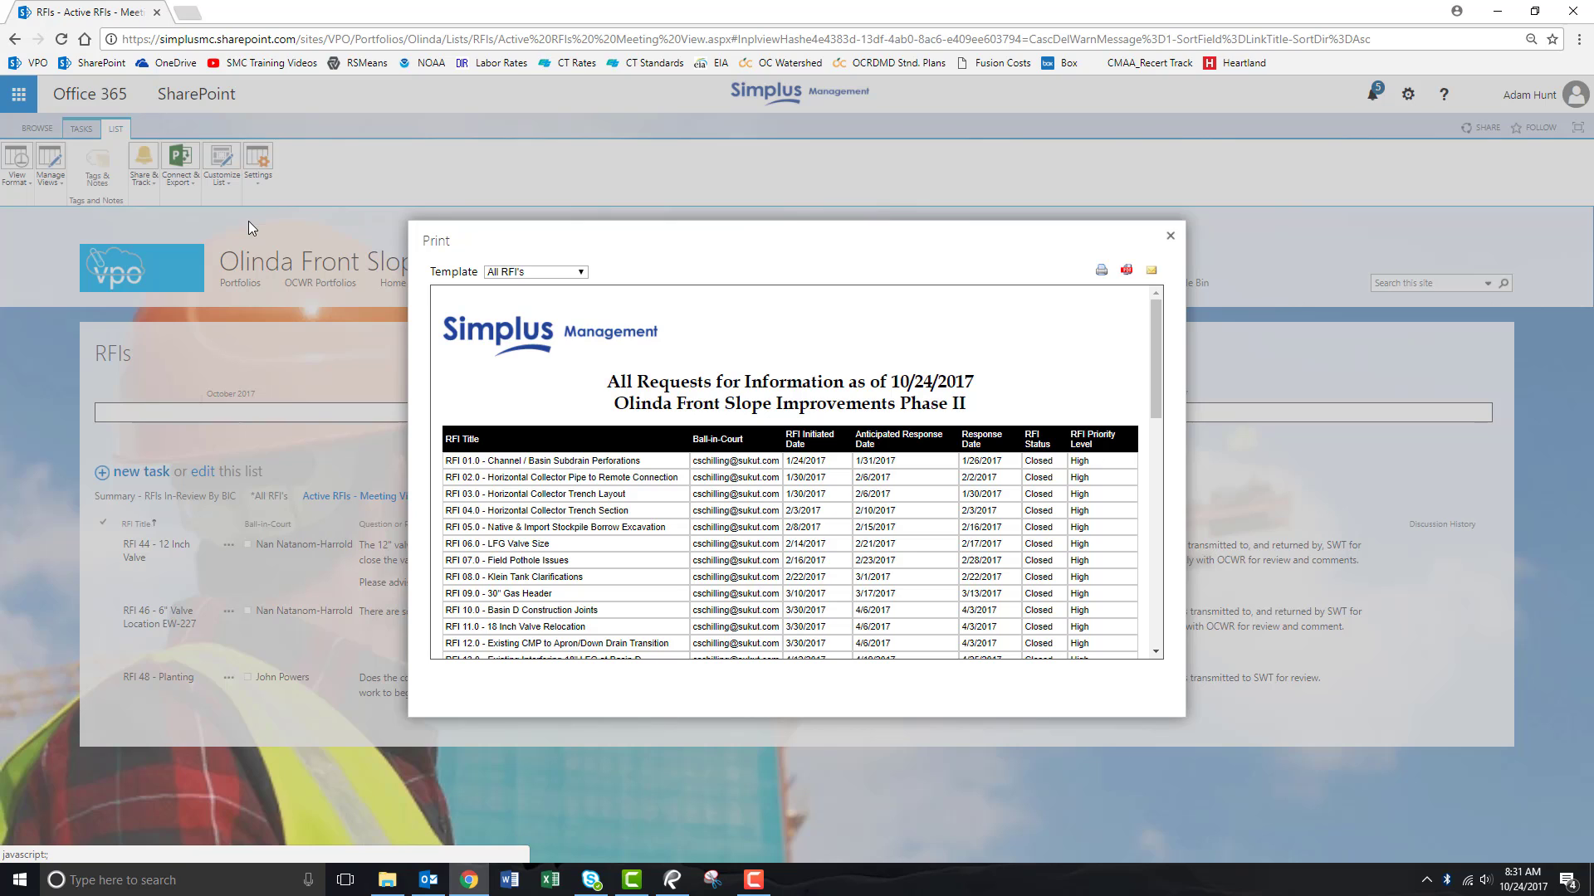
click(582, 273)
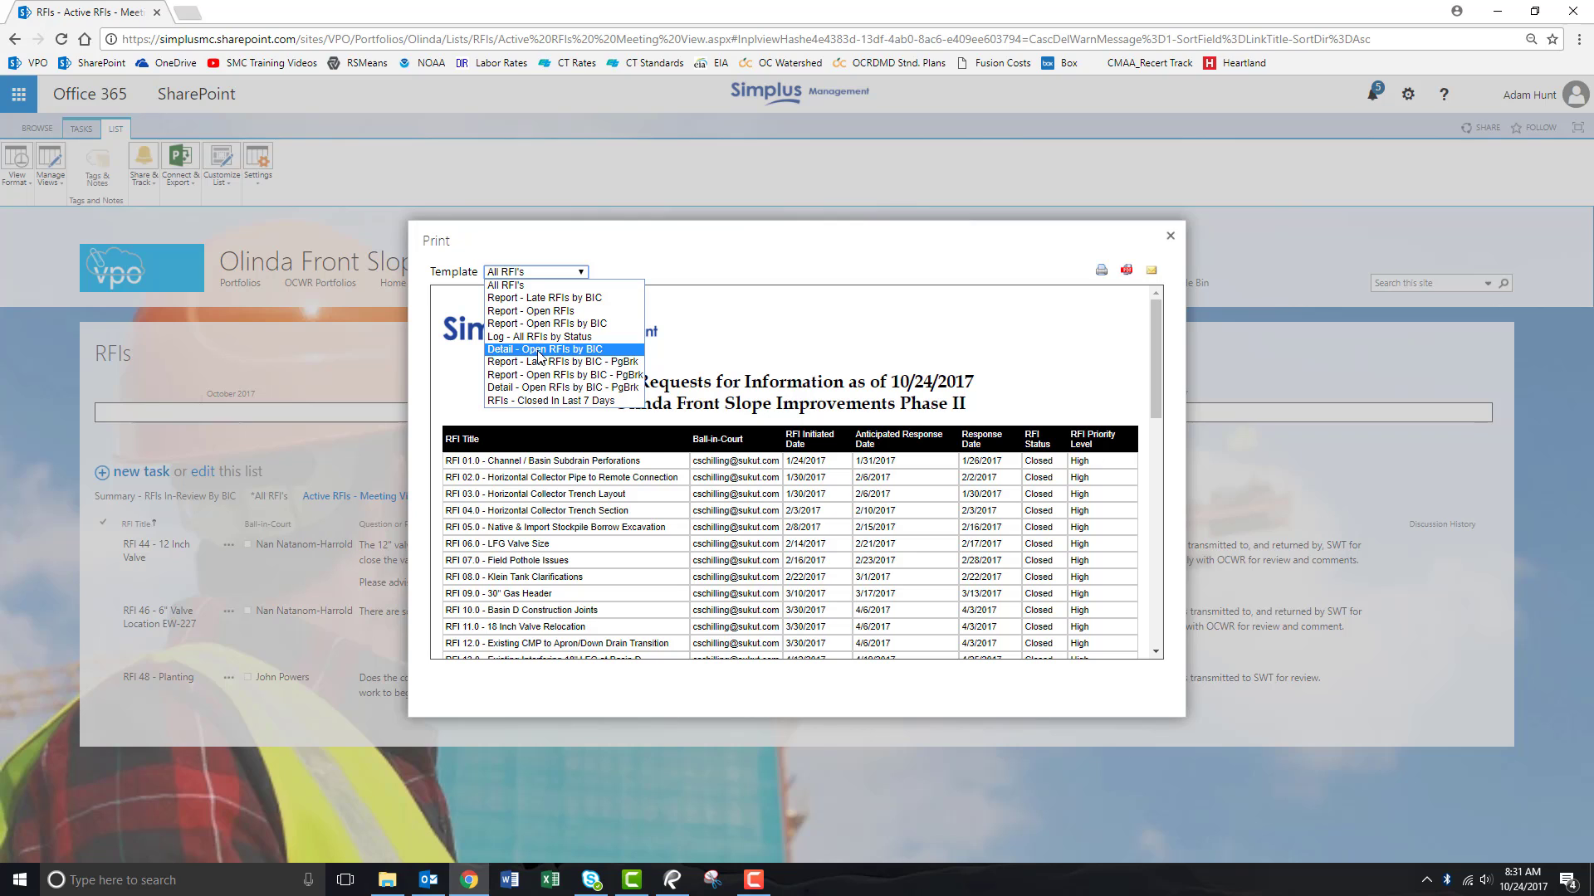
click(537, 350)
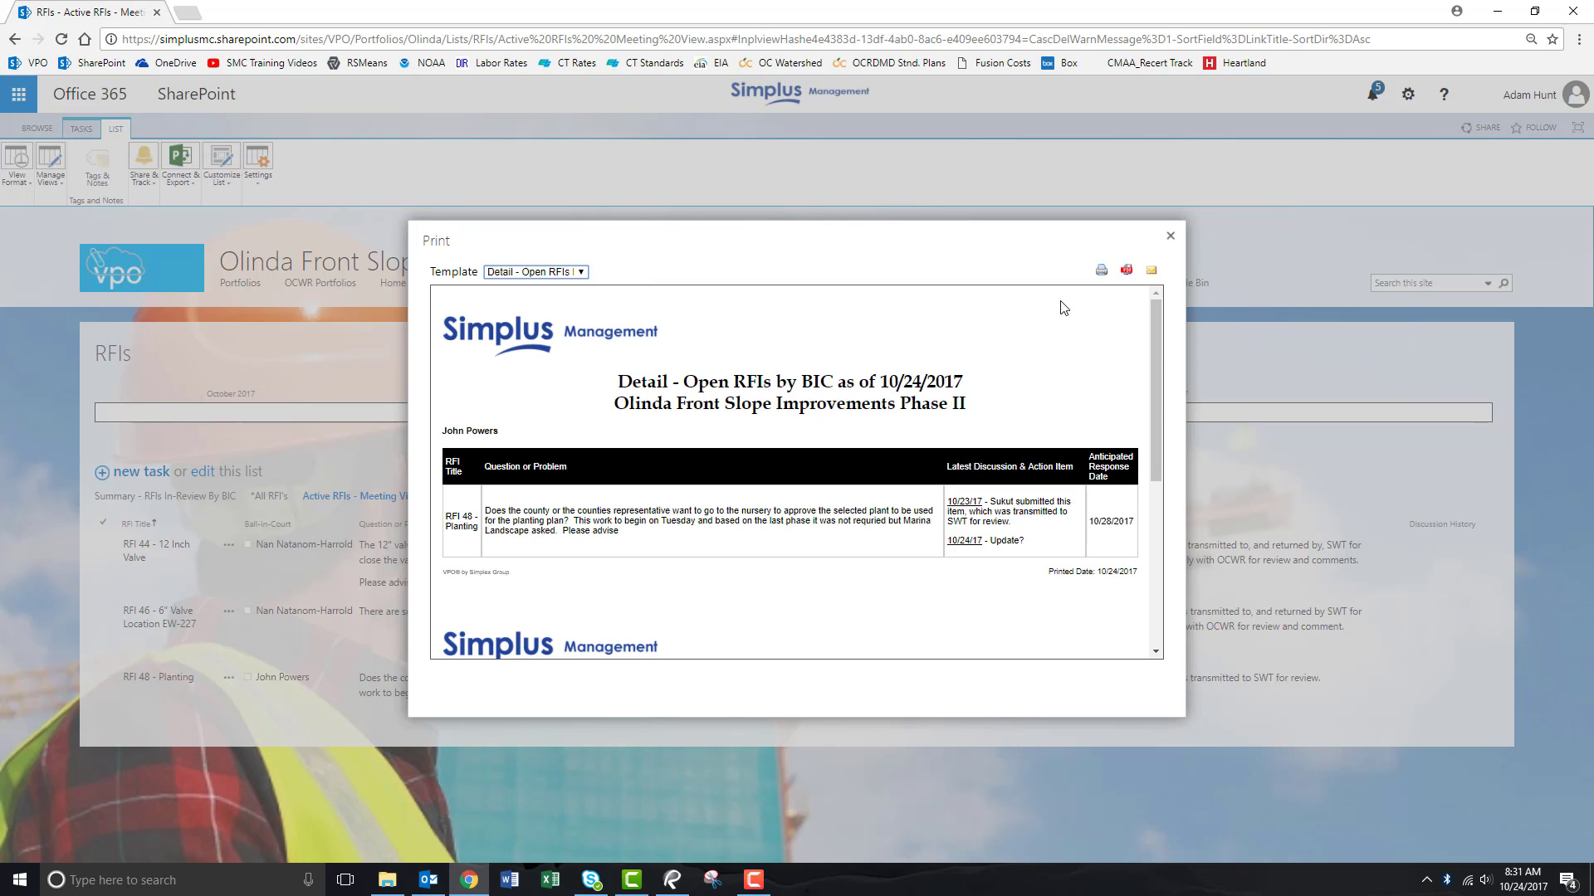
Save the RFI report as the PDF RFIs in the Weekly Meeting 39 folder and close the print preview.
click(1128, 275)
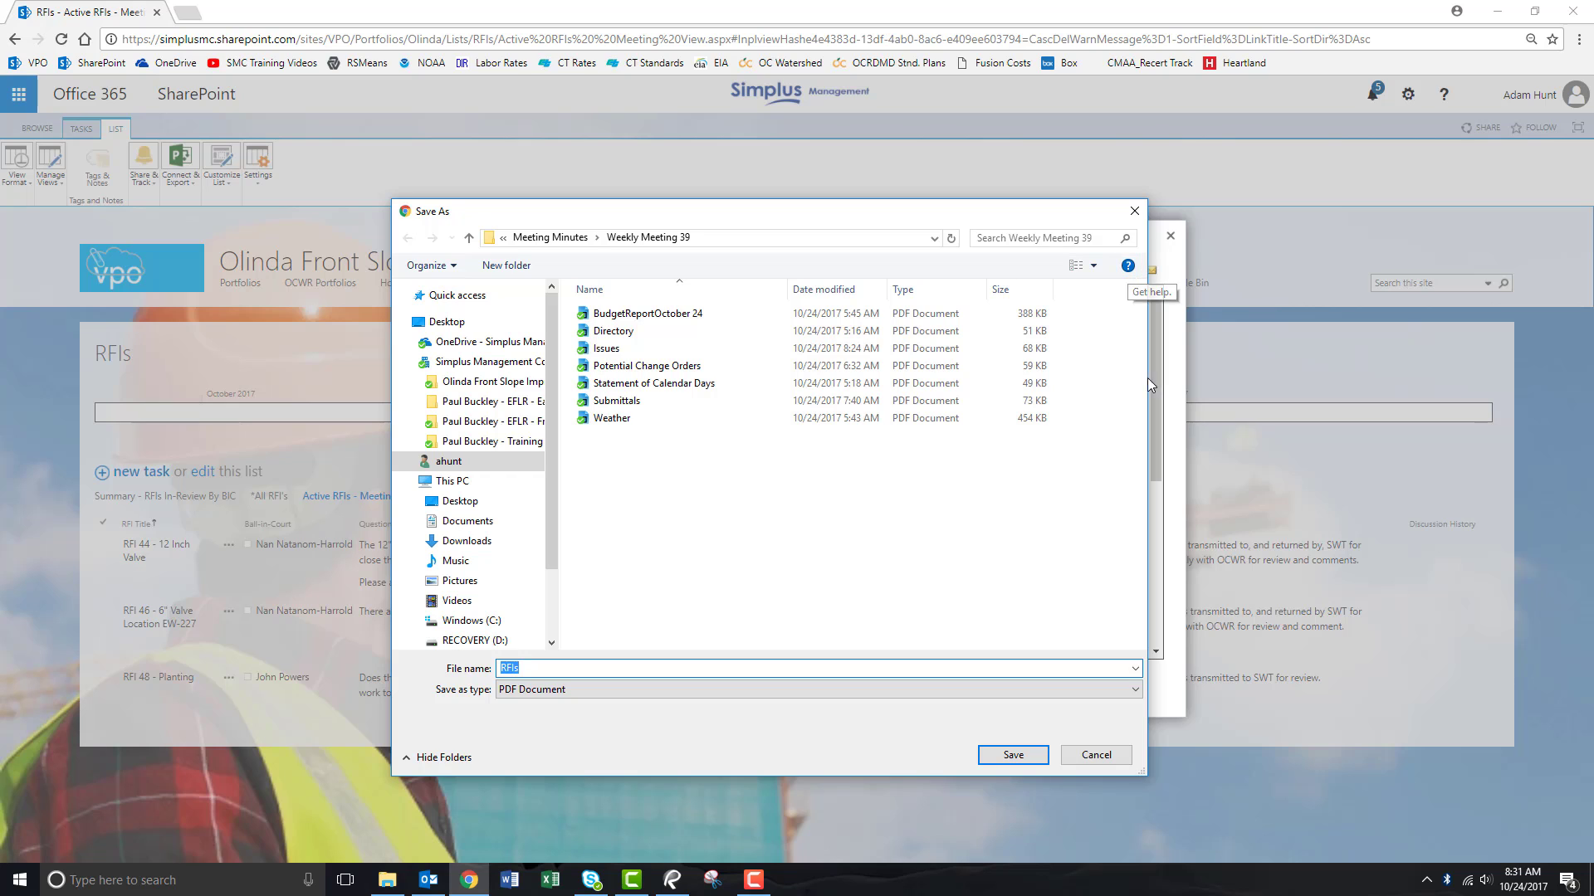
click(1012, 753)
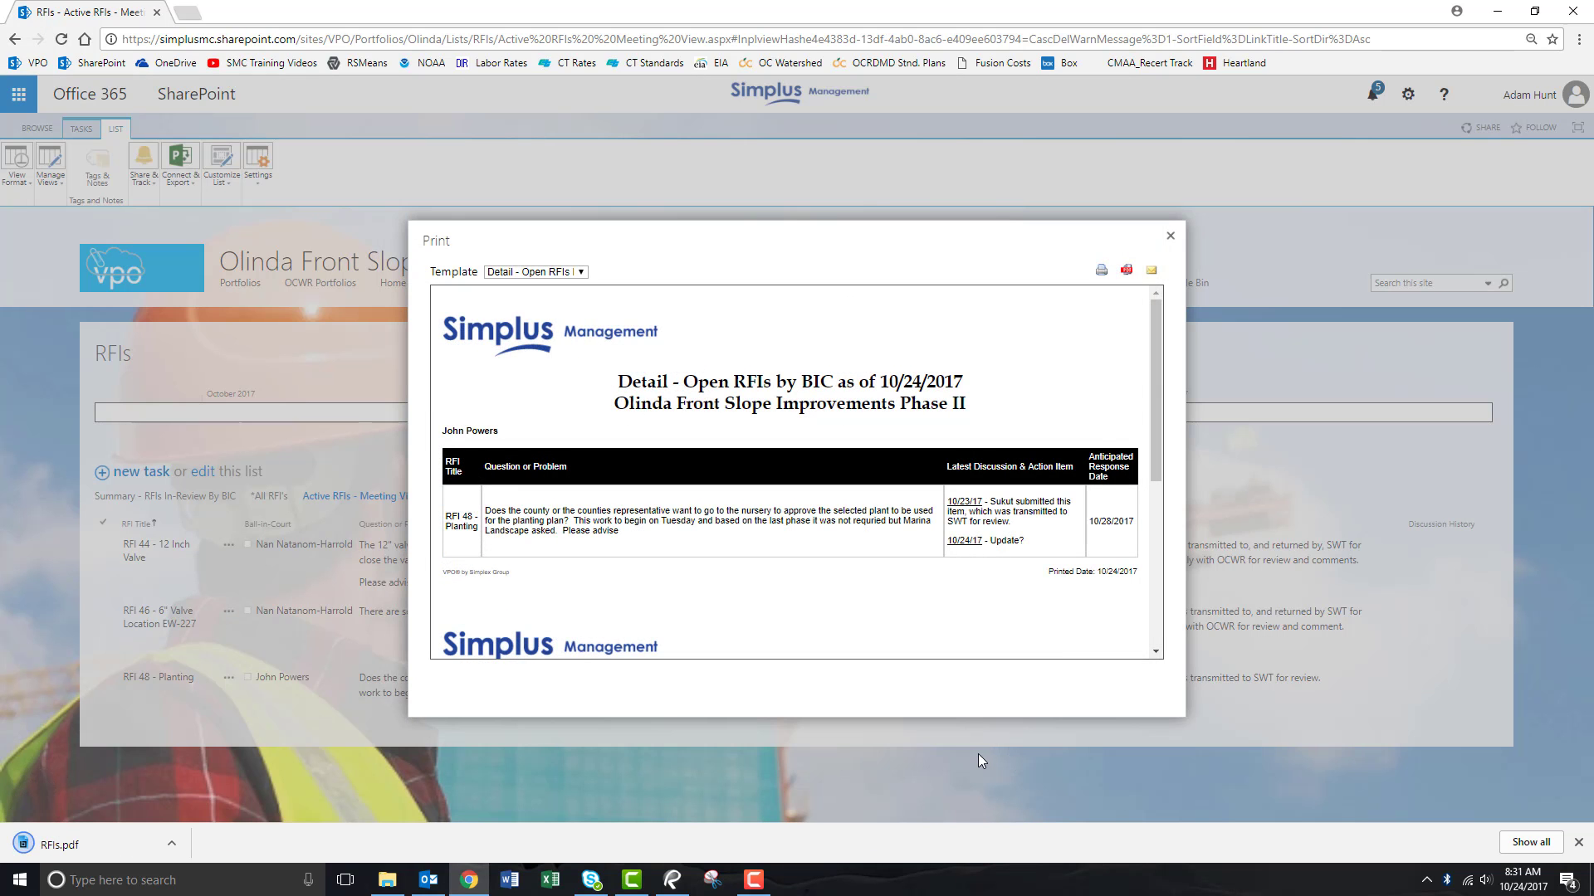
click(1166, 241)
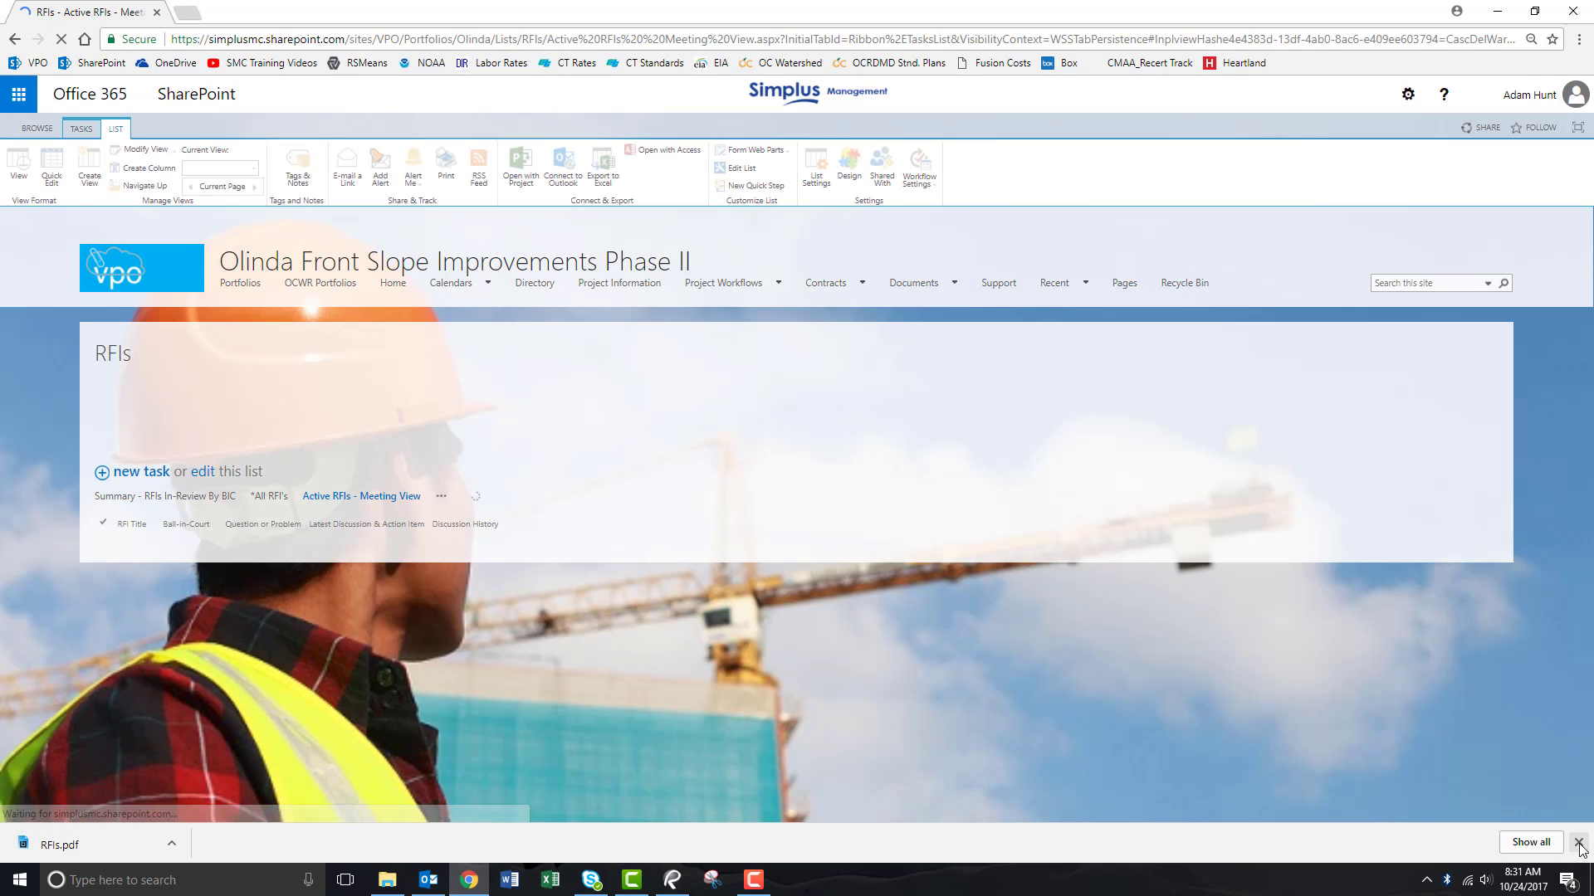
click(1577, 842)
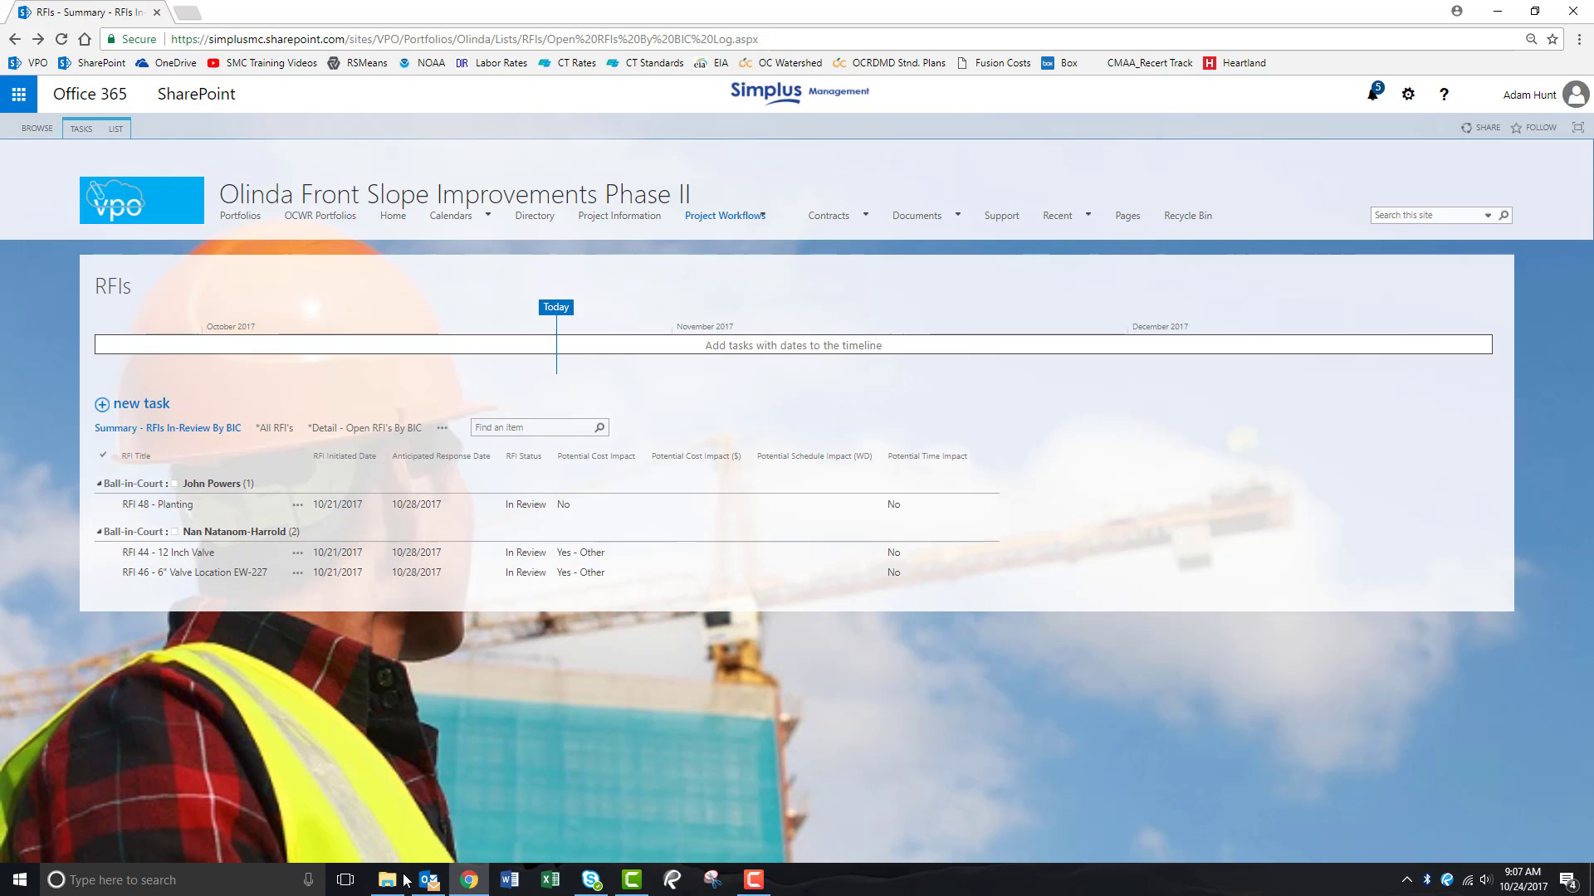
Switch to File Explorer and open all Weekly Meeting 39 files except the BudgetReportOctober 24 Excel workbook and Directory in Bluebeam Revu.
click(403, 880)
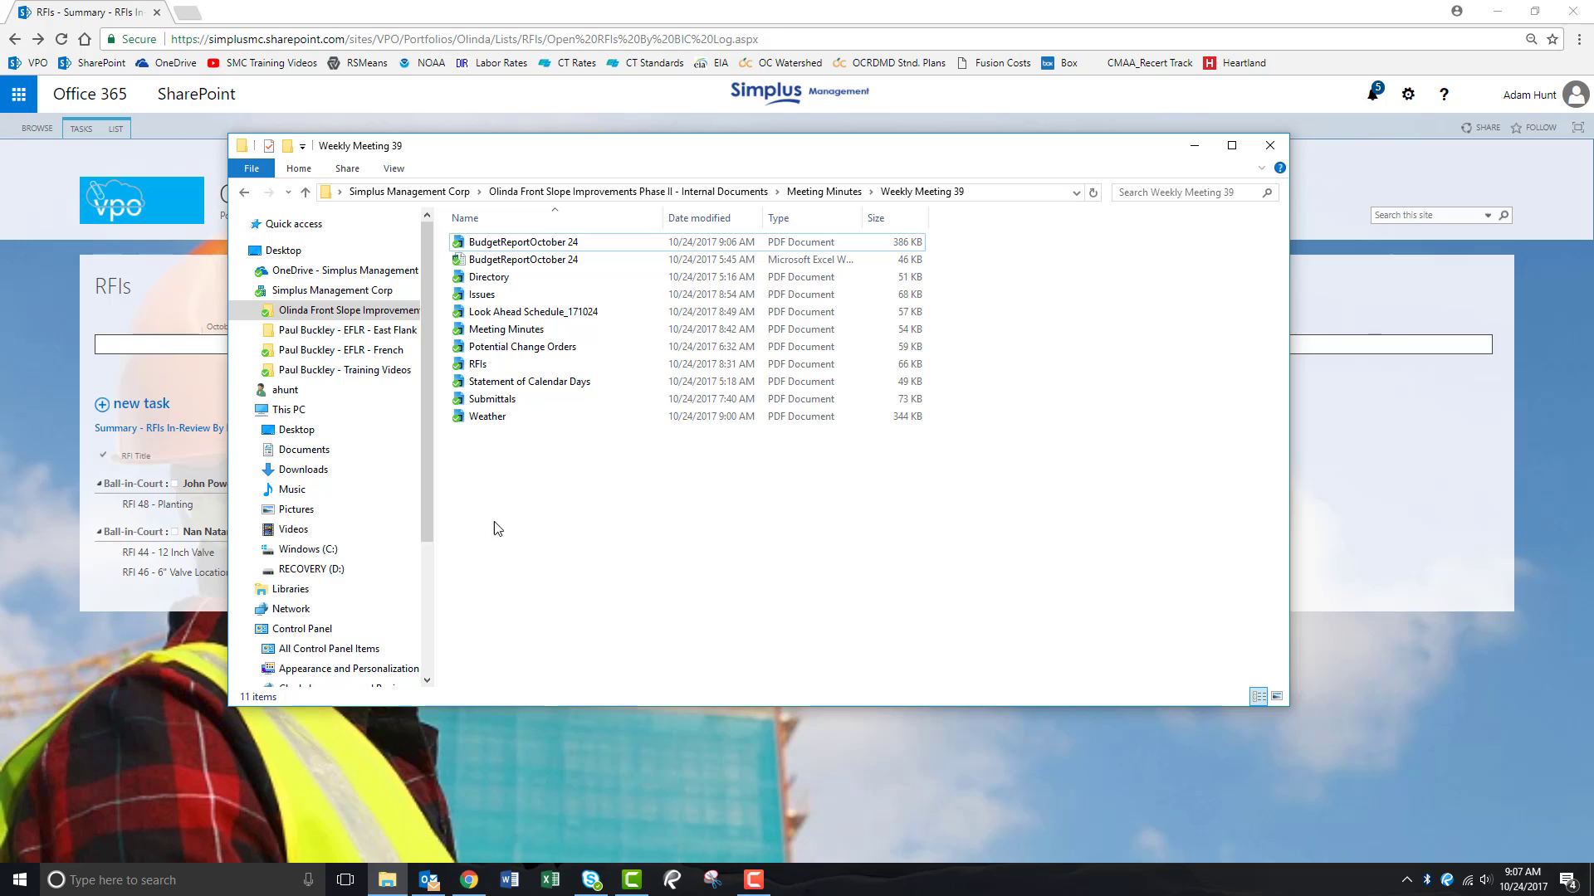
drag(498, 463, 470, 262)
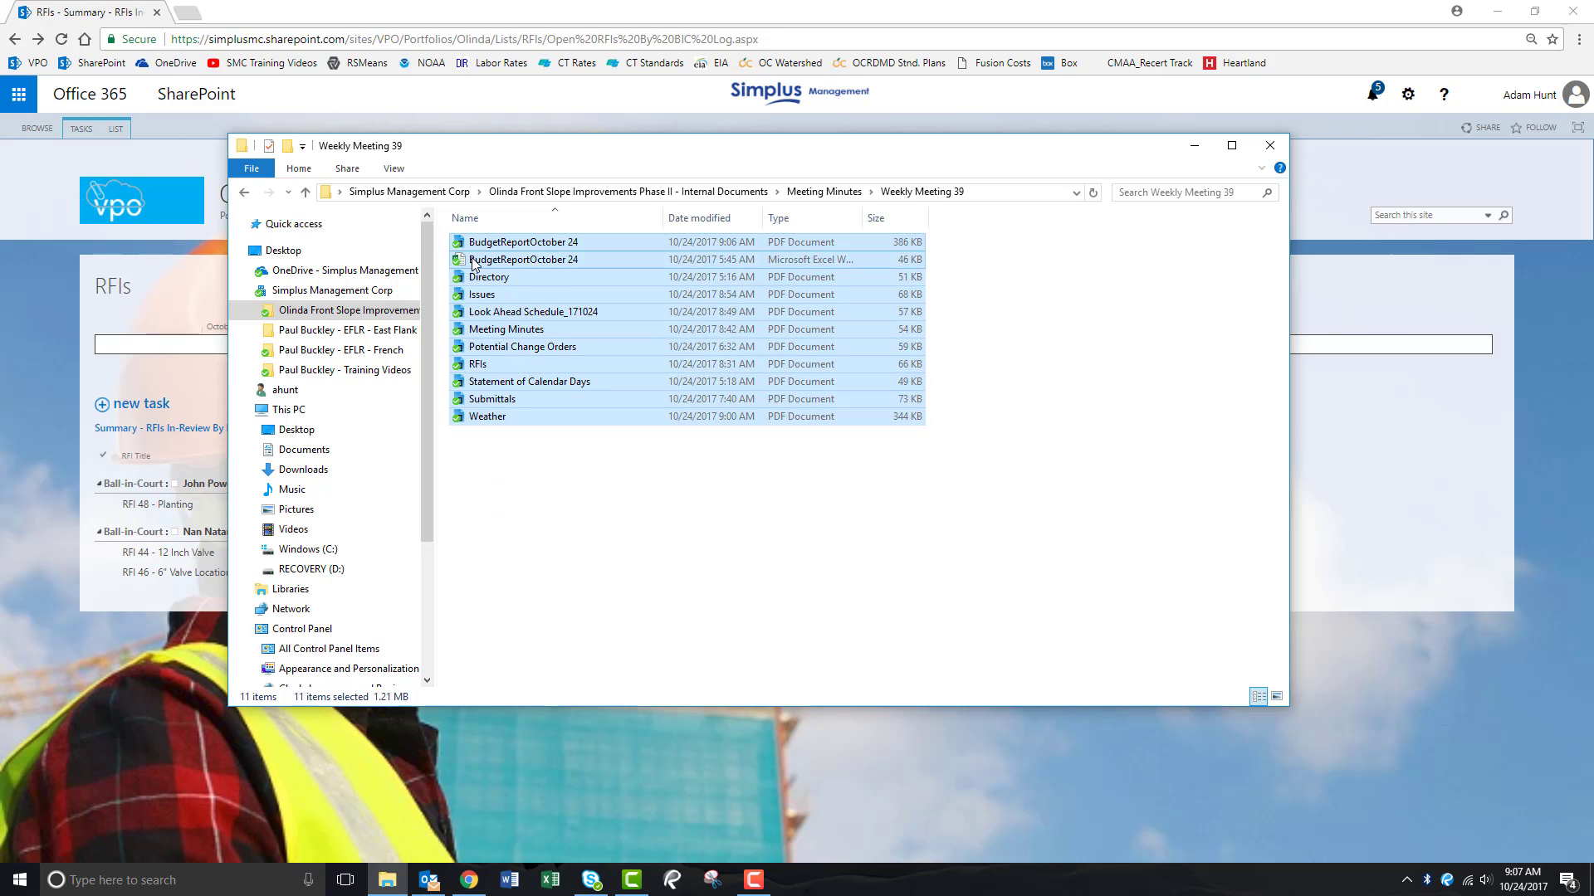
ctrl+click(473, 261)
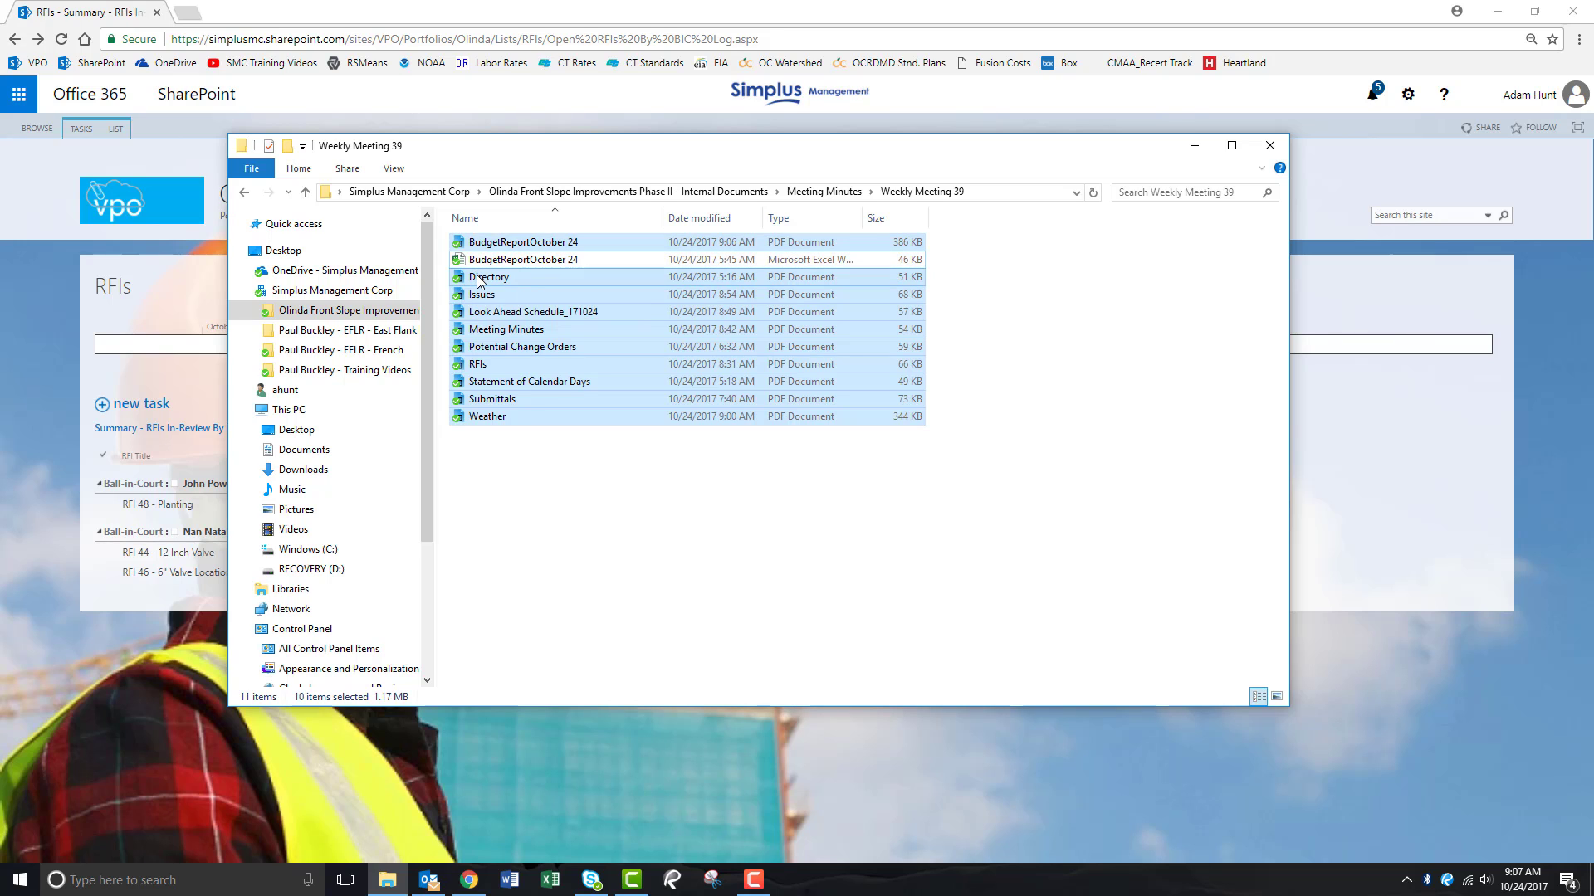
ctrl+click(479, 278)
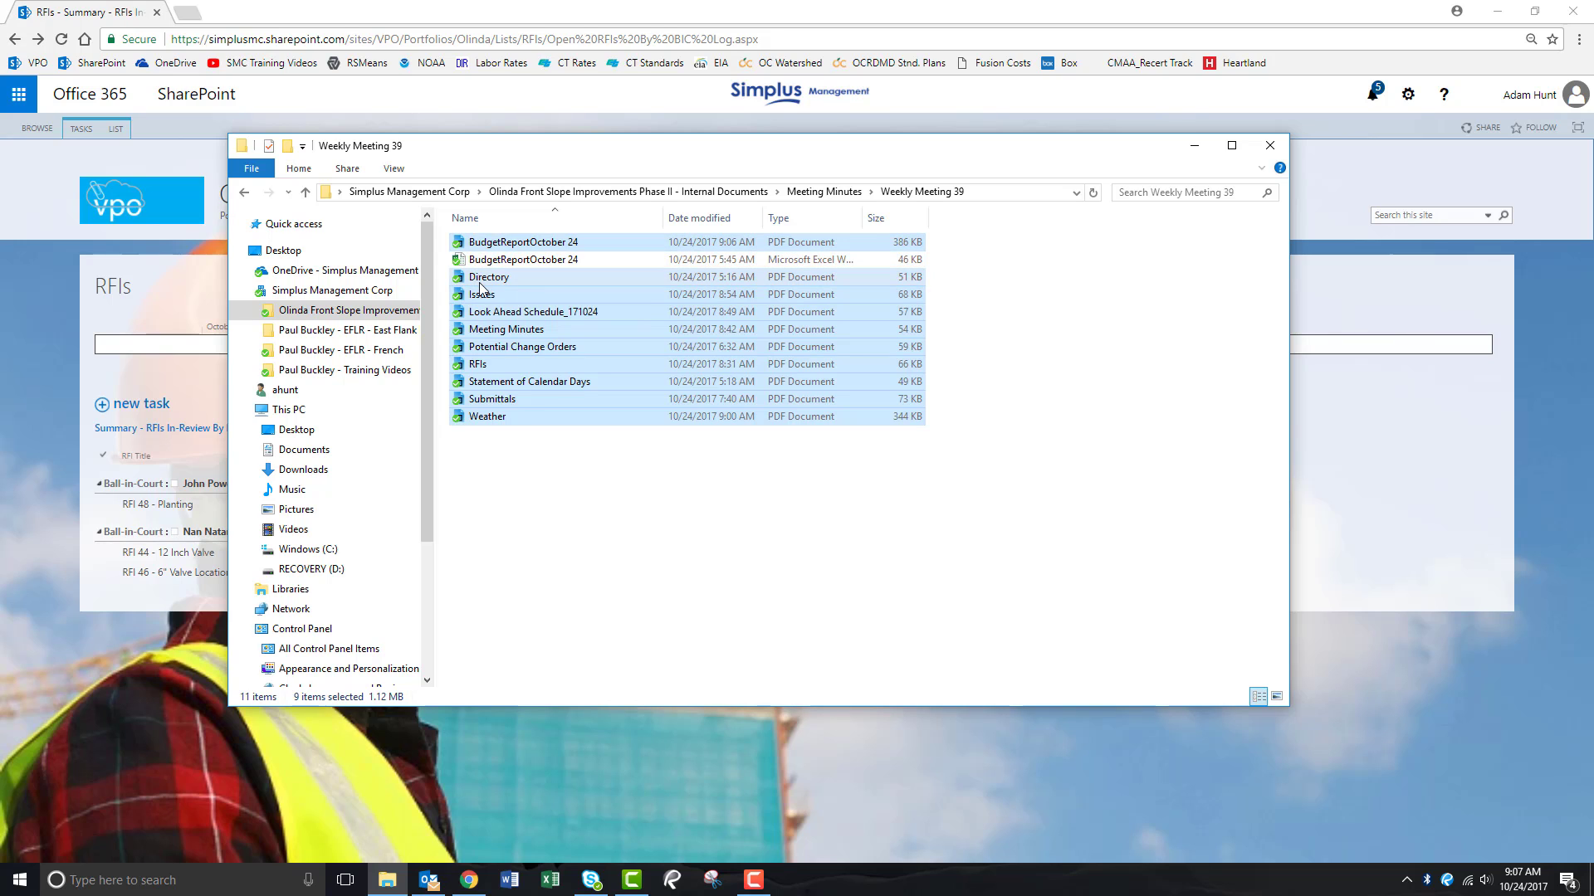
right_click(504, 248)
click(565, 257)
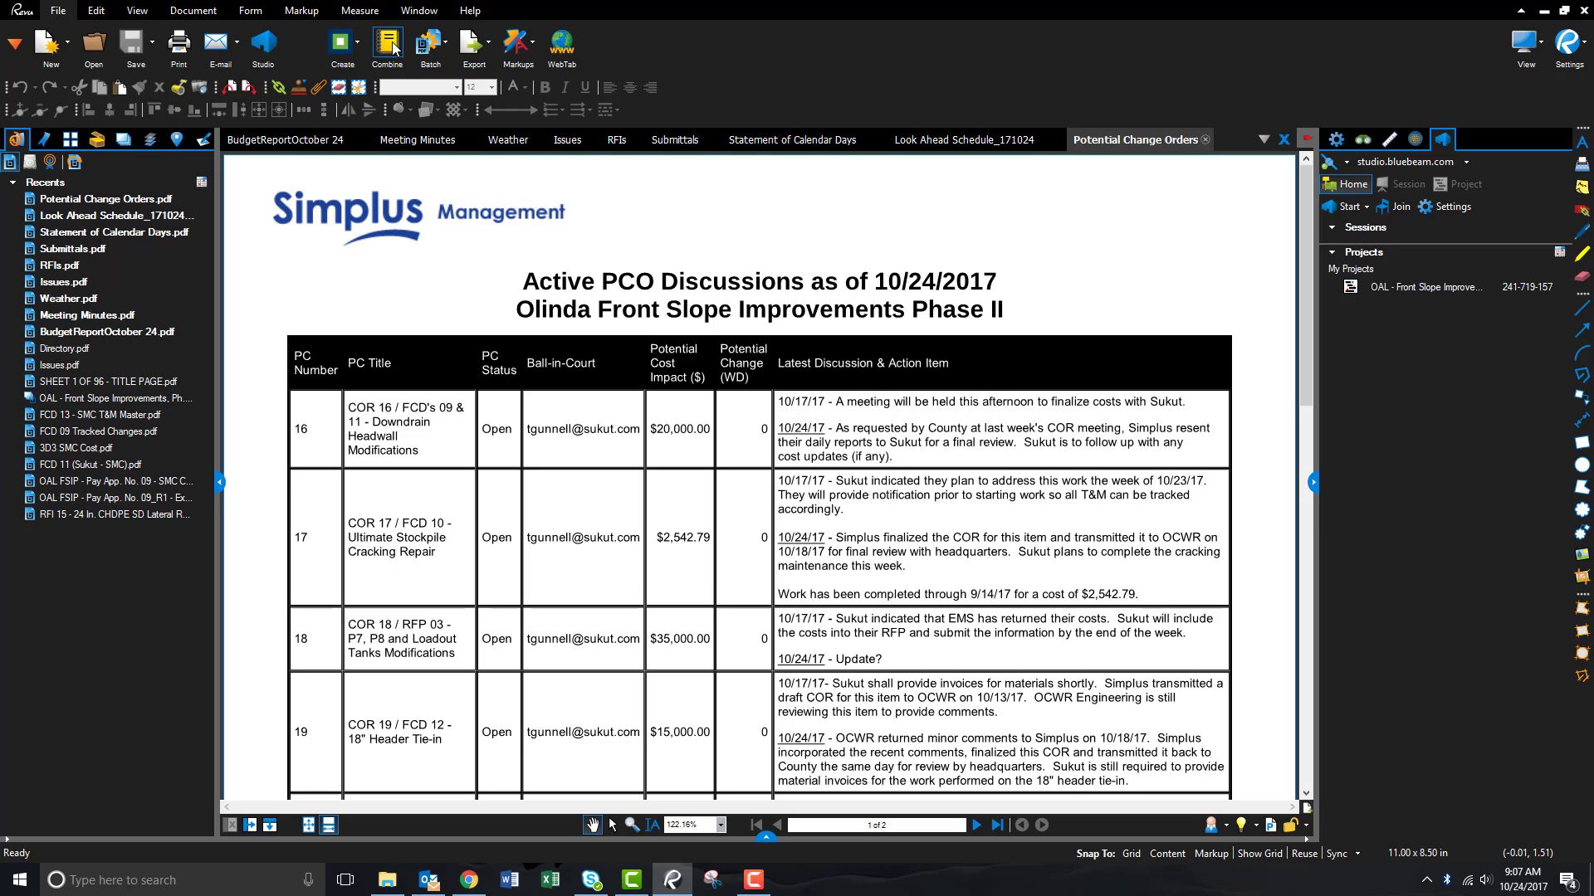
Start combining PDF files with all open documents added, and place Meeting Minutes.pdf first in the file order.
click(388, 46)
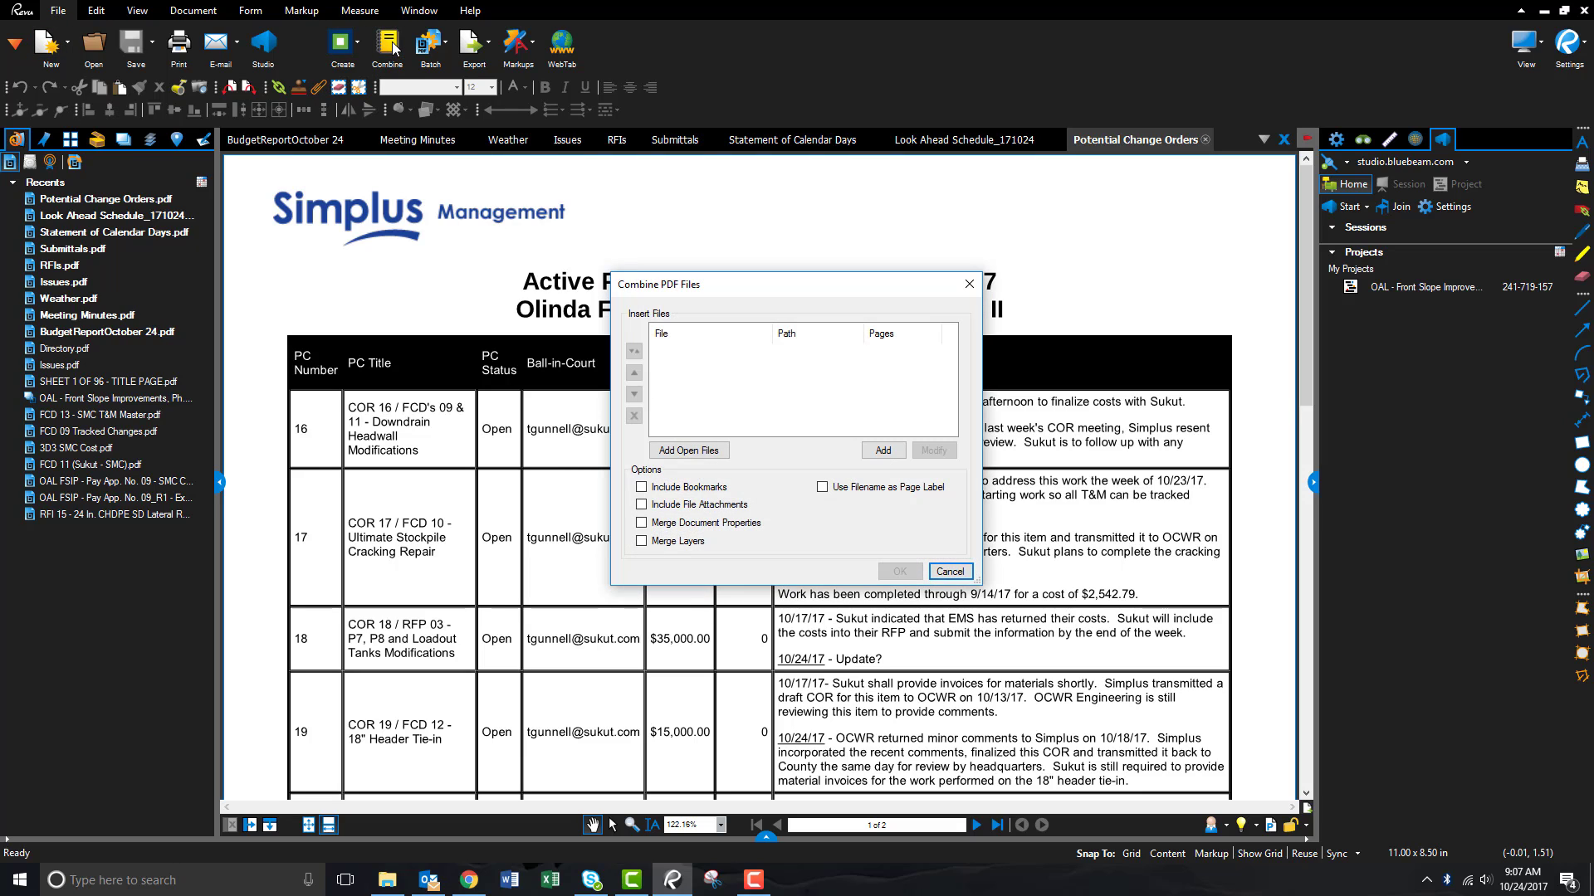
click(688, 452)
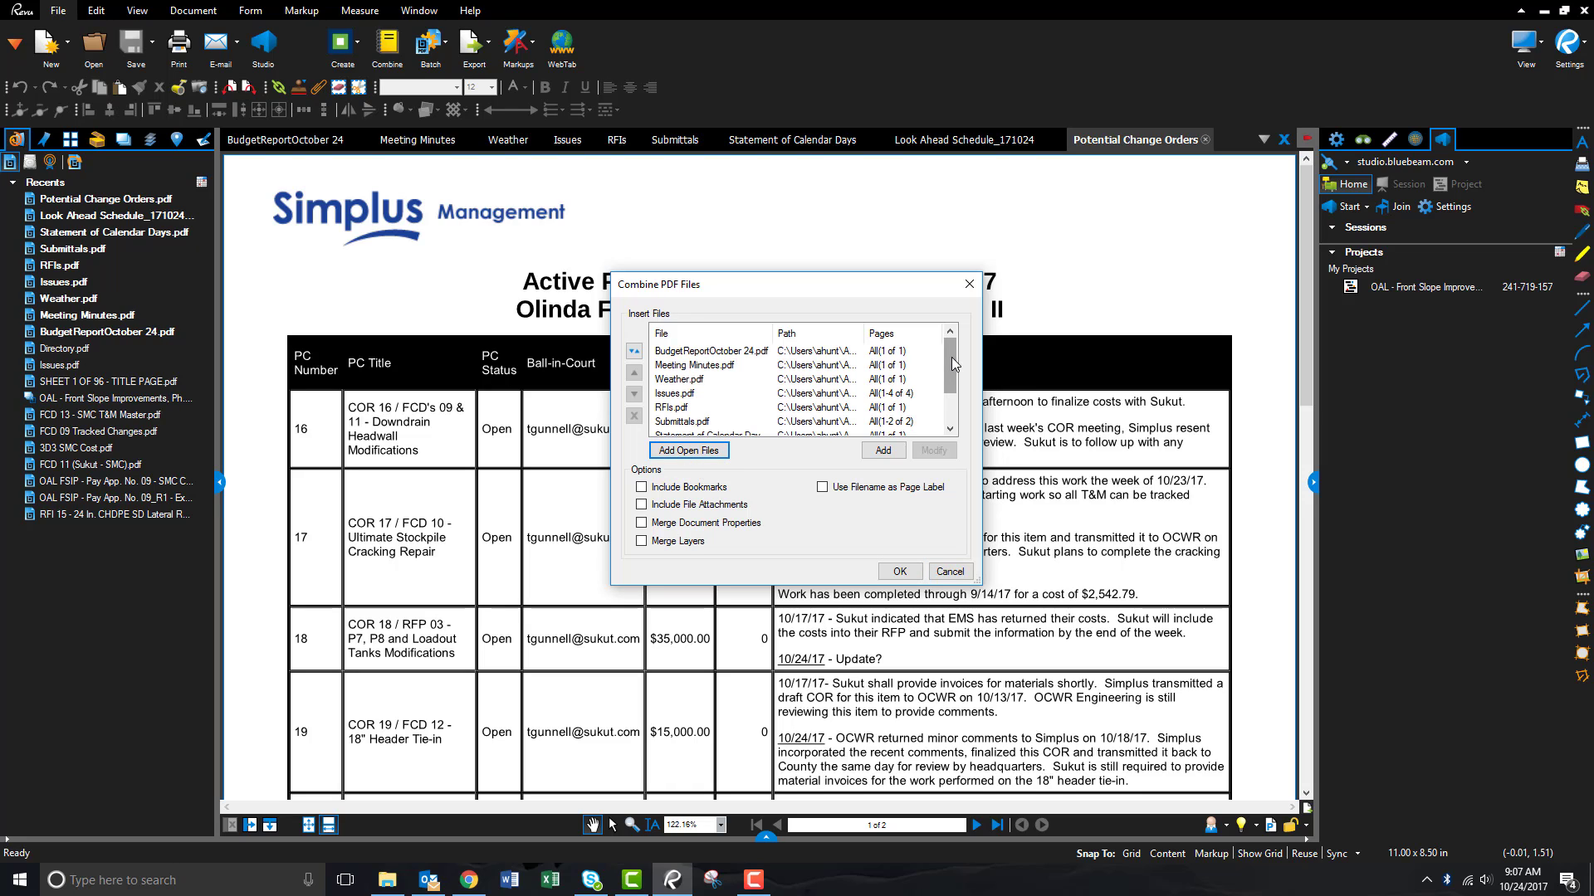
mouse_move(952, 358)
mouse_down()
mouse_move(953, 397)
mouse_move(950, 339)
mouse_up()
click(704, 367)
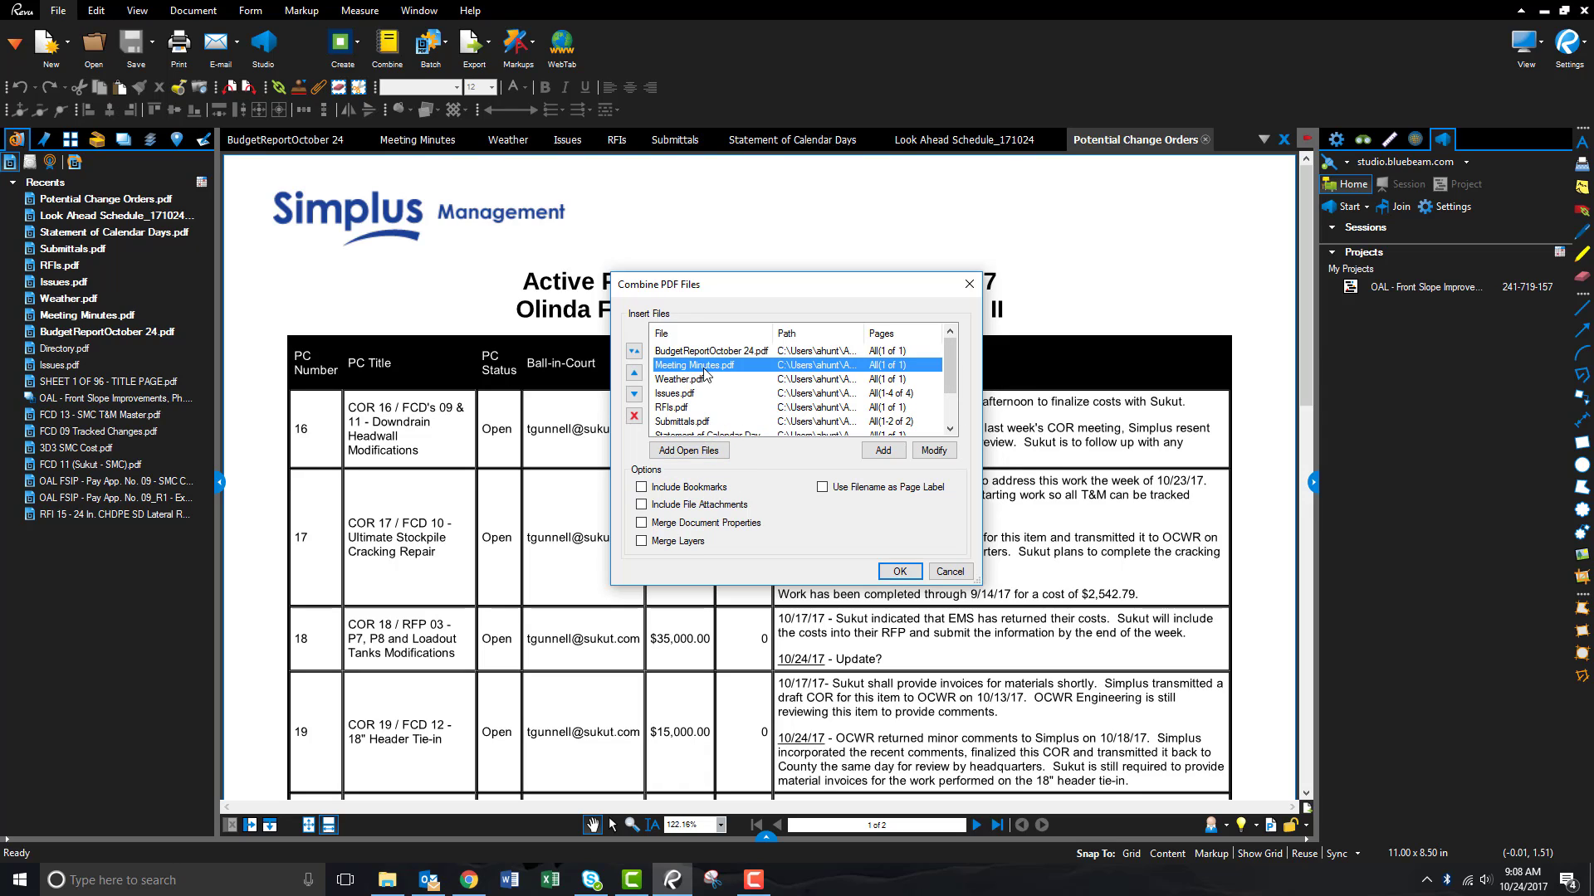
click(633, 378)
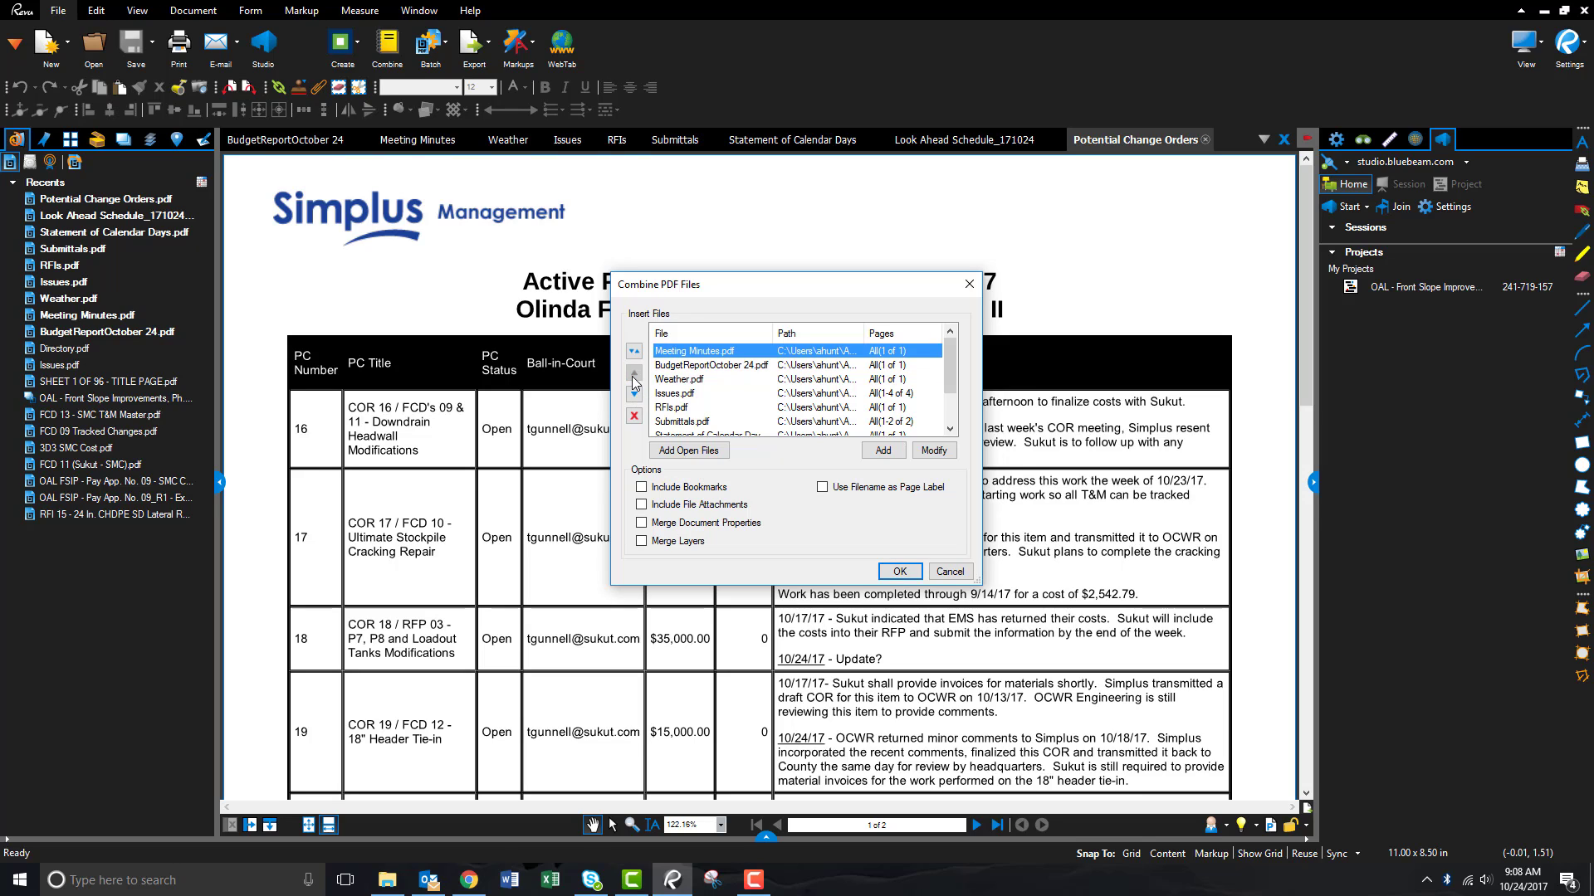
Move Statement of Calendar Days to second place after Meeting Minutes.pdf and Weather.pdf to third in the combine order.
click(682, 434)
click(633, 373)
click(634, 373)
click(633, 373)
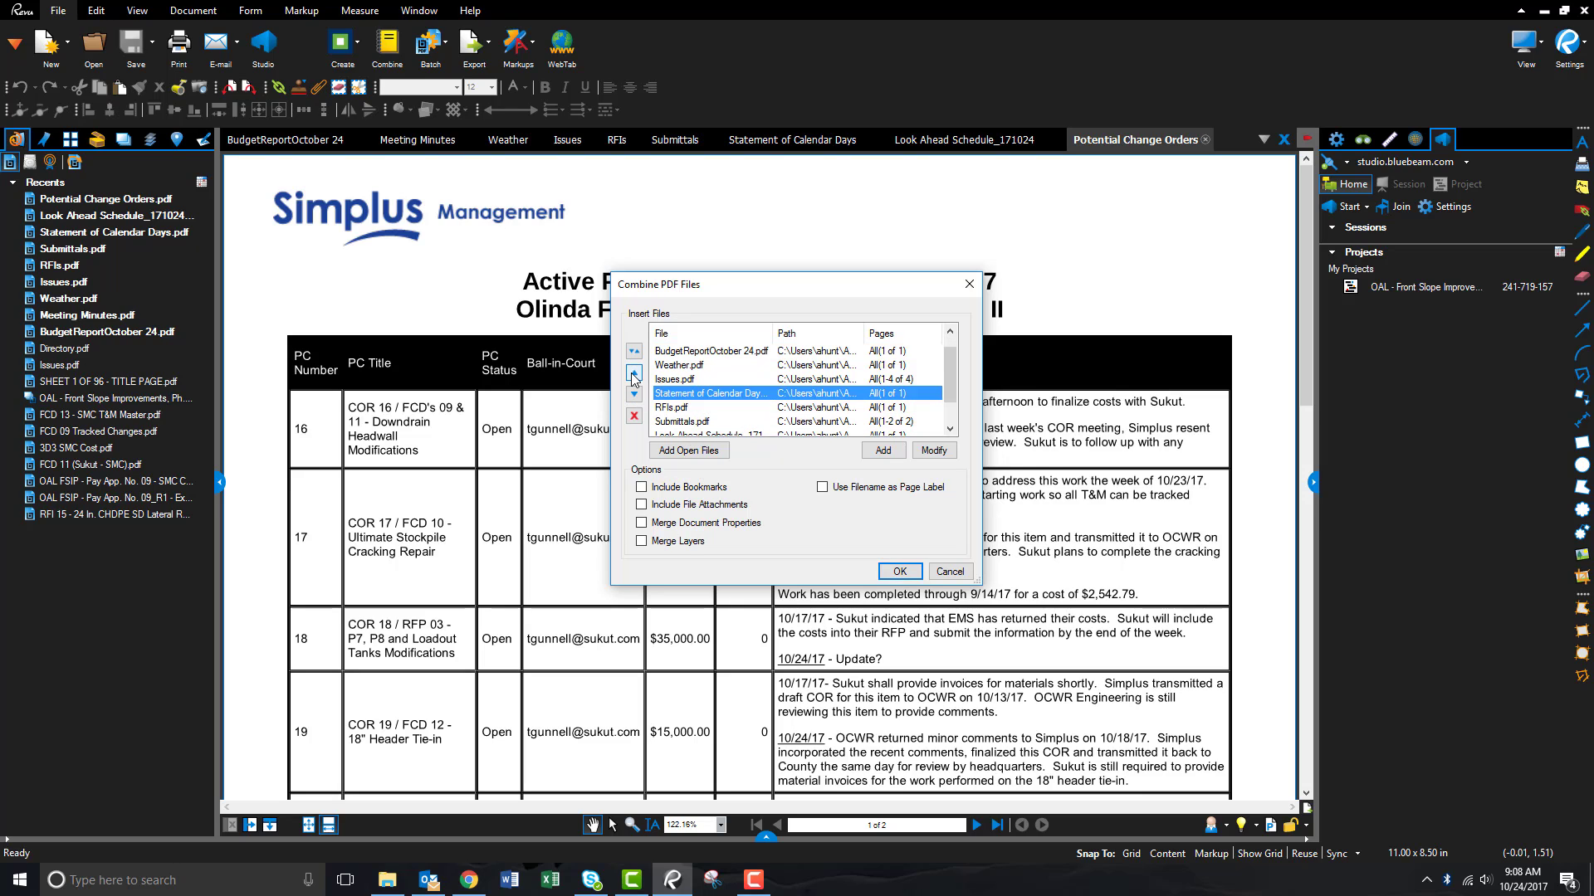
click(633, 373)
click(633, 372)
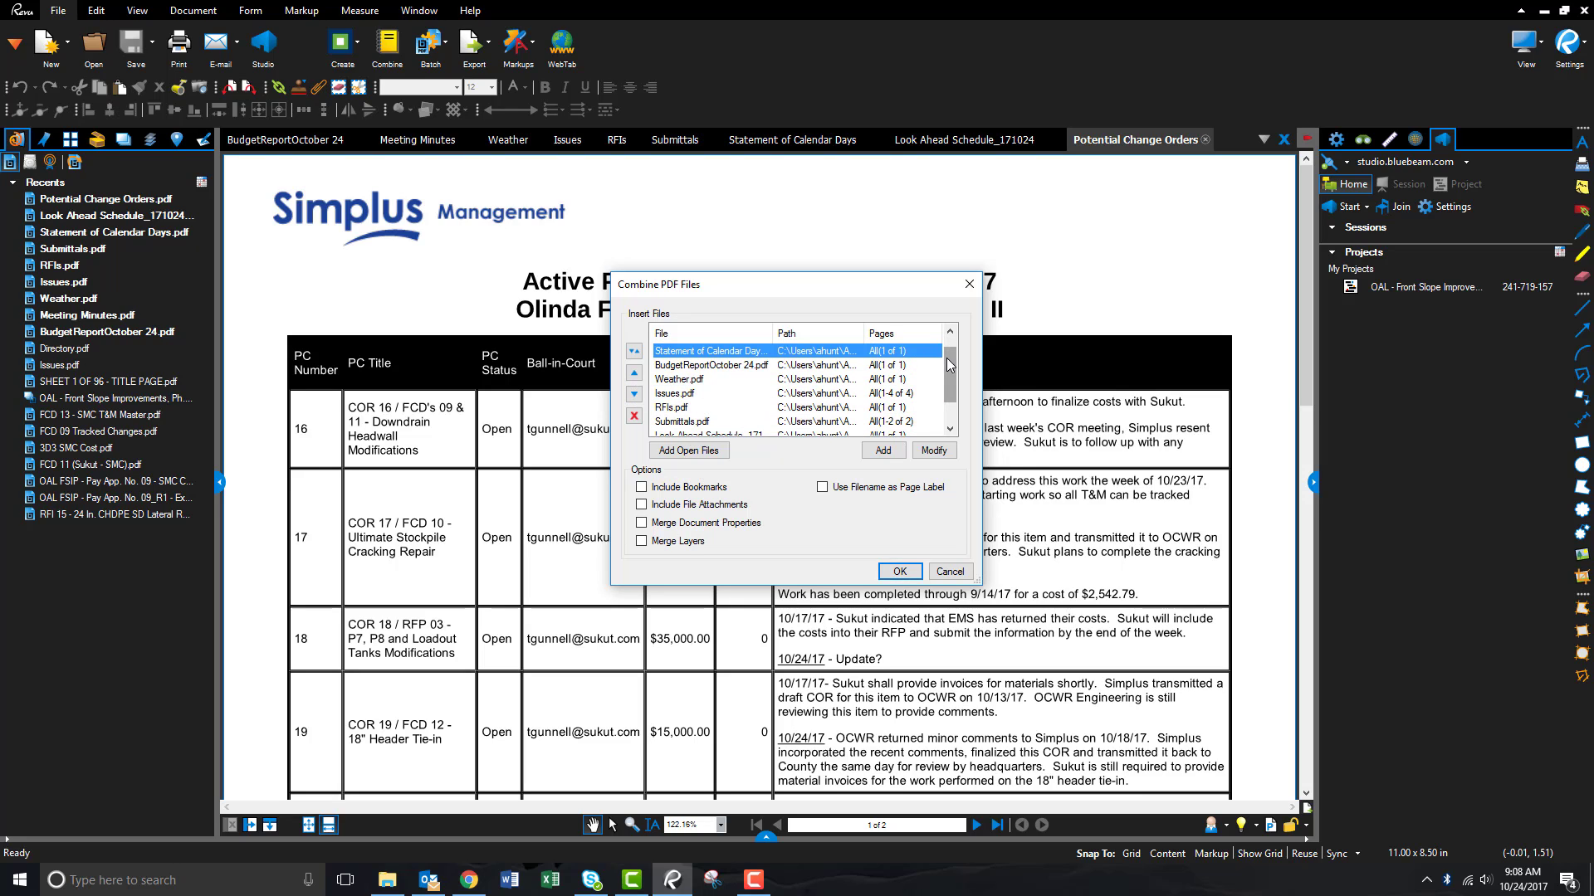
drag(951, 355, 950, 344)
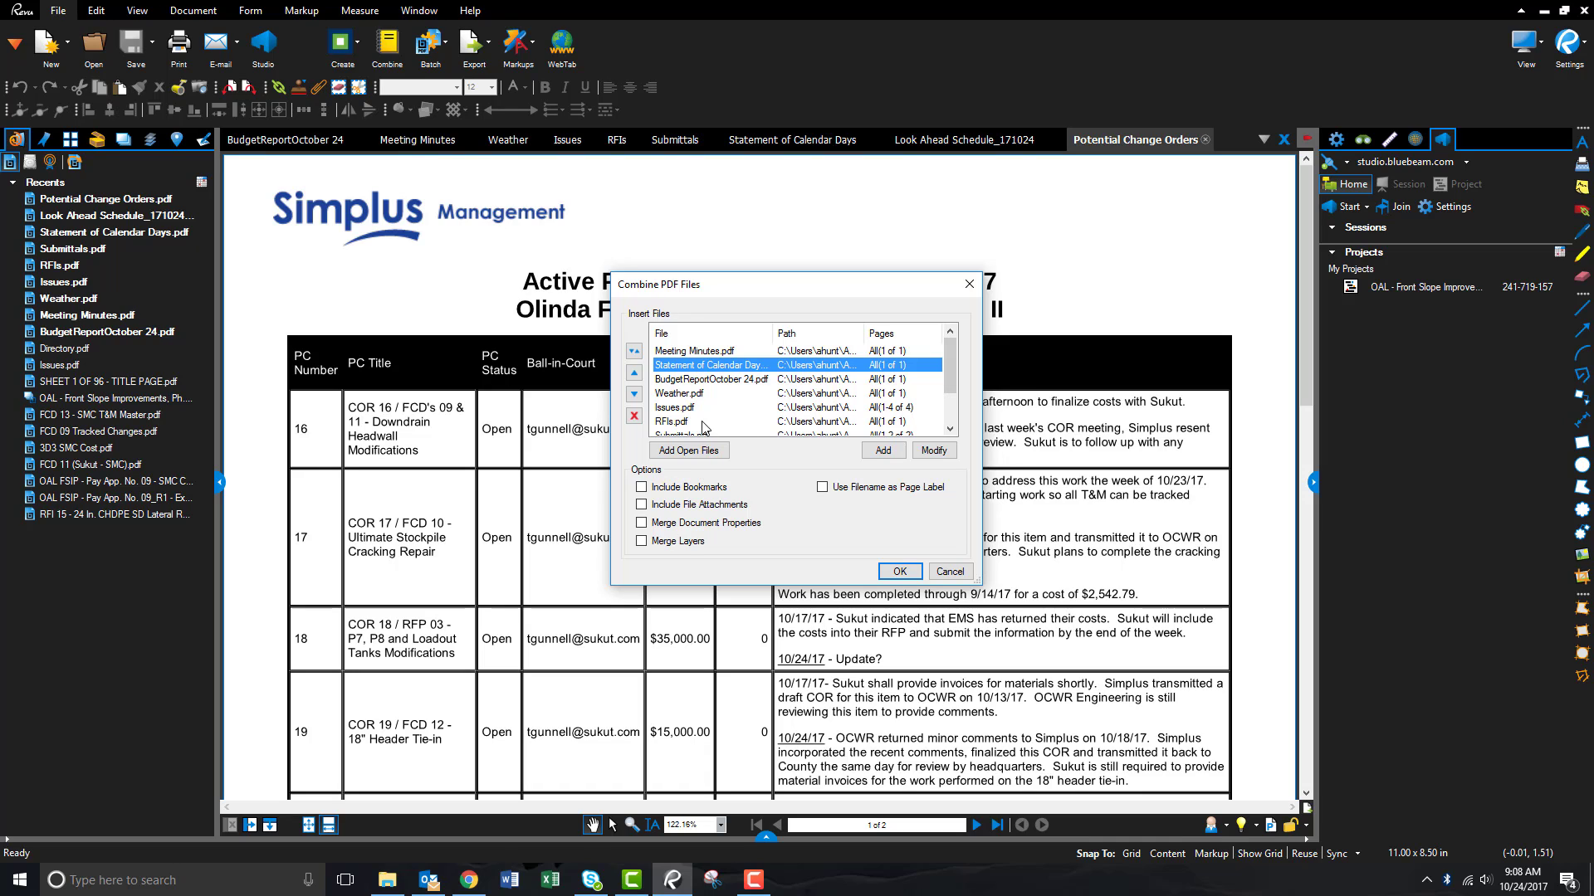
click(672, 394)
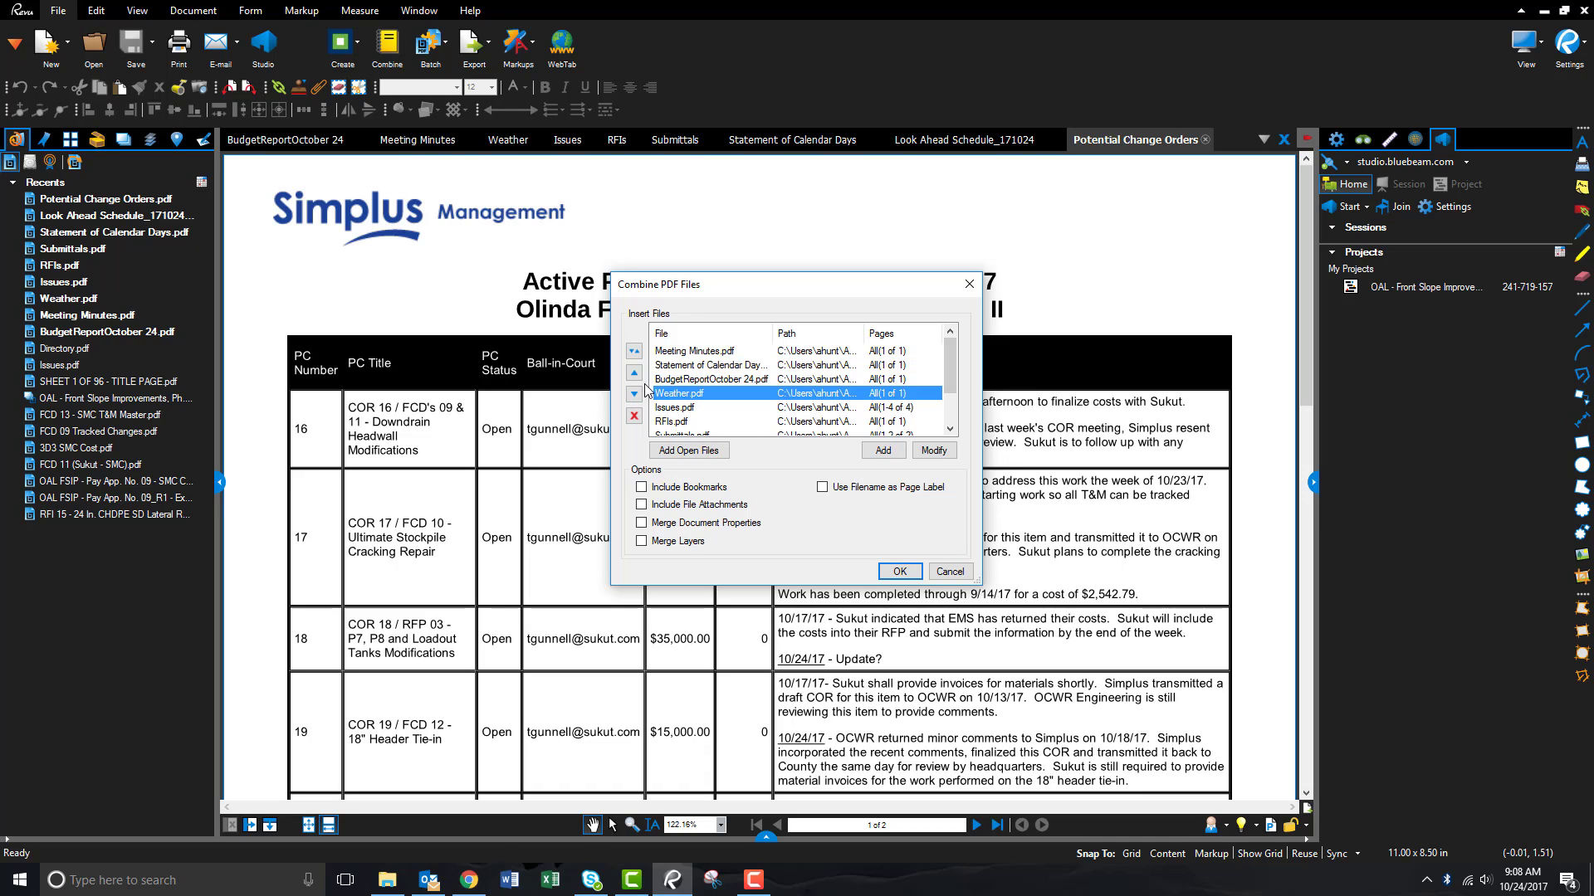
click(634, 373)
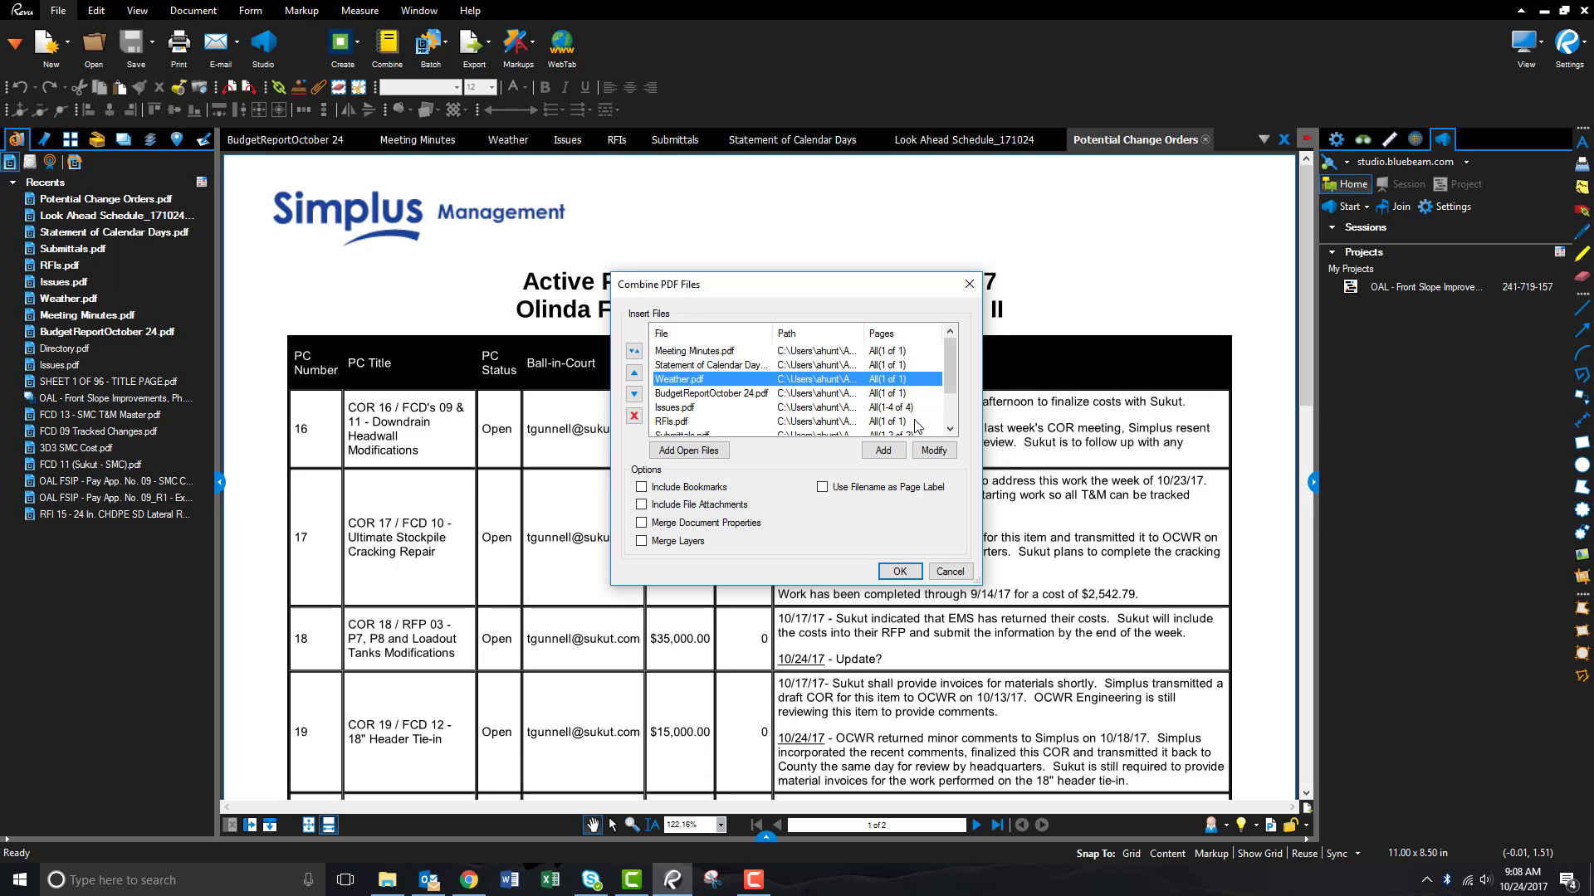
Move Potential Change Orders.pdf up in the combine order so it directly follows BudgetReportOctober 24.pdf.
drag(951, 388, 951, 417)
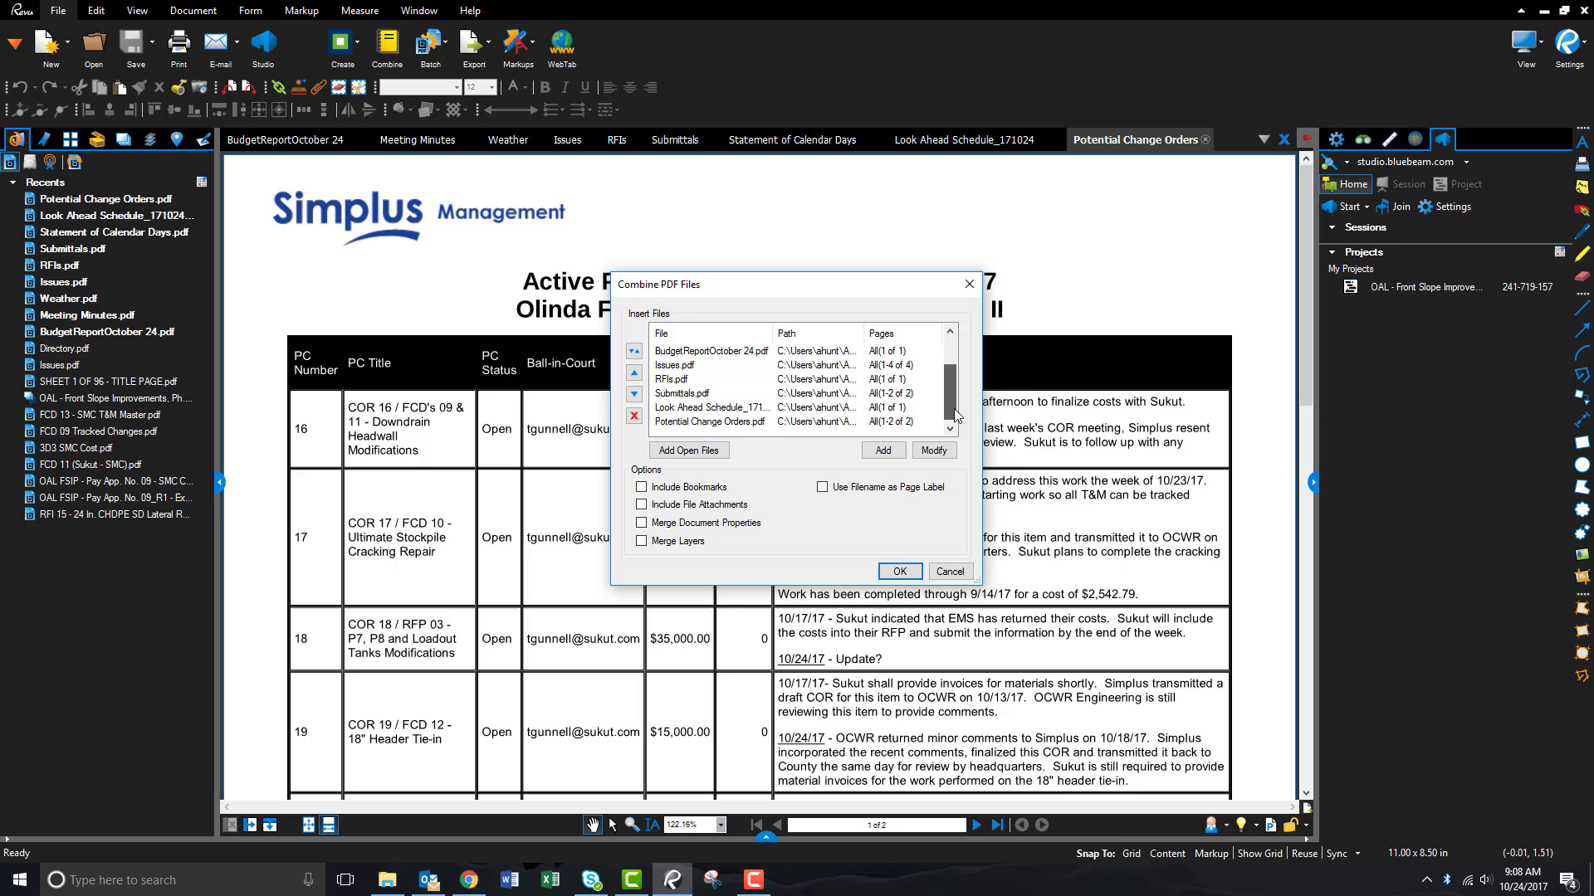
click(705, 422)
click(634, 375)
click(634, 375)
click(634, 376)
click(634, 375)
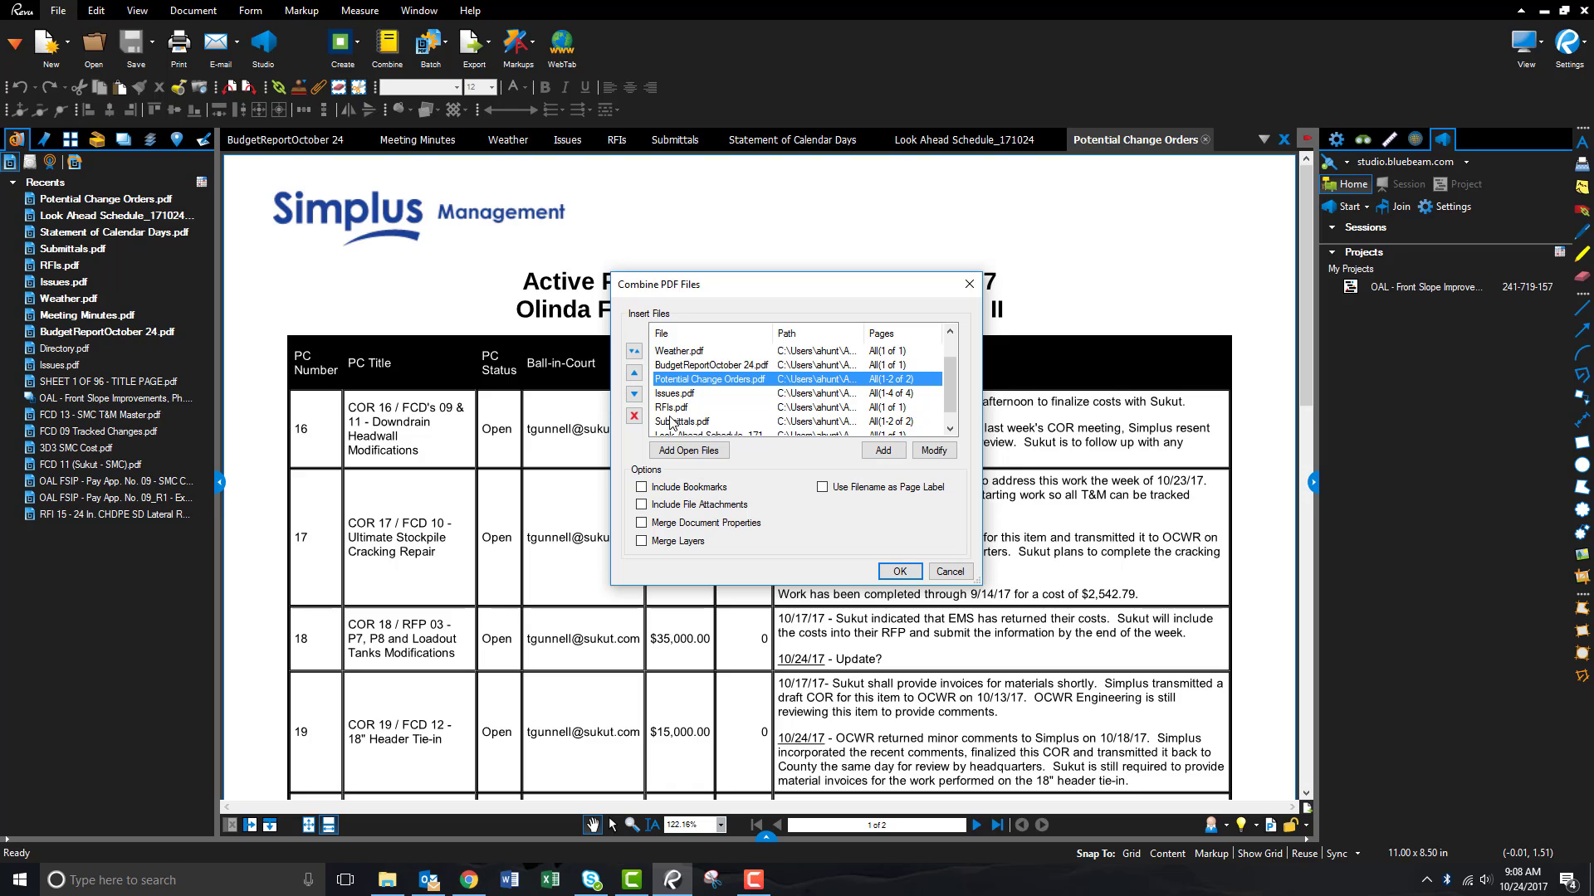
Move the Look Ahead Schedule file up in the combine order to directly follow Potential Change Orders.pdf.
click(707, 433)
click(634, 375)
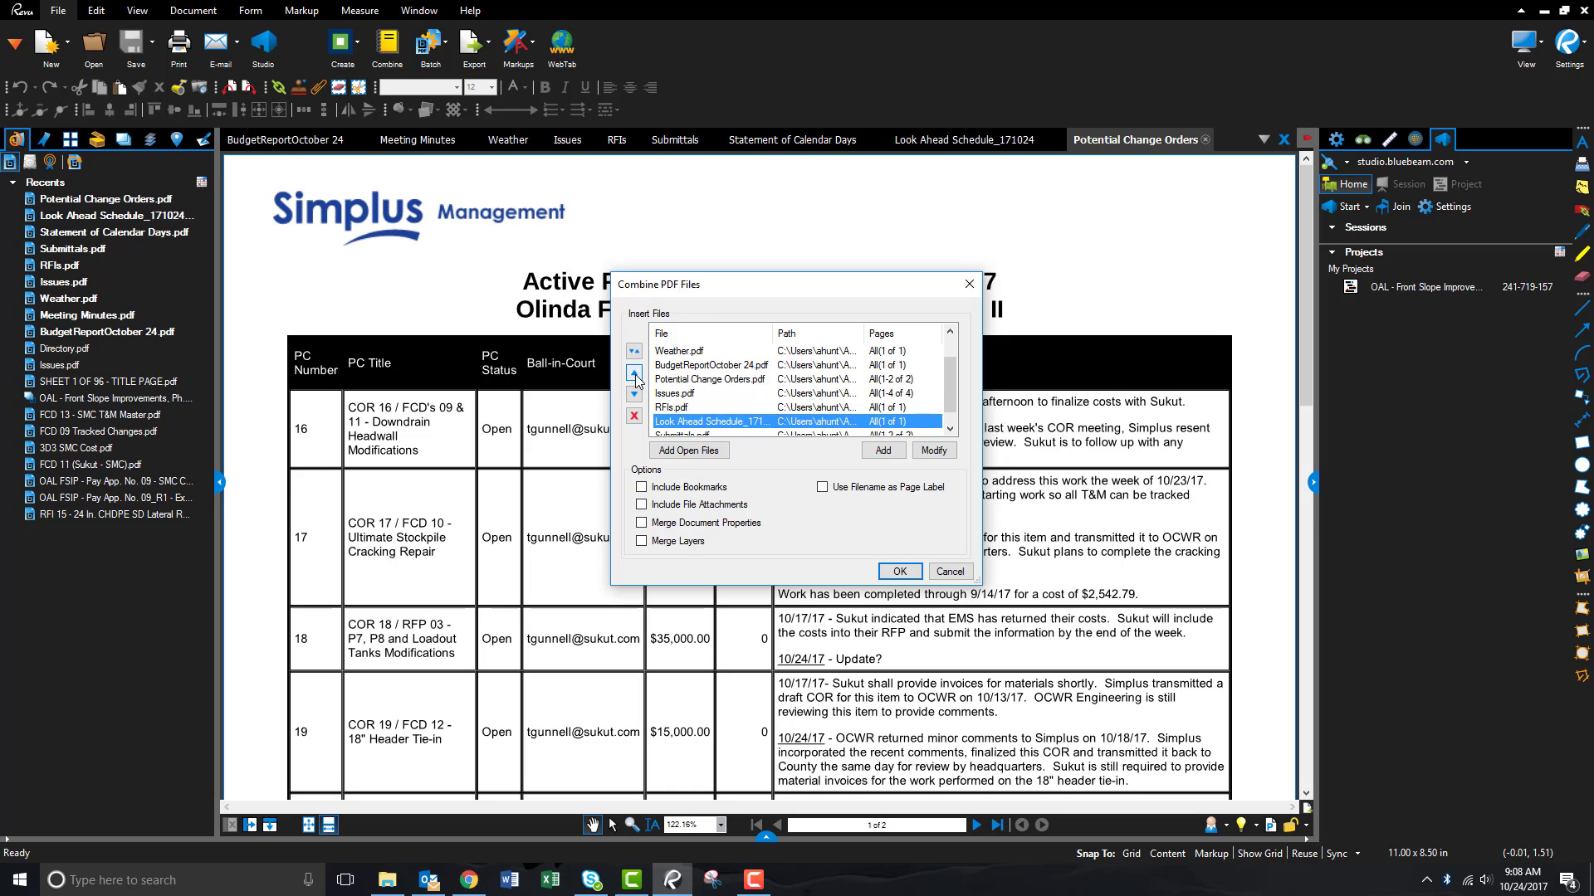
click(634, 375)
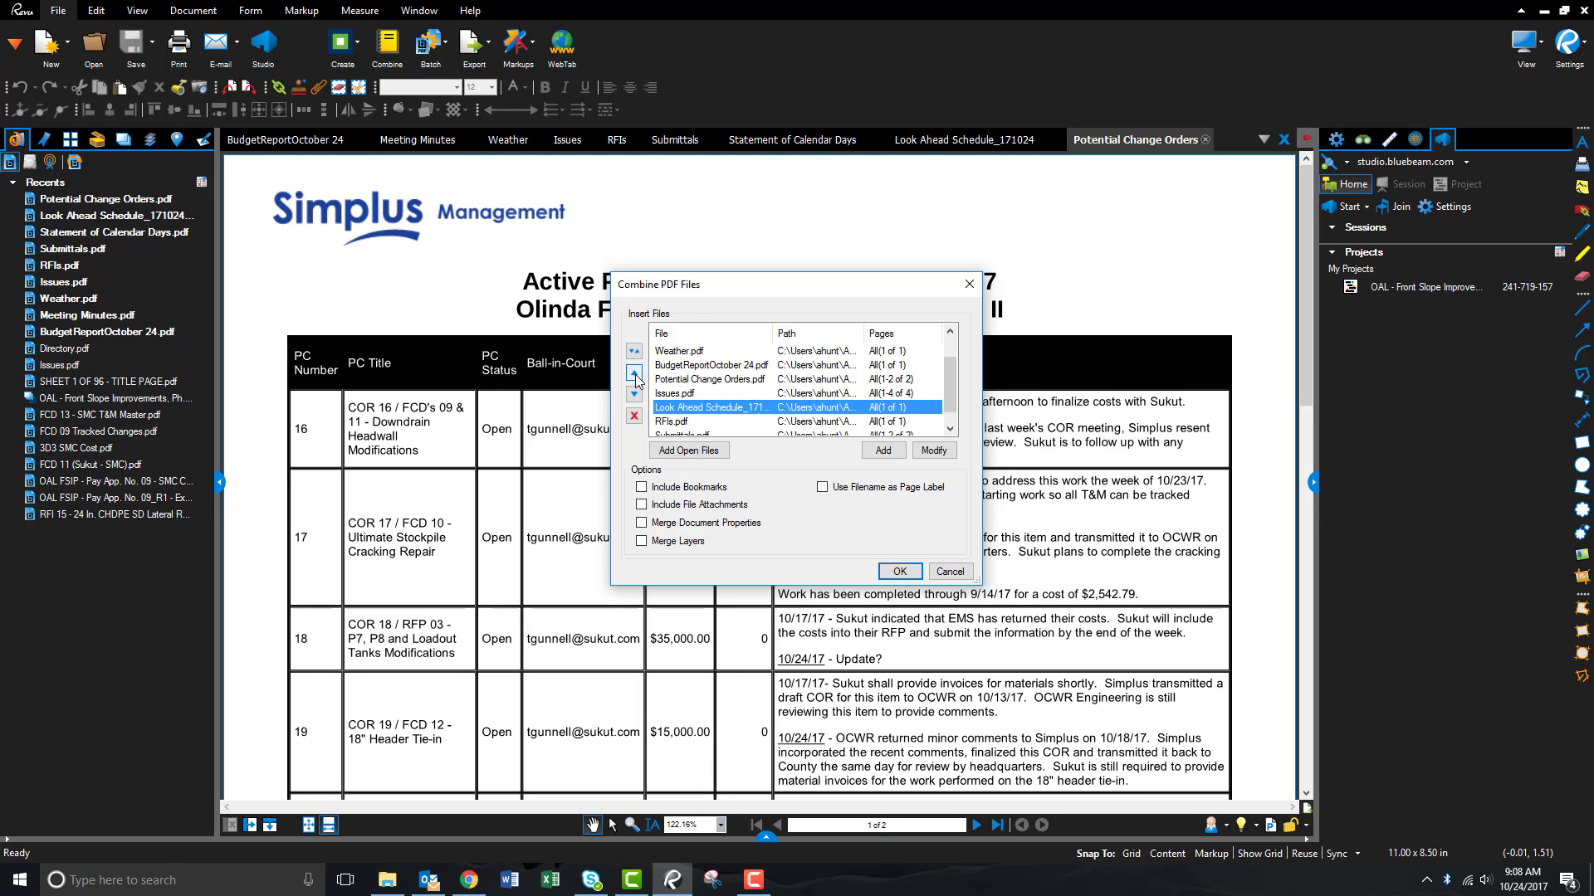
click(634, 375)
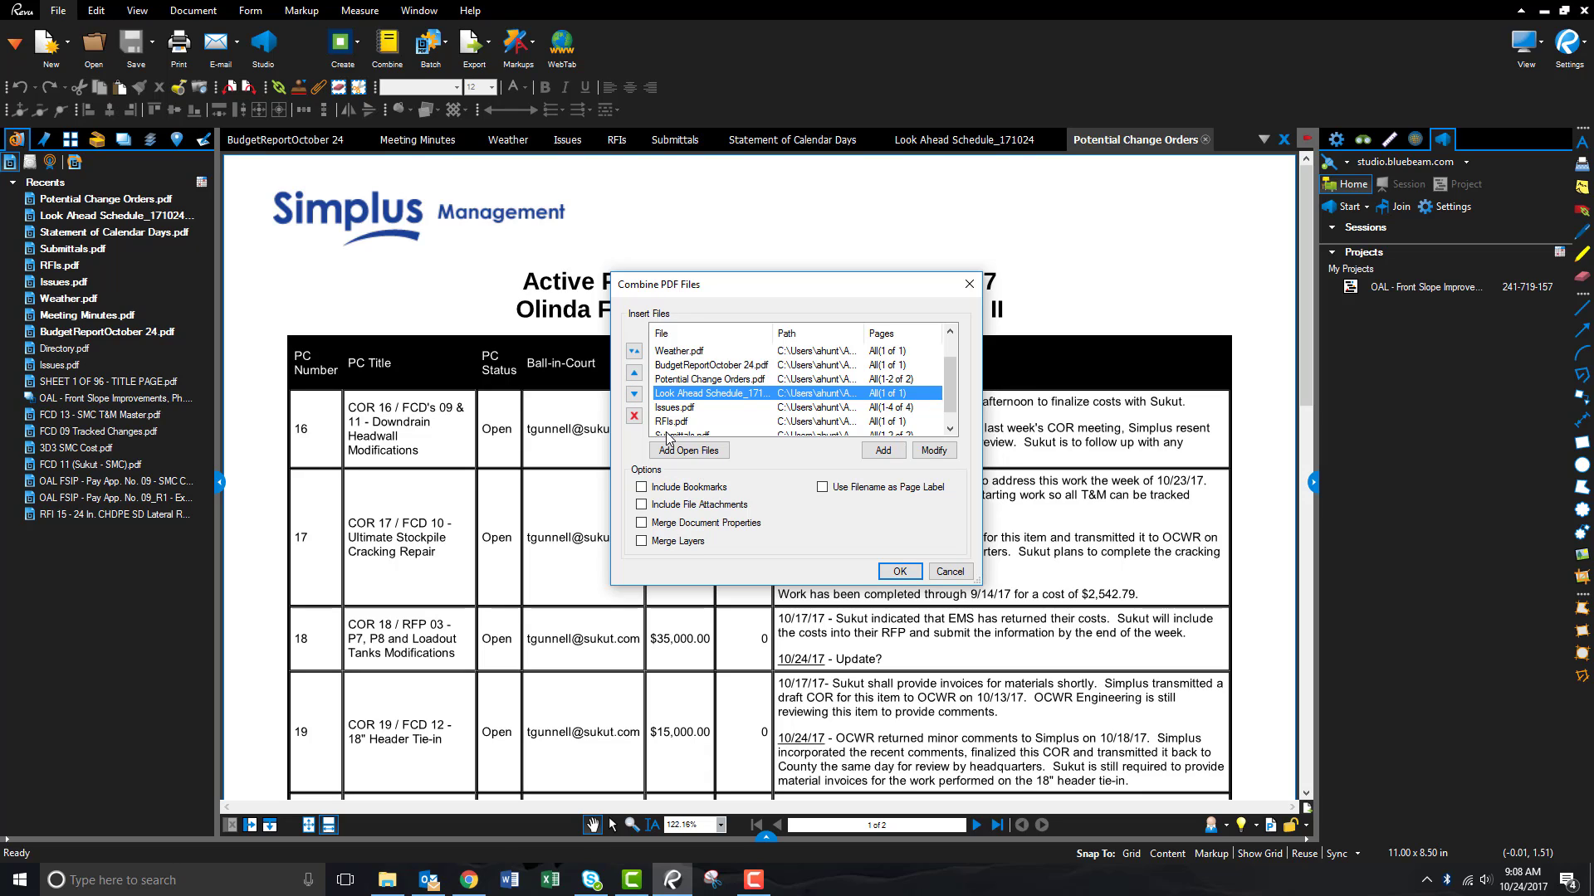
Place Submittals.pdf and RFIs.pdf, in that order, ahead of Issues.pdf in the file list.
click(667, 436)
click(633, 375)
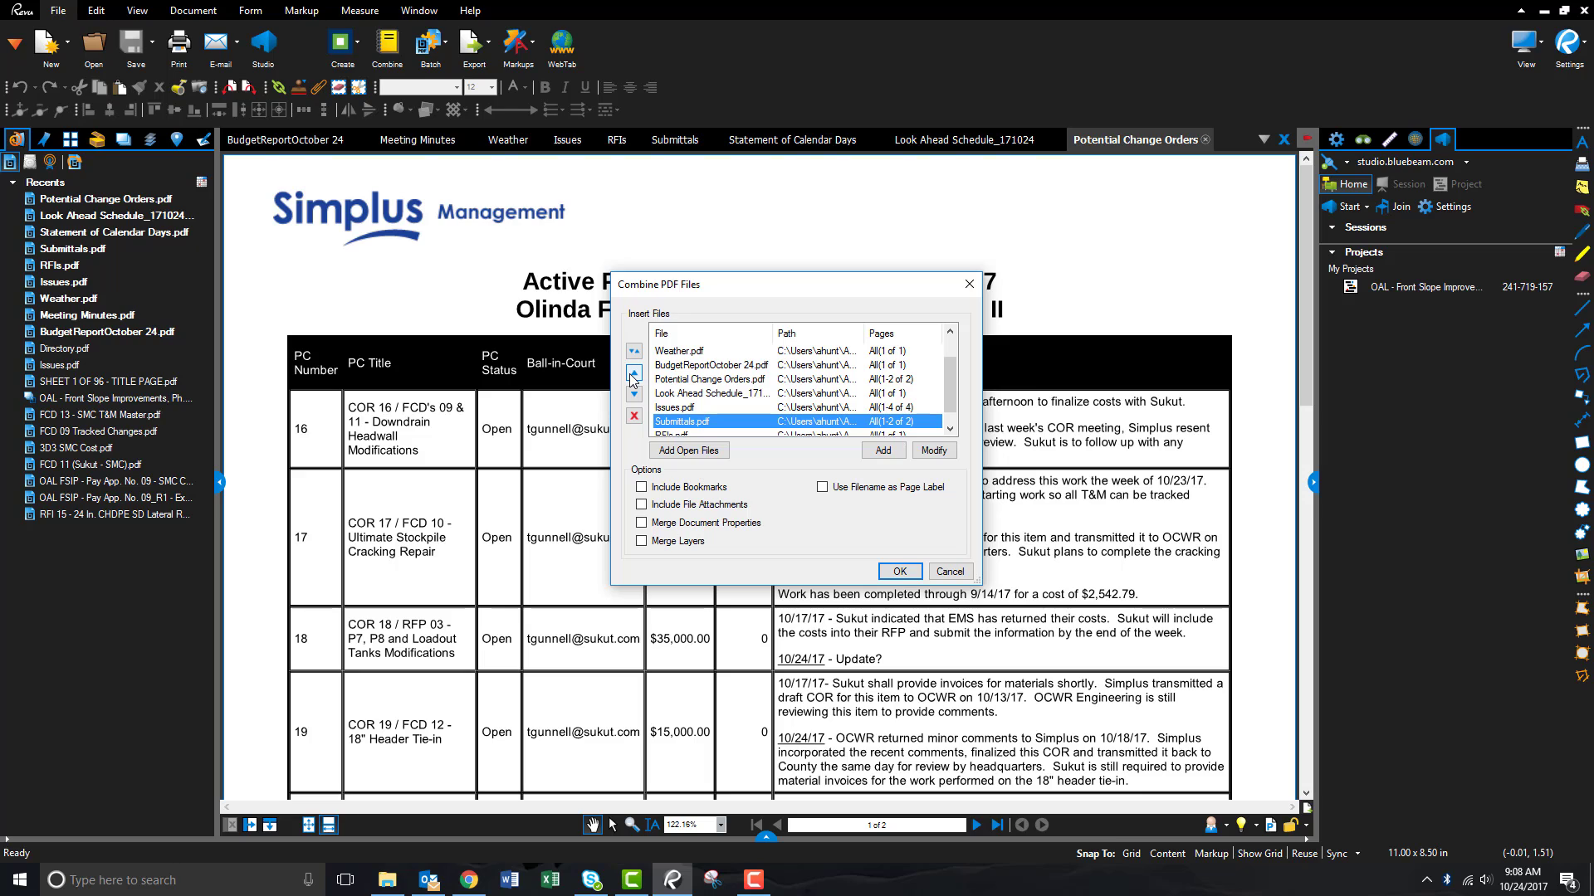
click(633, 375)
click(683, 434)
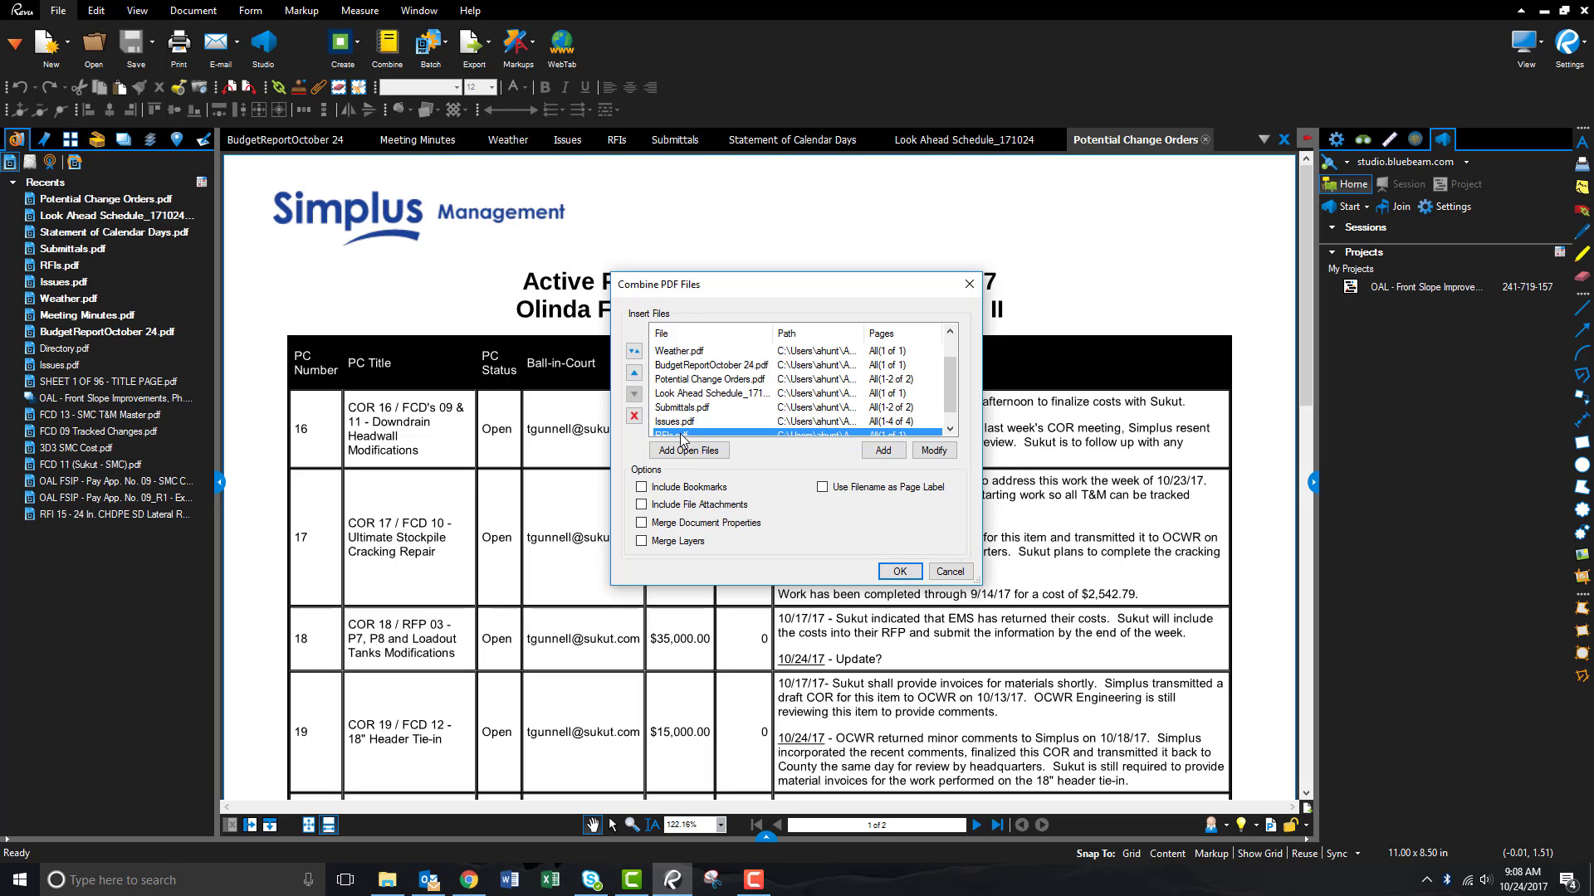
click(633, 375)
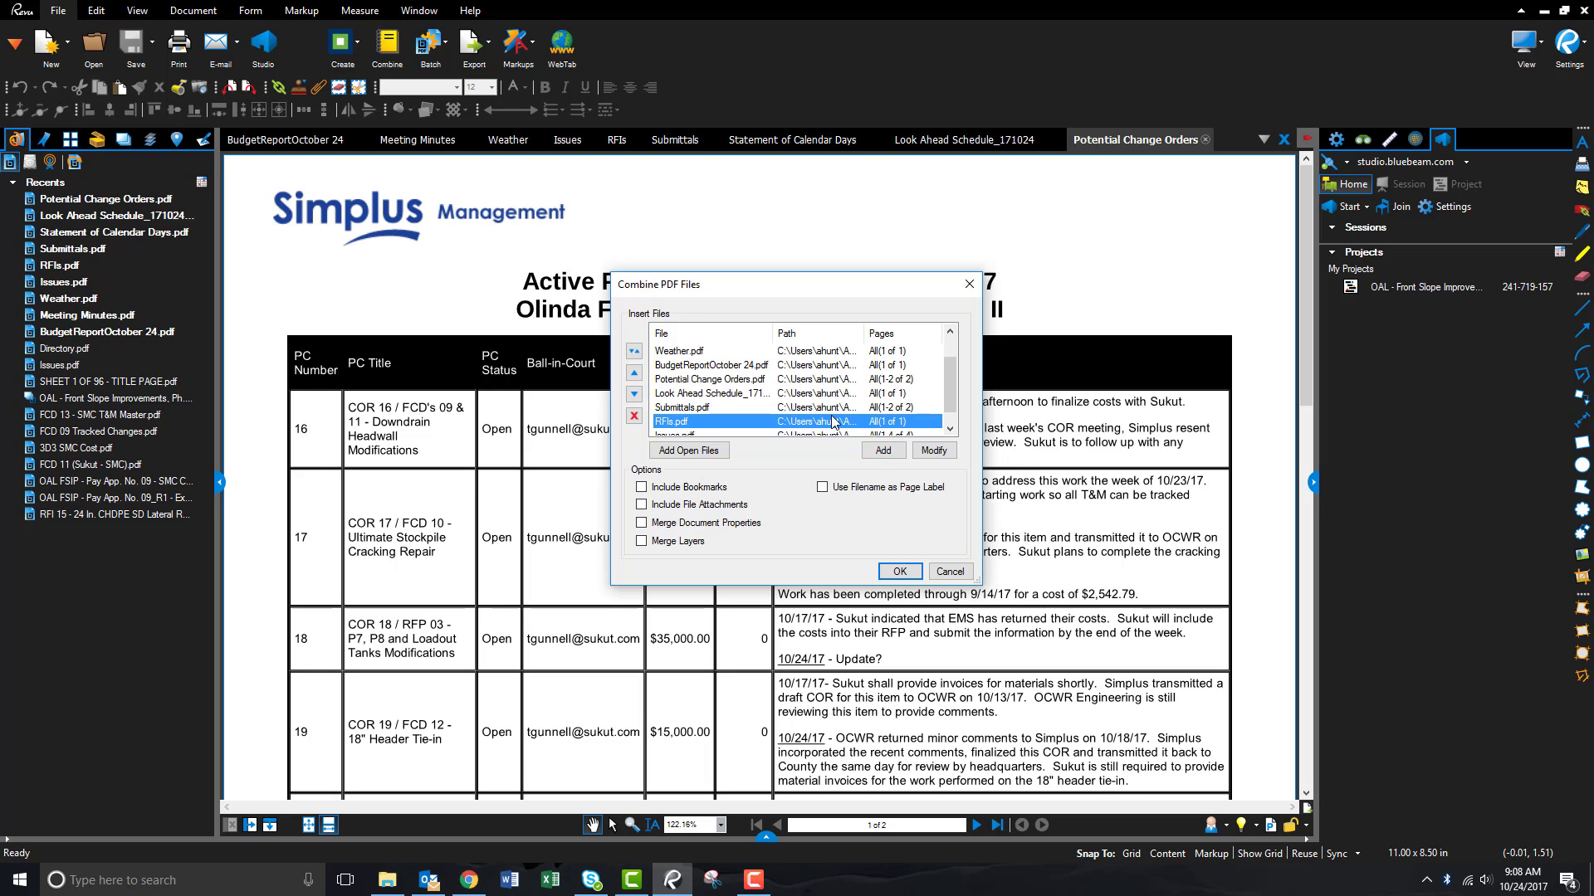
Check the file order, combine the PDFs, and show the page thumbnails of the combined document beside its agenda.
scroll(952, 389, down, 1)
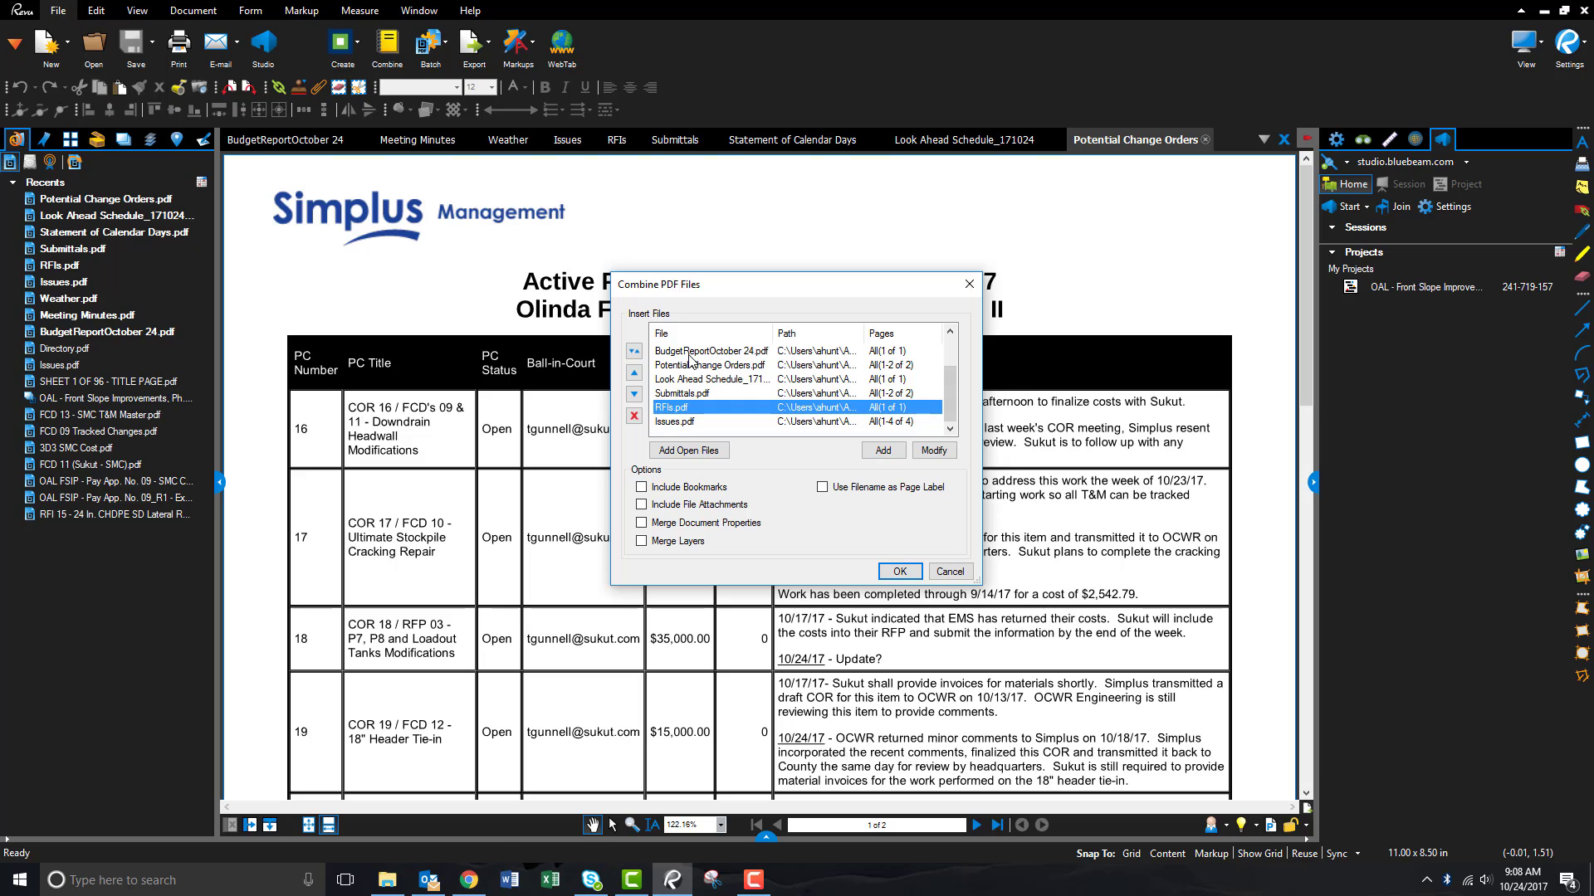
scroll(953, 390, up, 1)
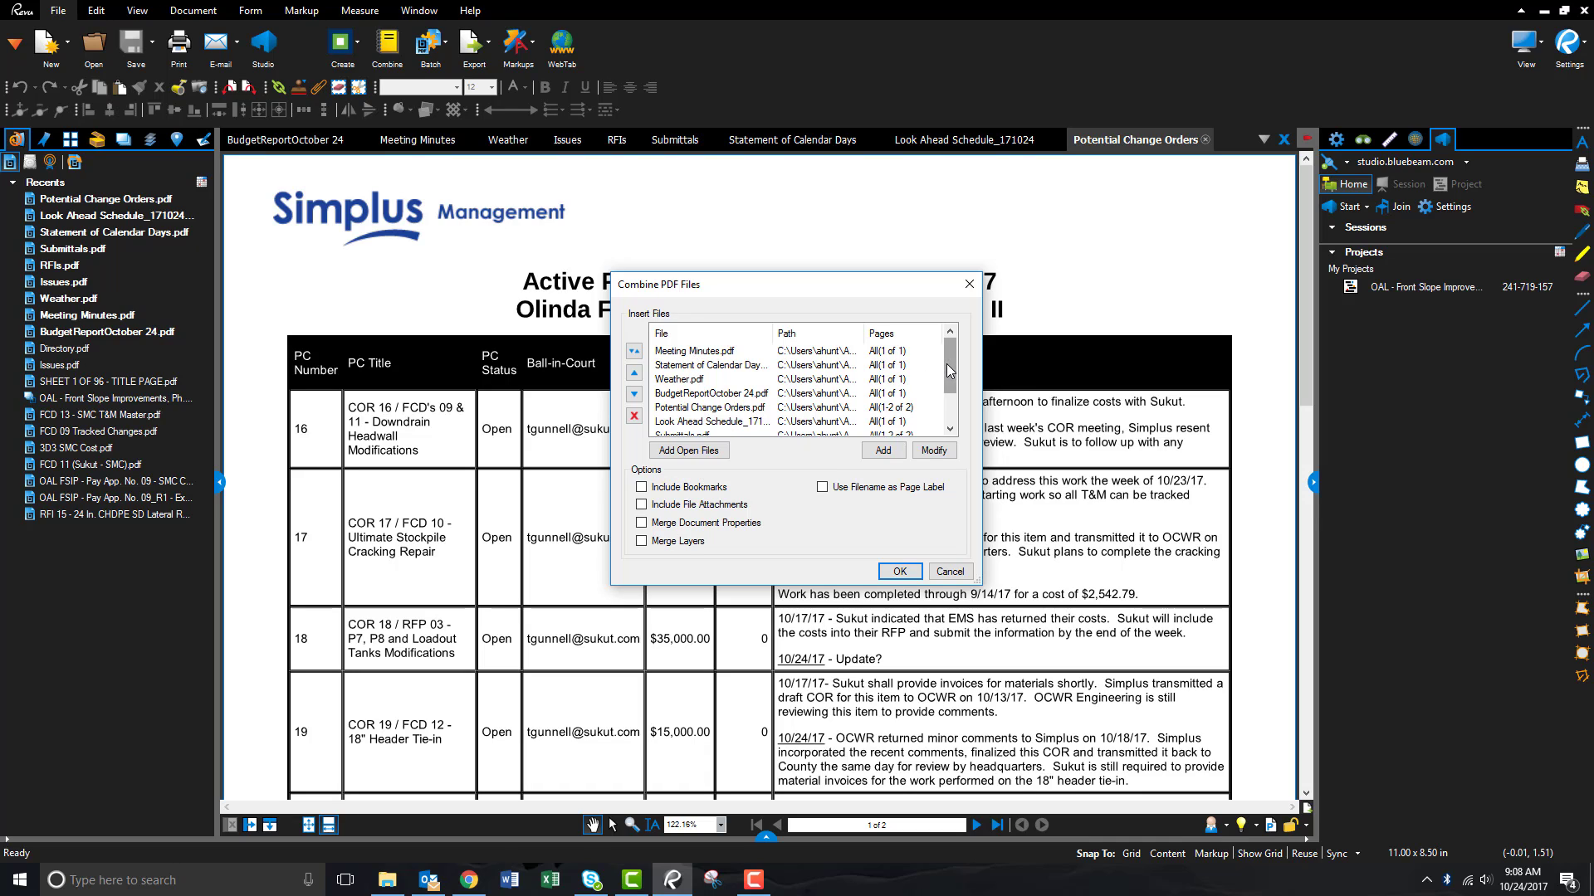
scroll(950, 374, down, 1)
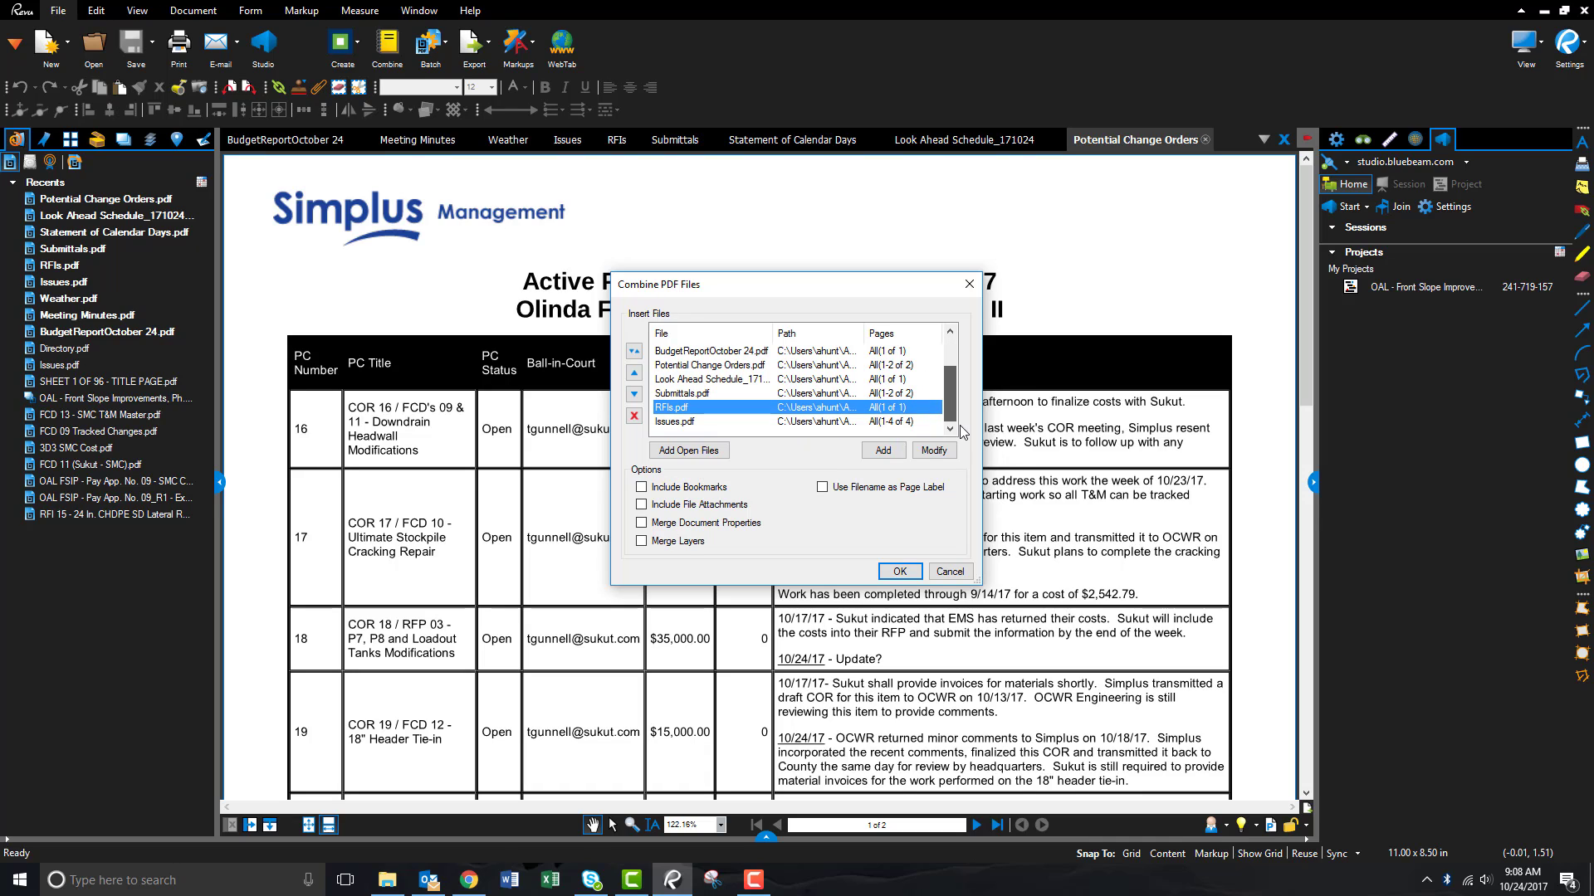
click(899, 572)
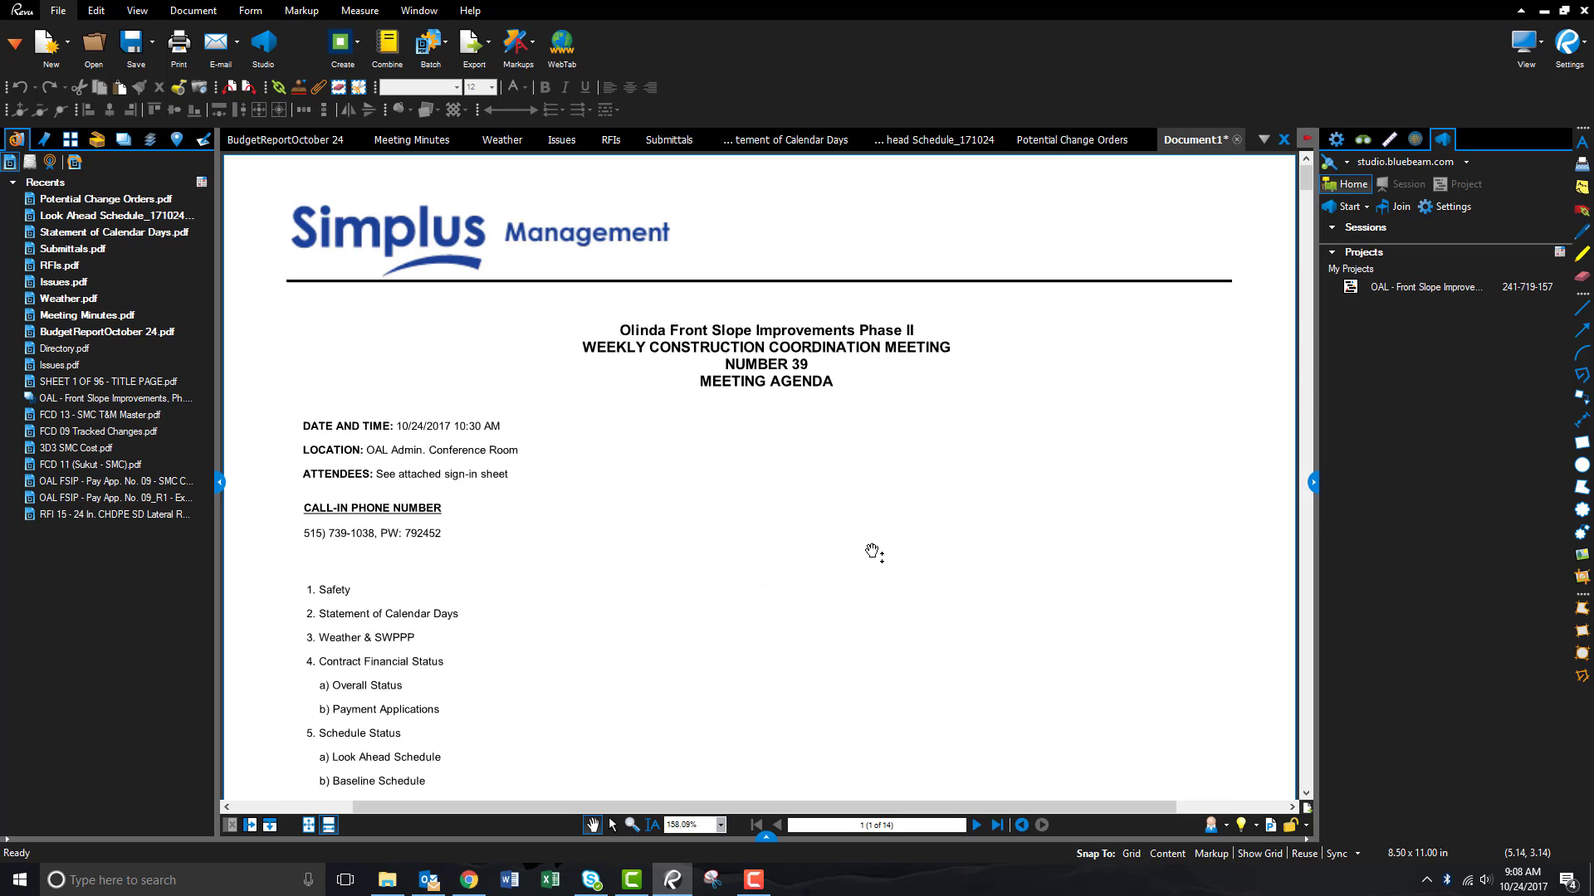
click(72, 141)
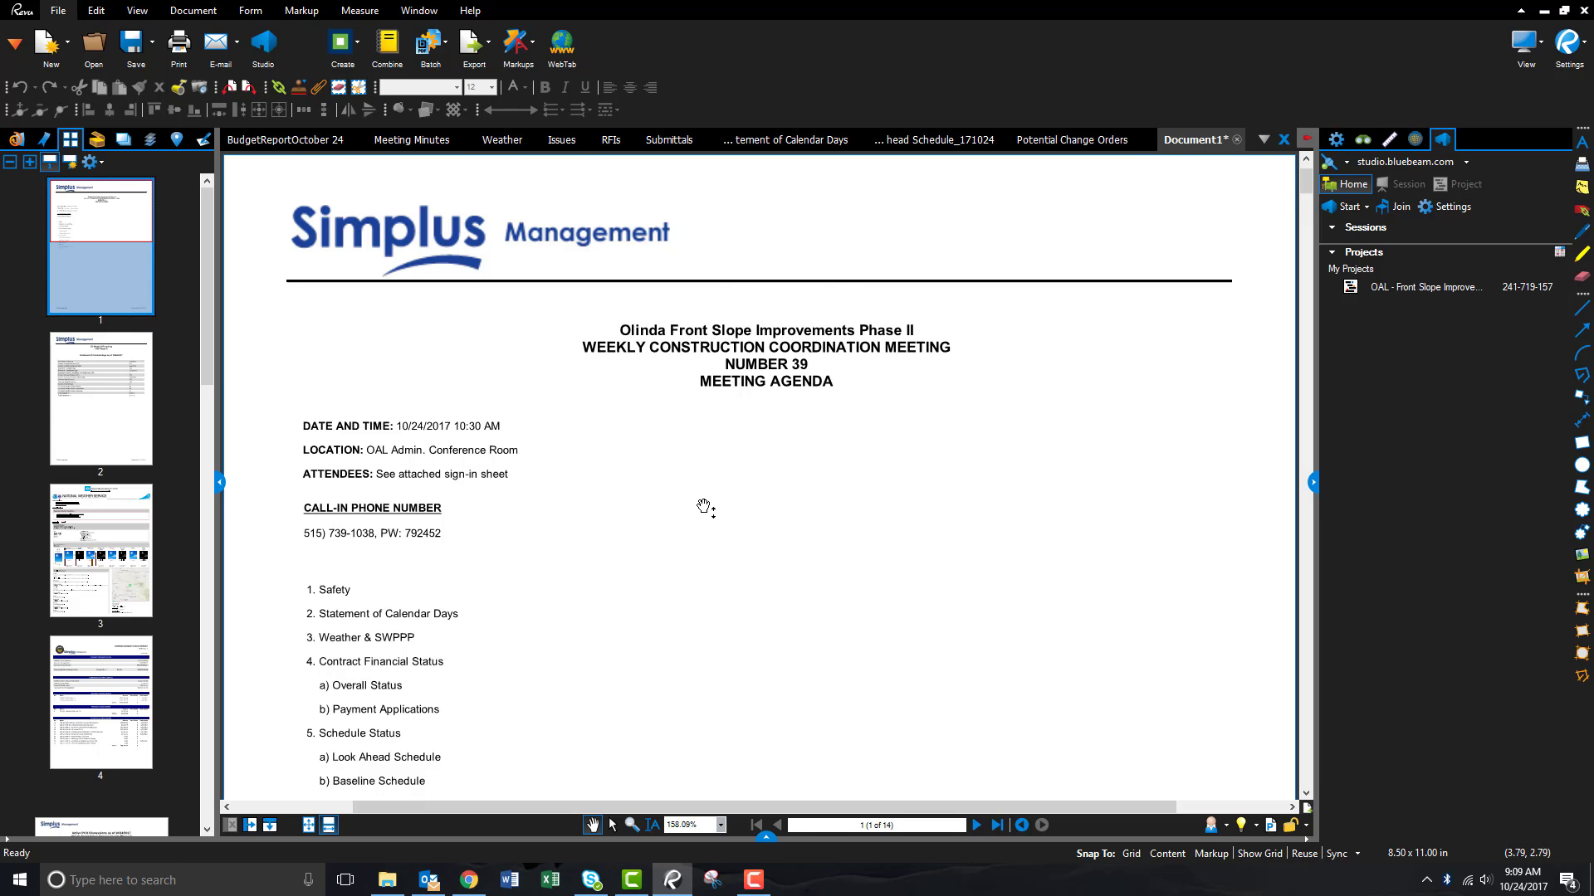
scroll(704, 506, down, 3)
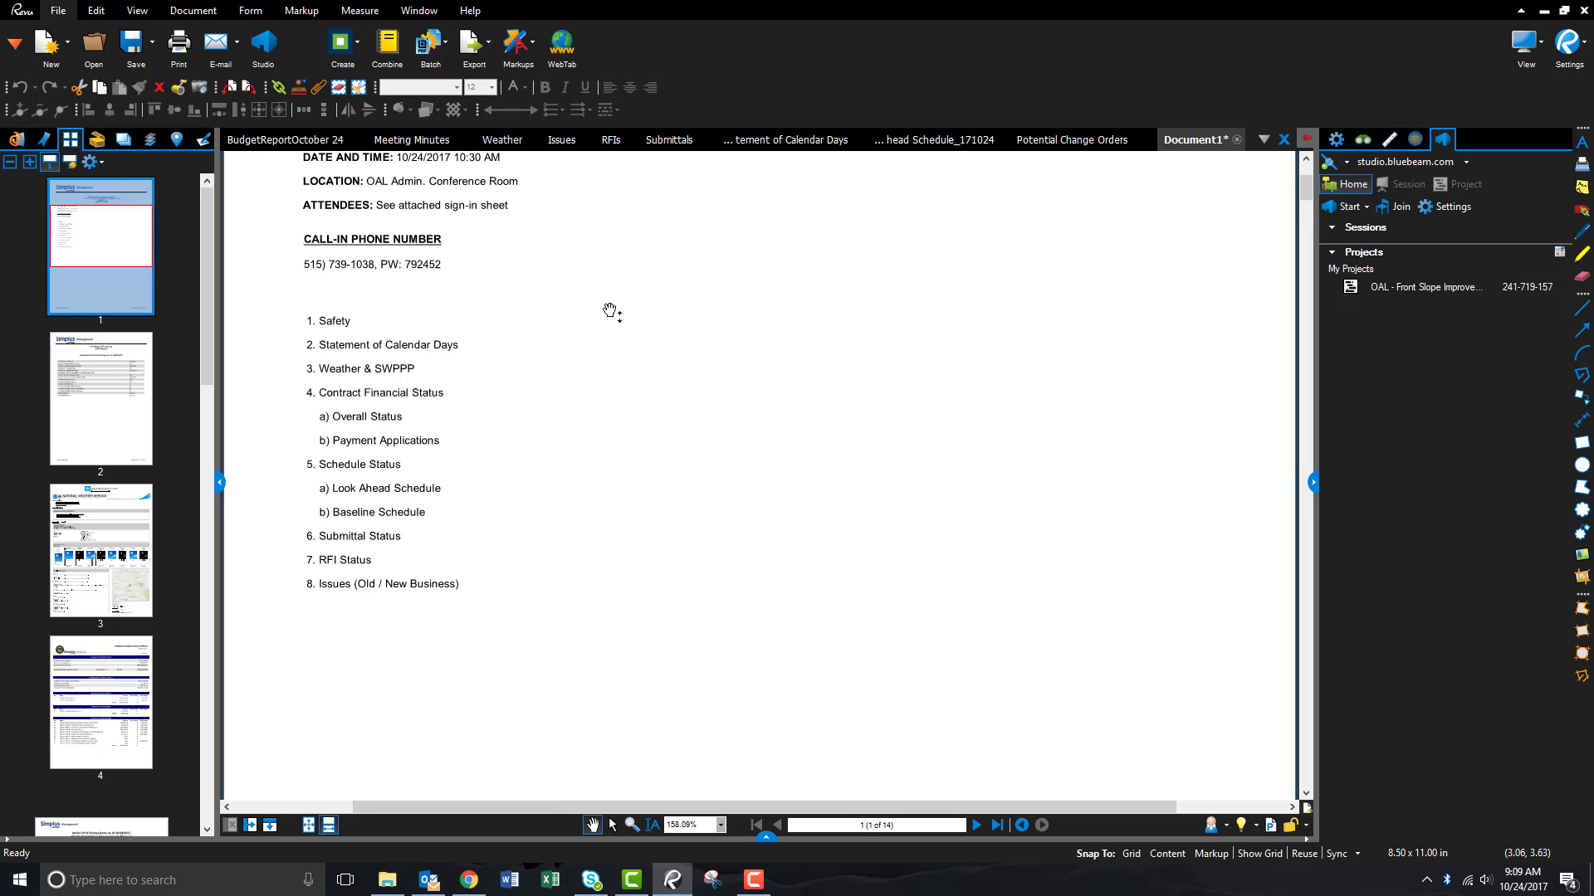
Save the combined PDF to disk as Weekly Agenda 39 in the Weekly Meeting 39 folder.
click(153, 41)
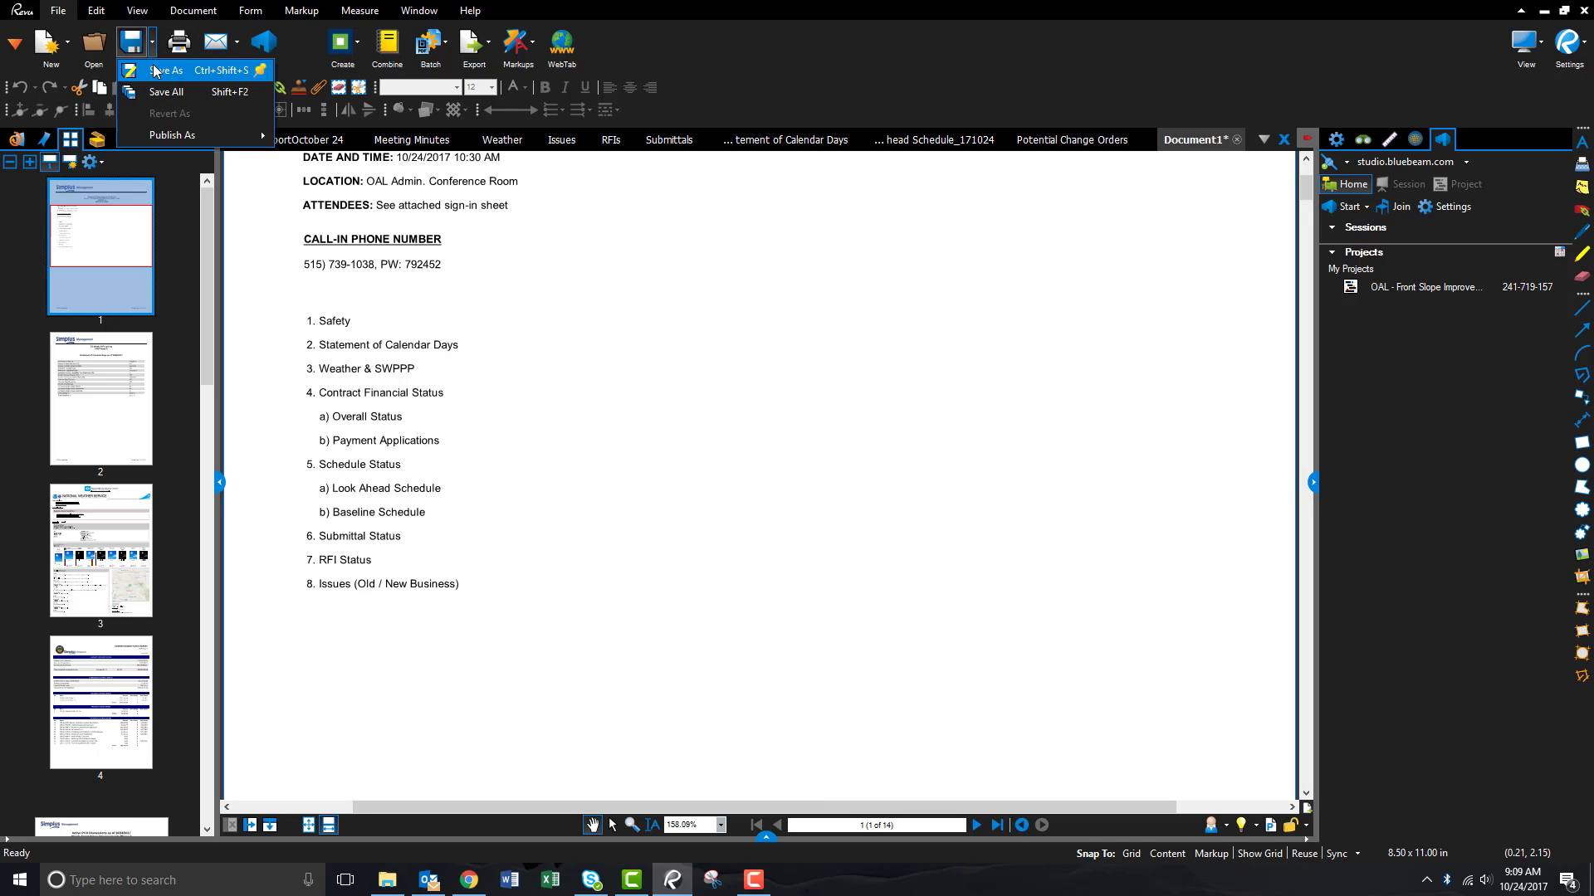
click(154, 72)
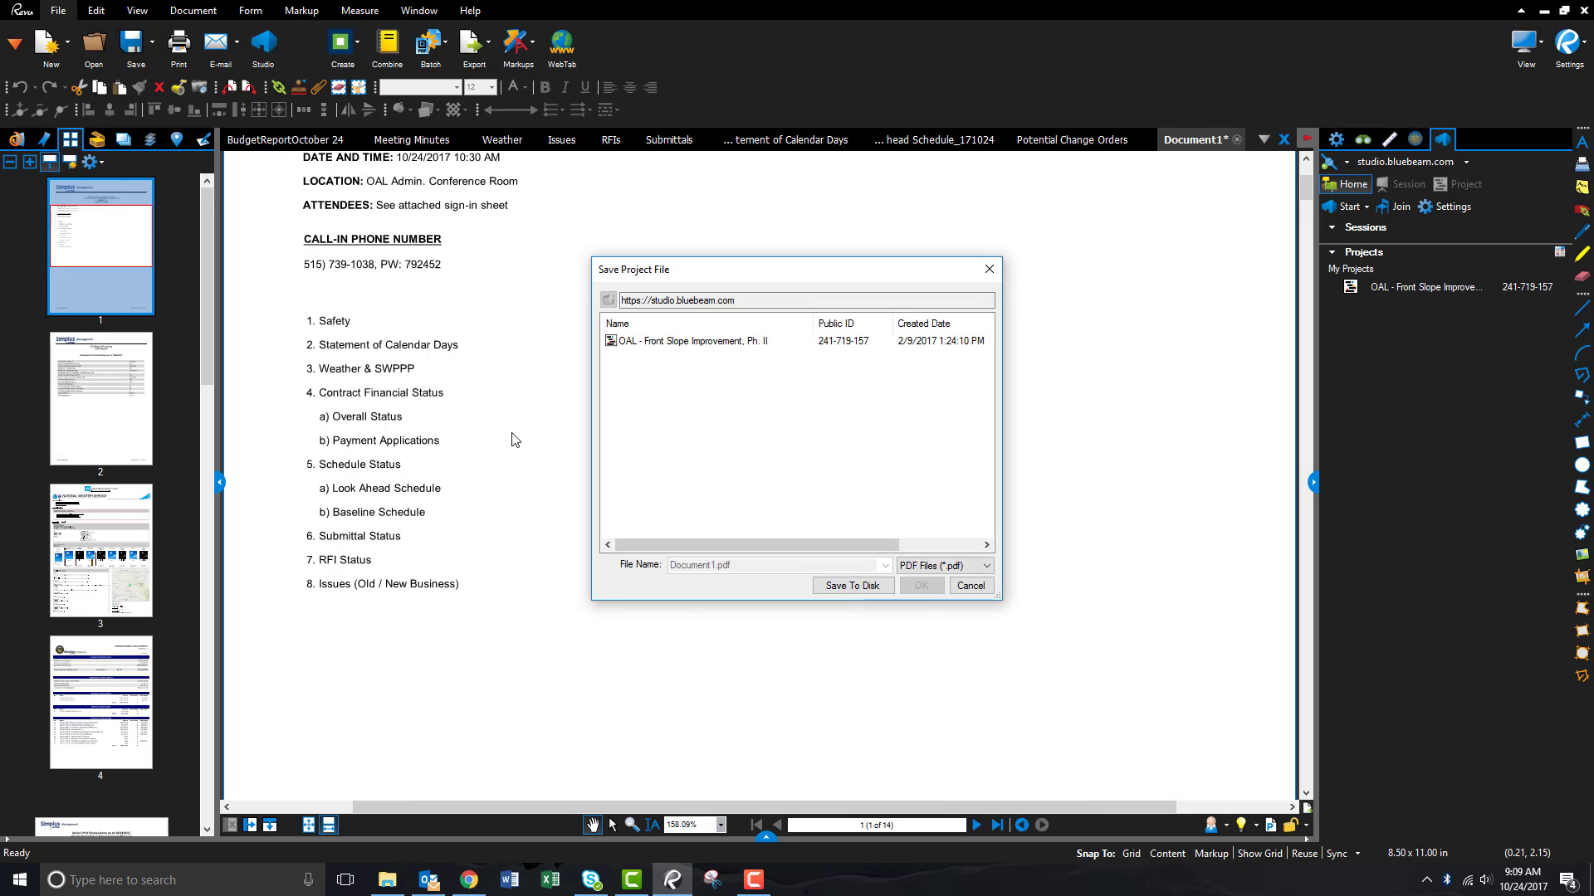
click(838, 586)
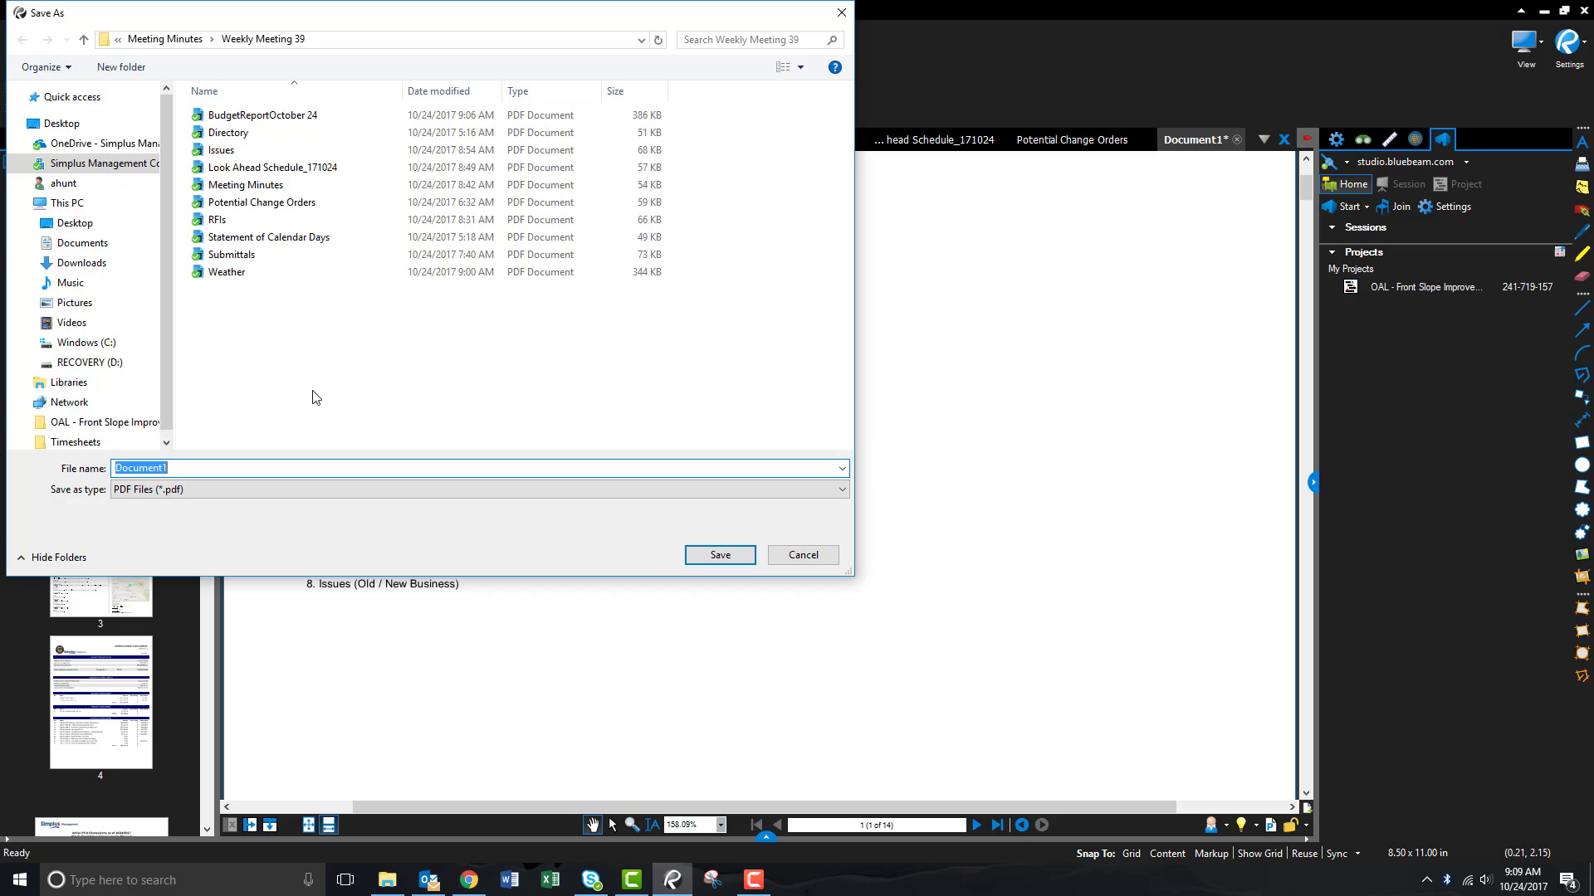
text(Weekly Agenda 39)
click(723, 555)
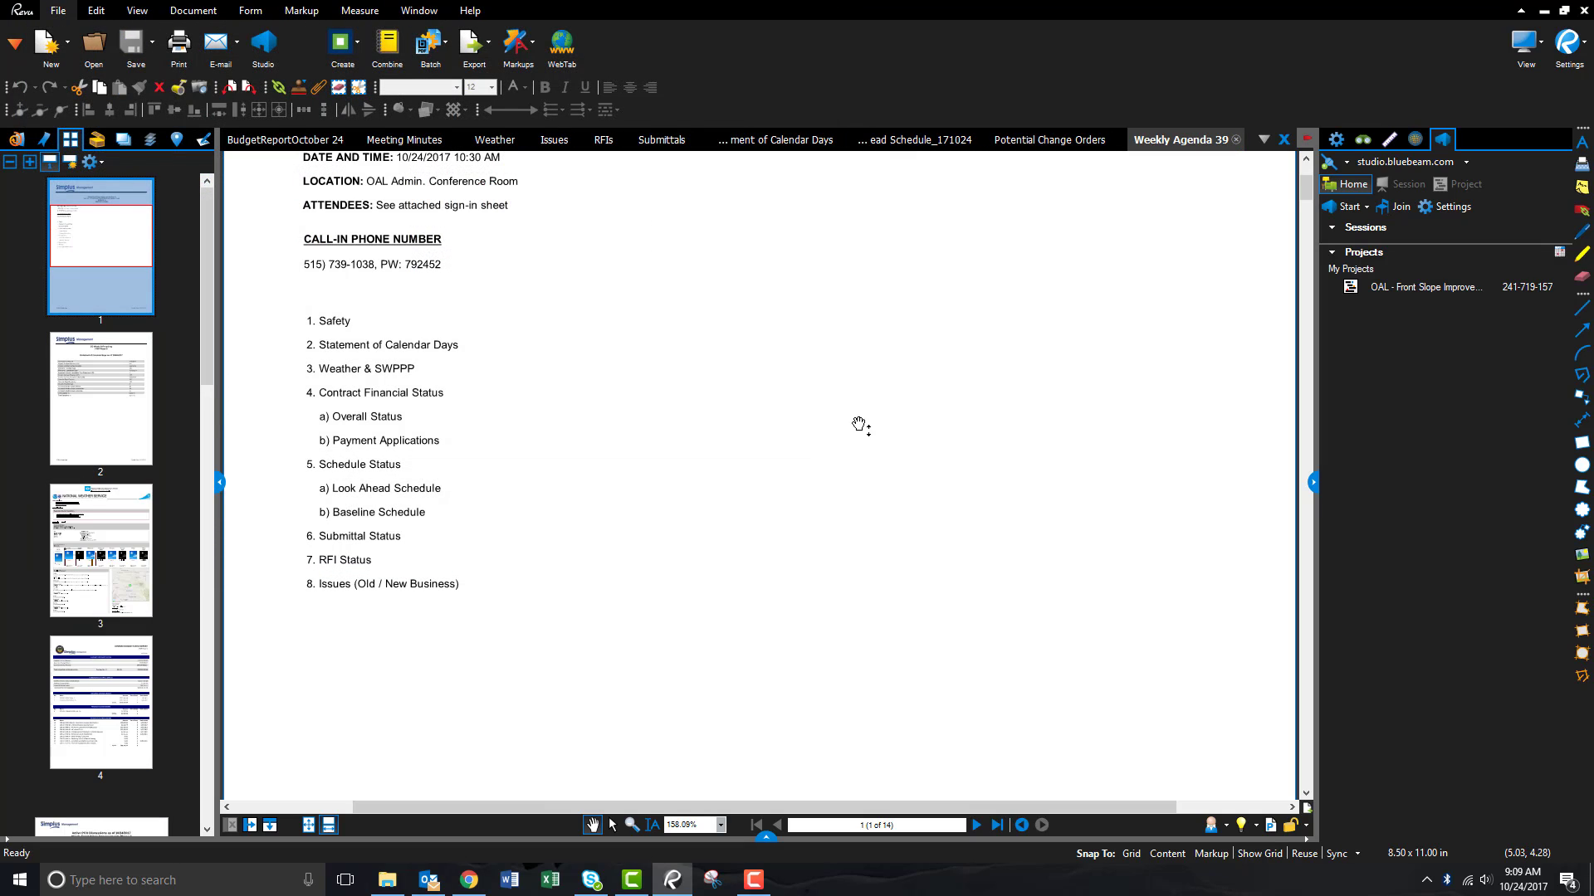
Switch to the SharePoint site in Chrome and open the Weekly Coordination Meeting No. 39 meeting minutes item for editing.
click(469, 879)
mouse_move(855, 218)
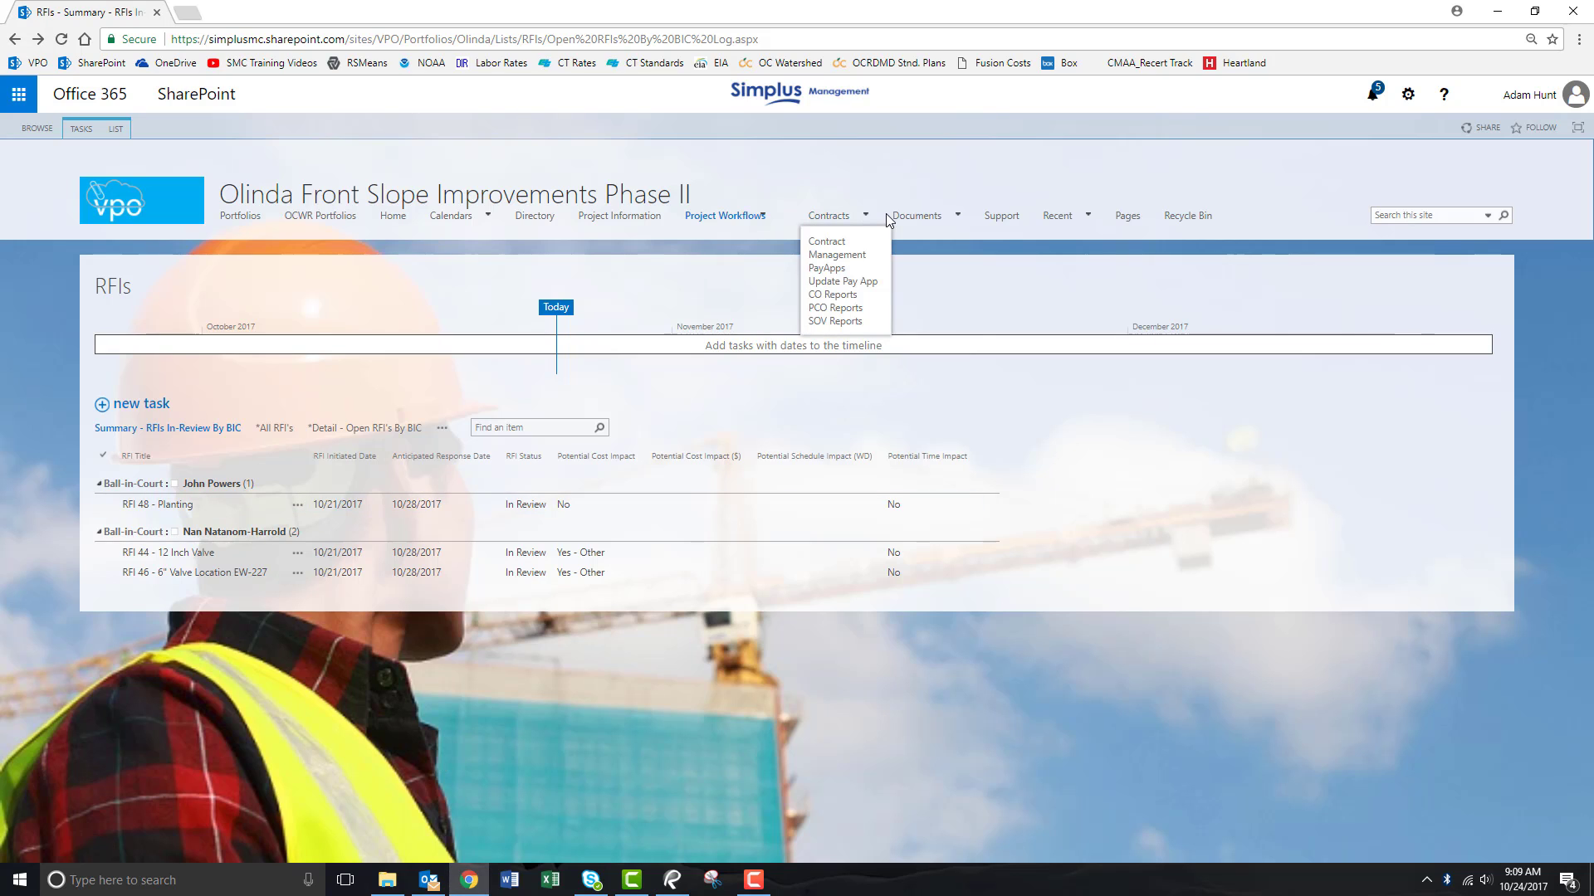
mouse_move(920, 217)
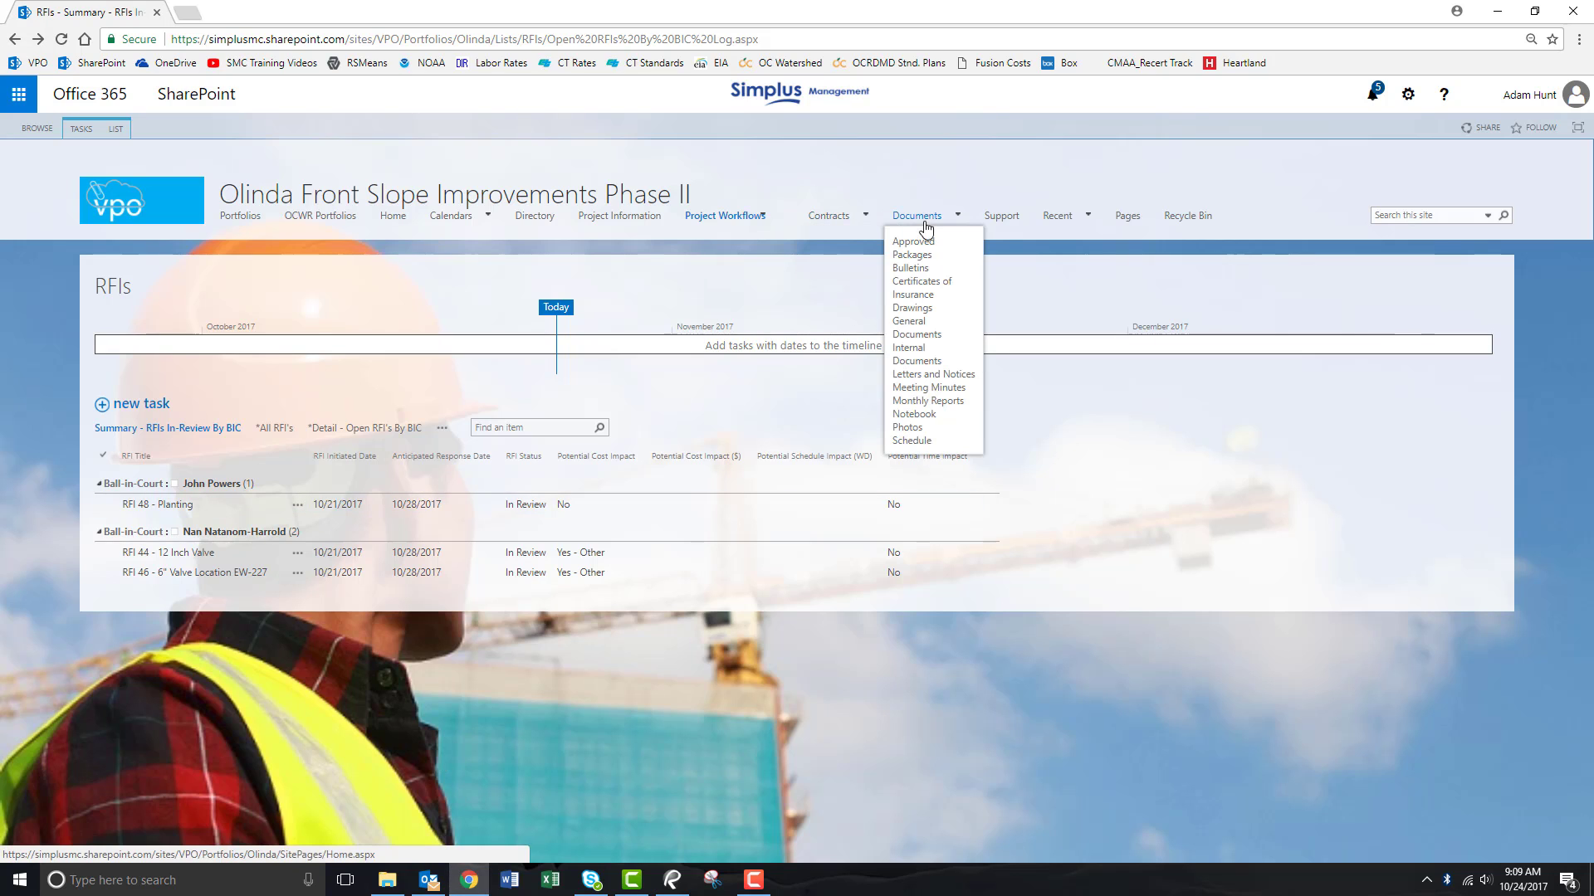
click(948, 390)
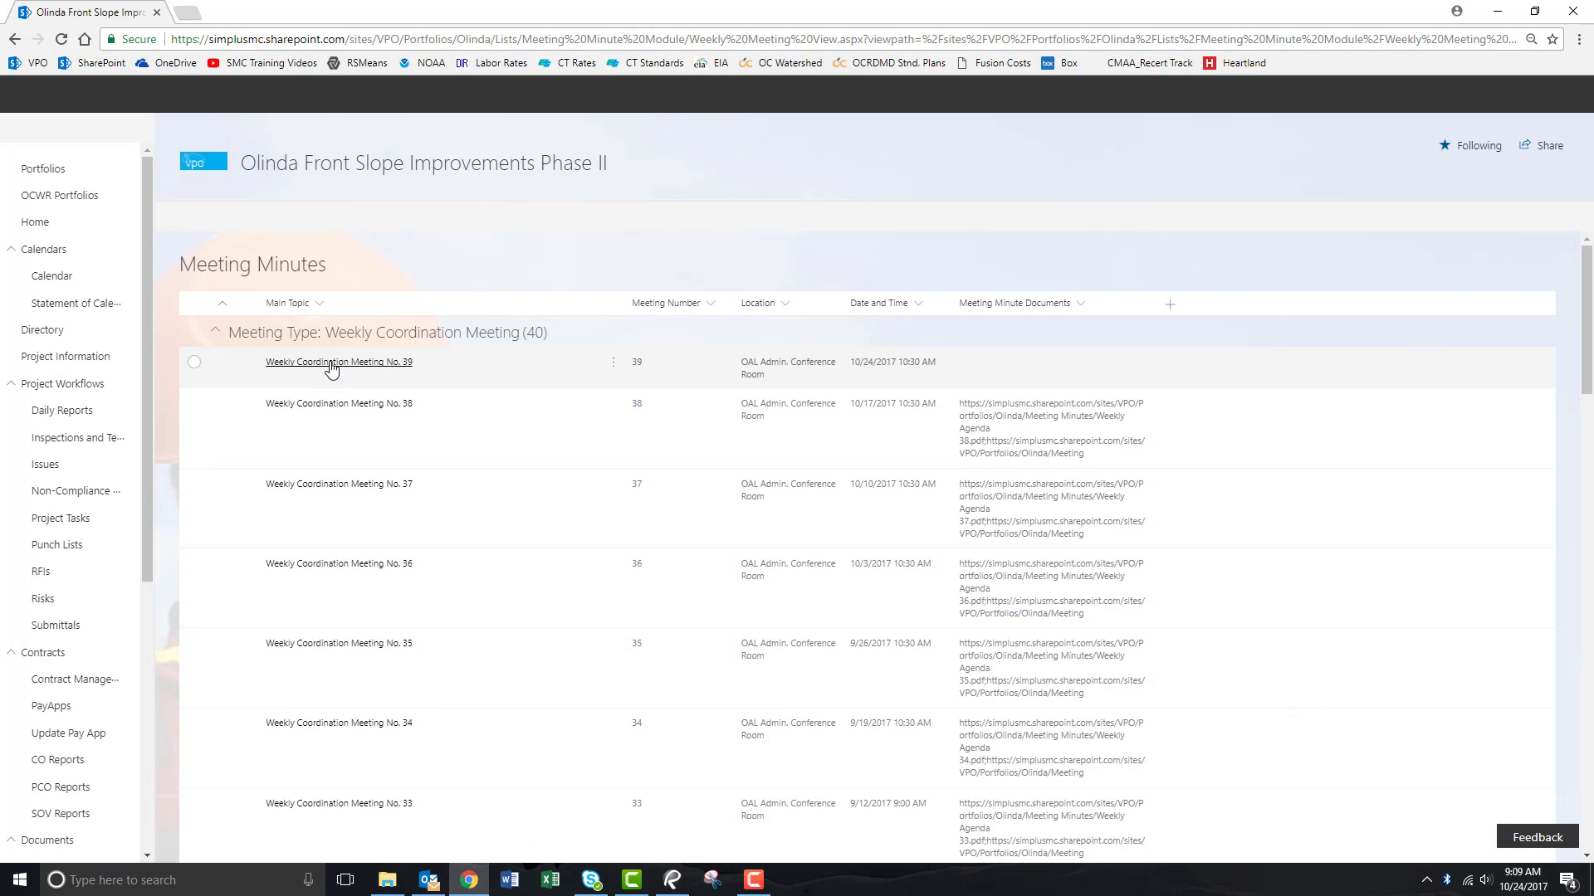
click(331, 363)
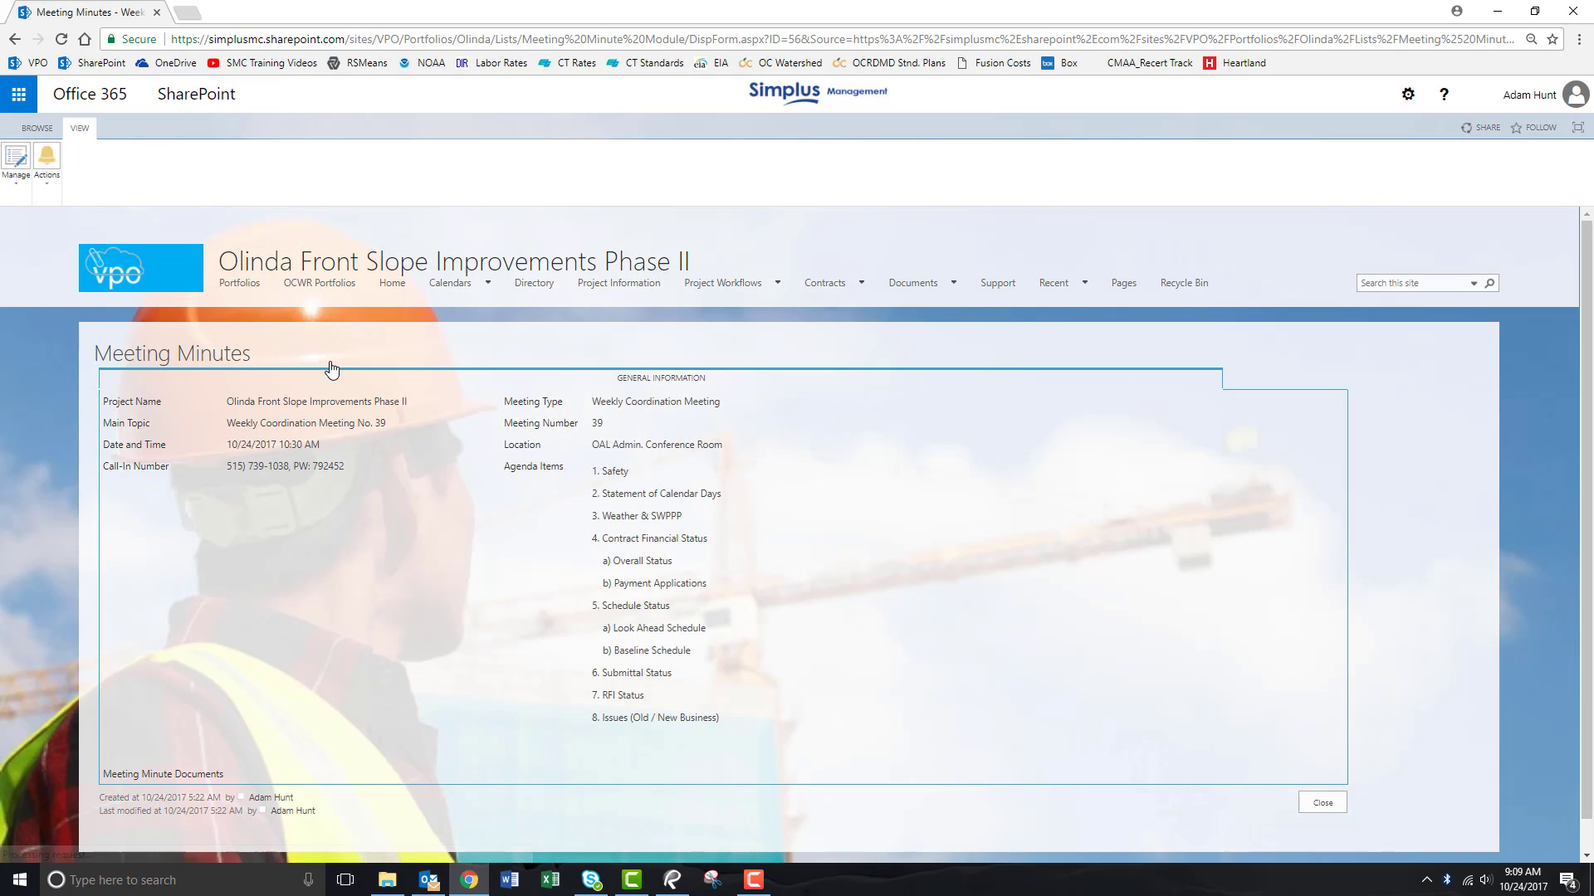
click(16, 183)
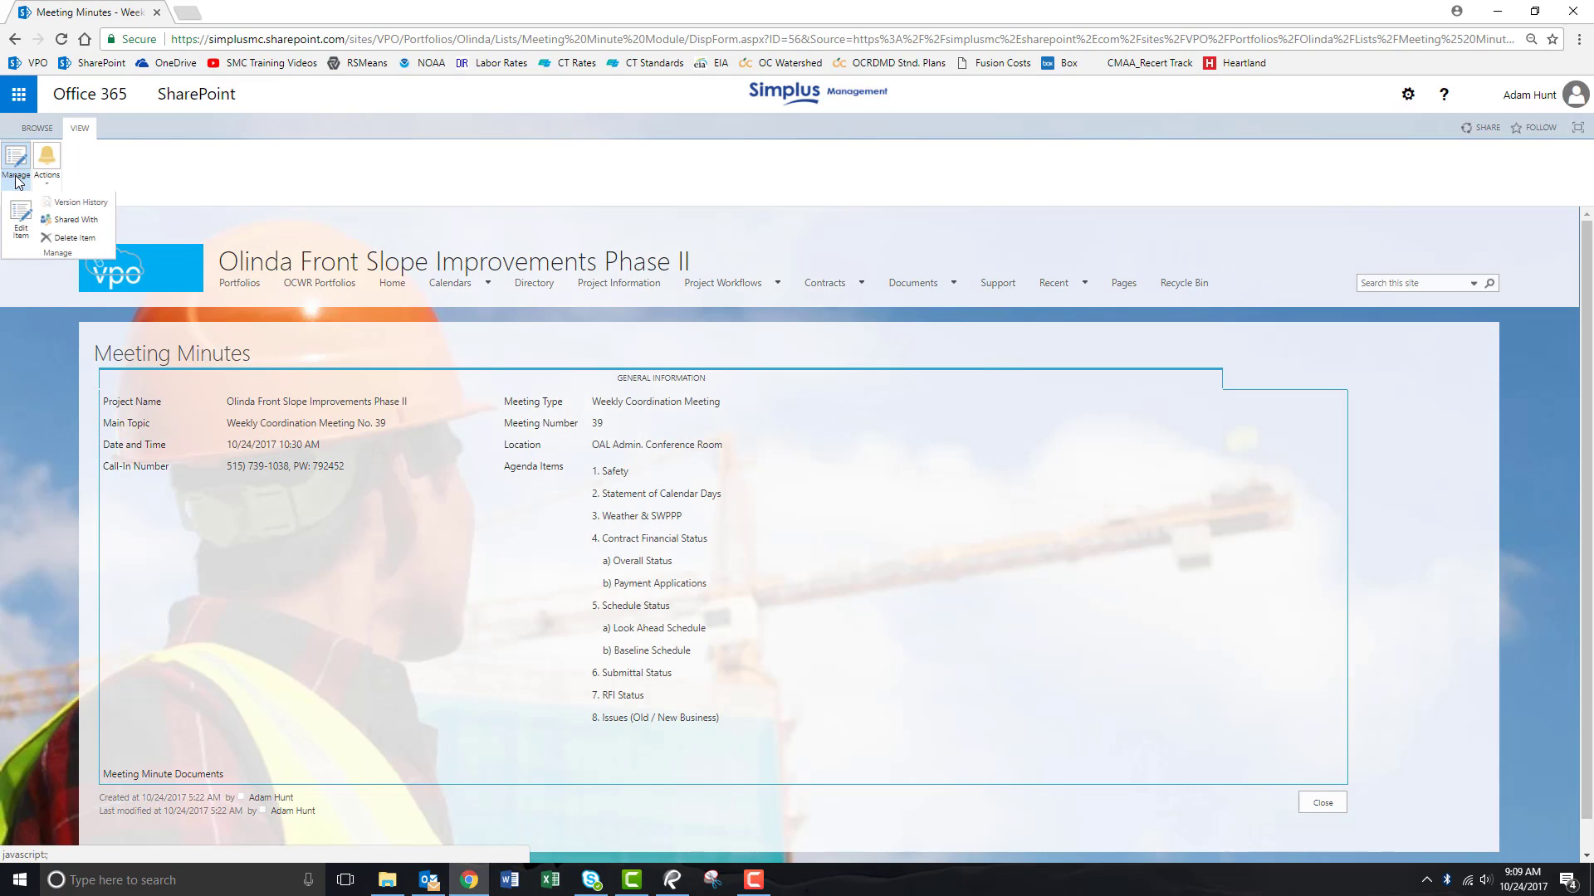
click(22, 221)
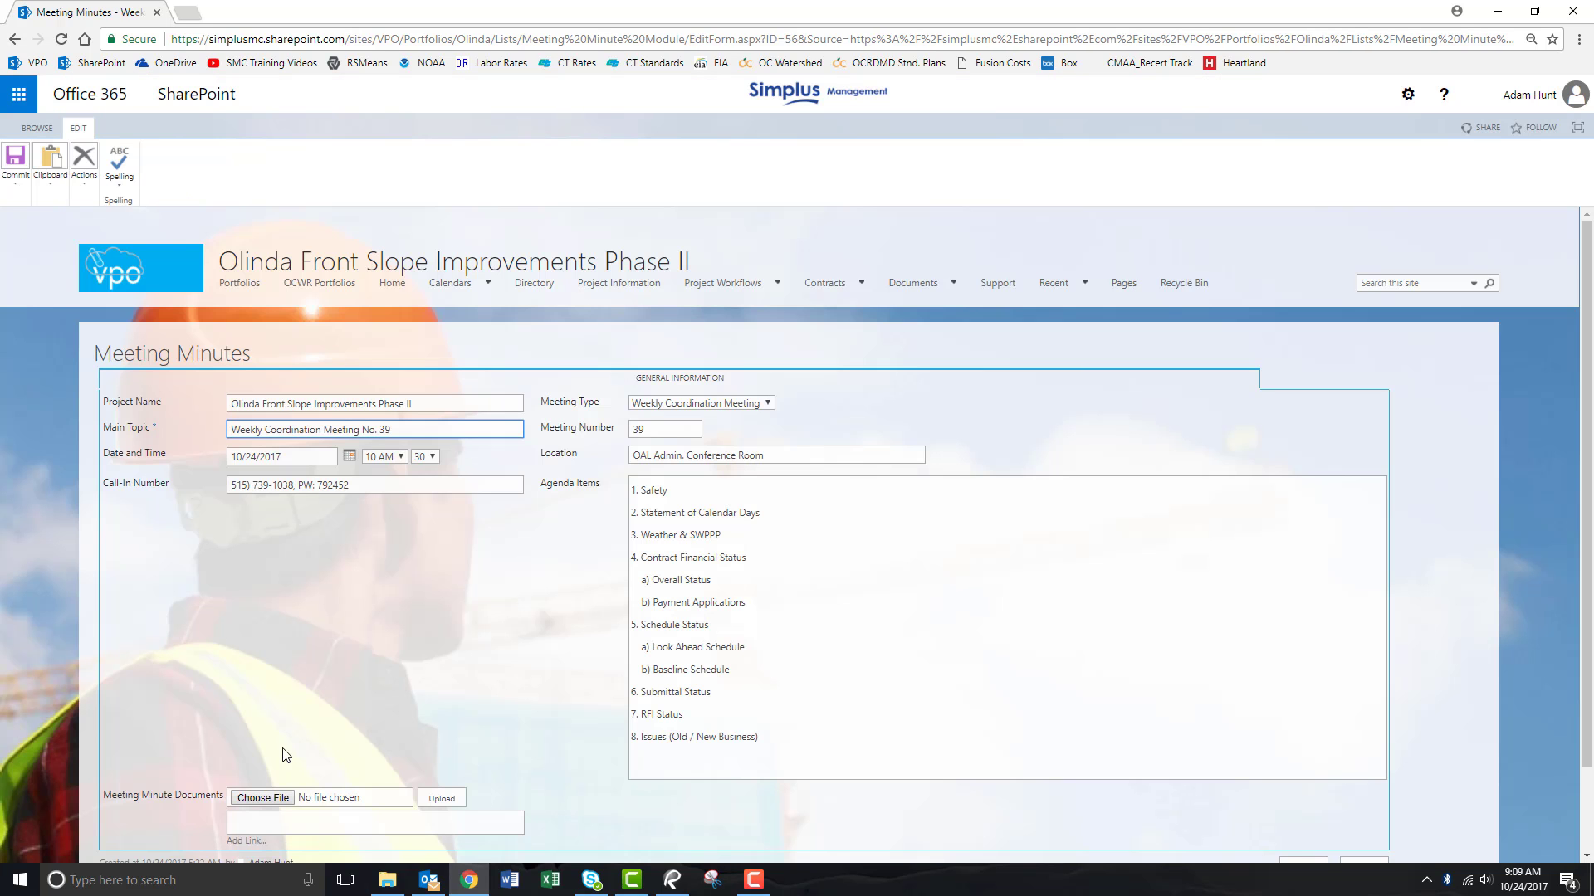
Upload Weekly Agenda 39 from the Weekly Meeting 39 folder as a meeting minute document and save the item.
scroll(282, 683, down, 1)
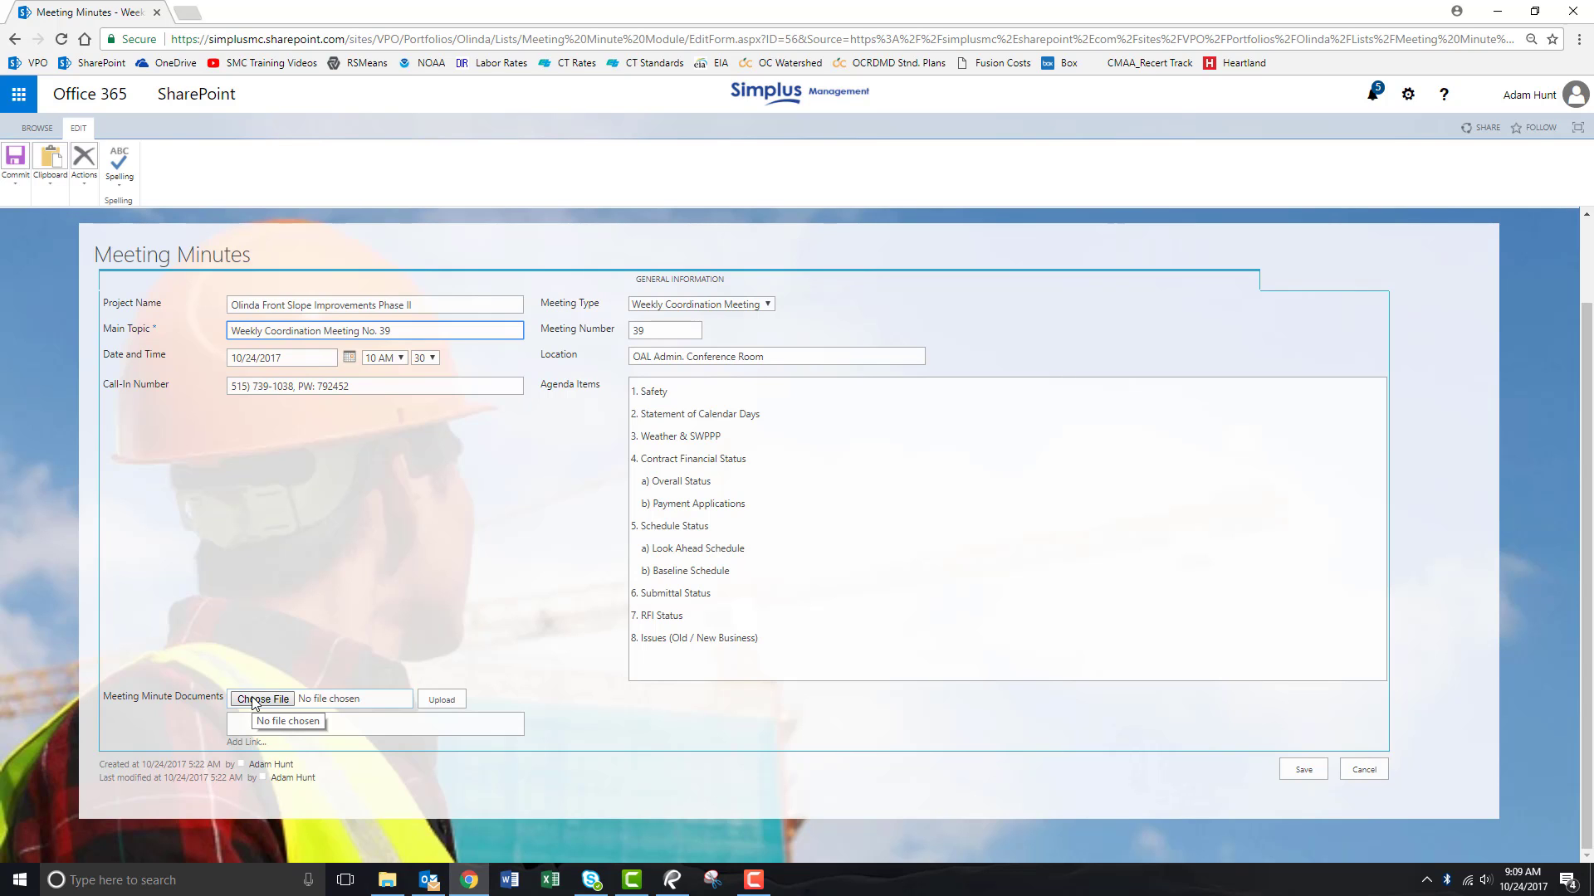
click(257, 699)
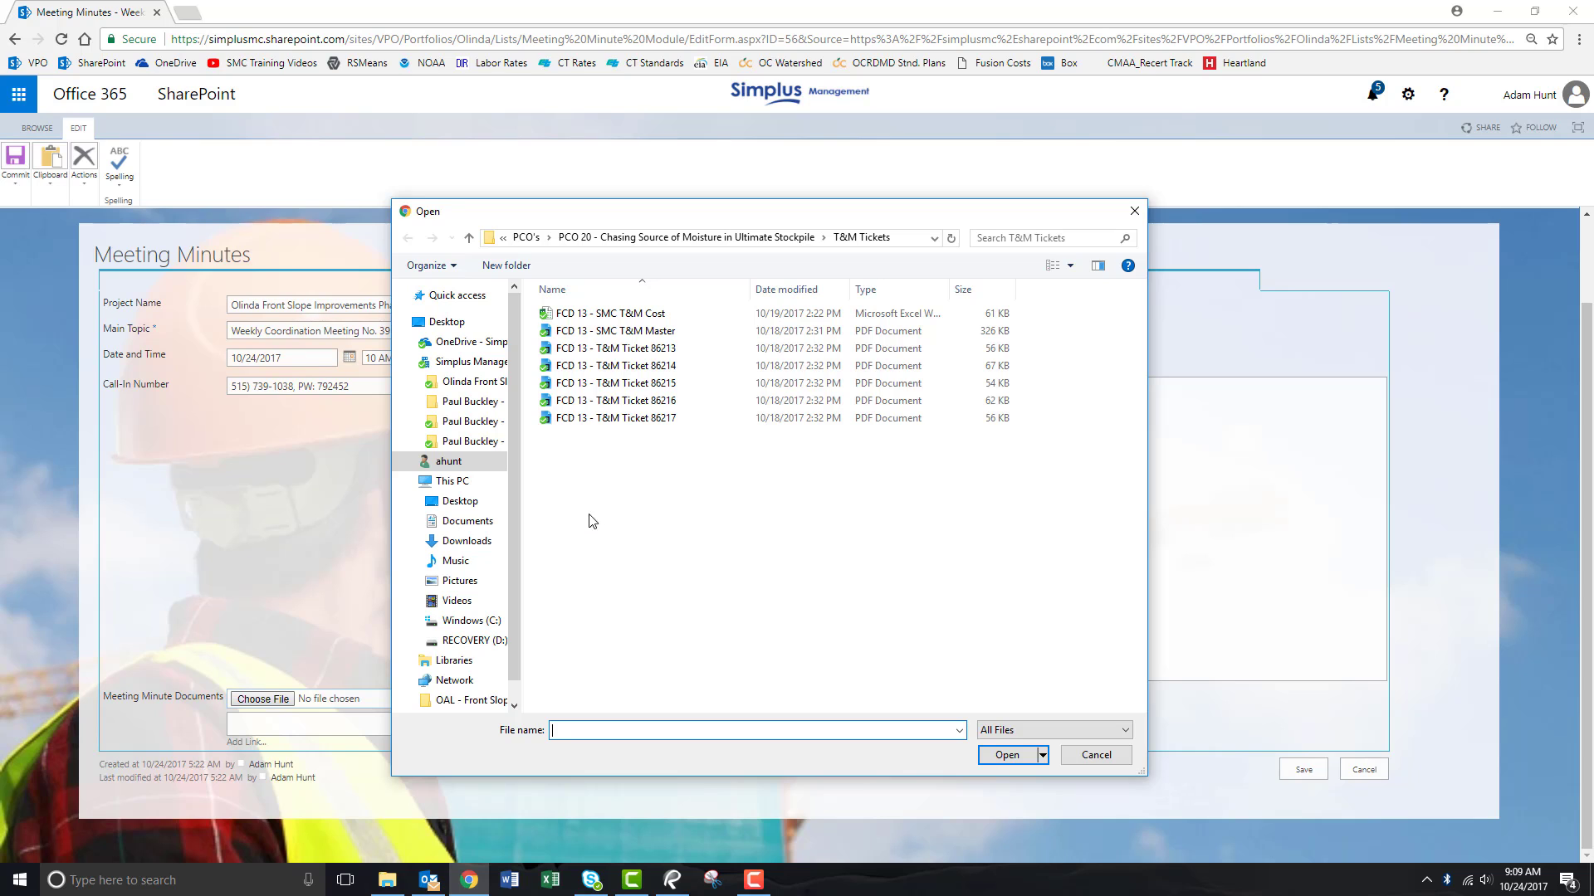
click(458, 383)
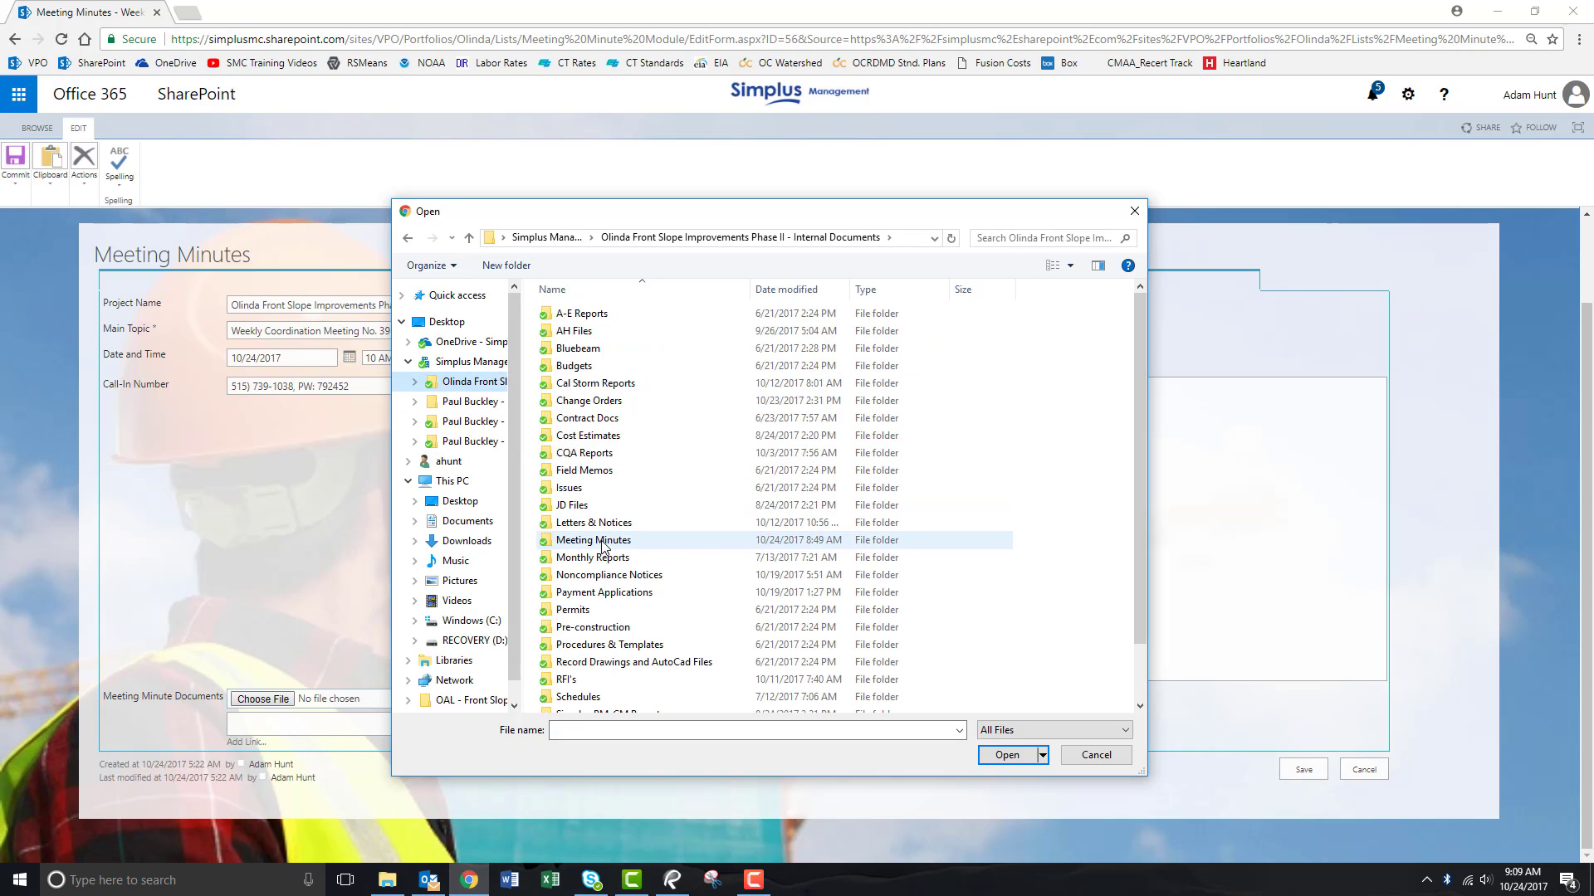
double_click(601, 541)
double_click(598, 371)
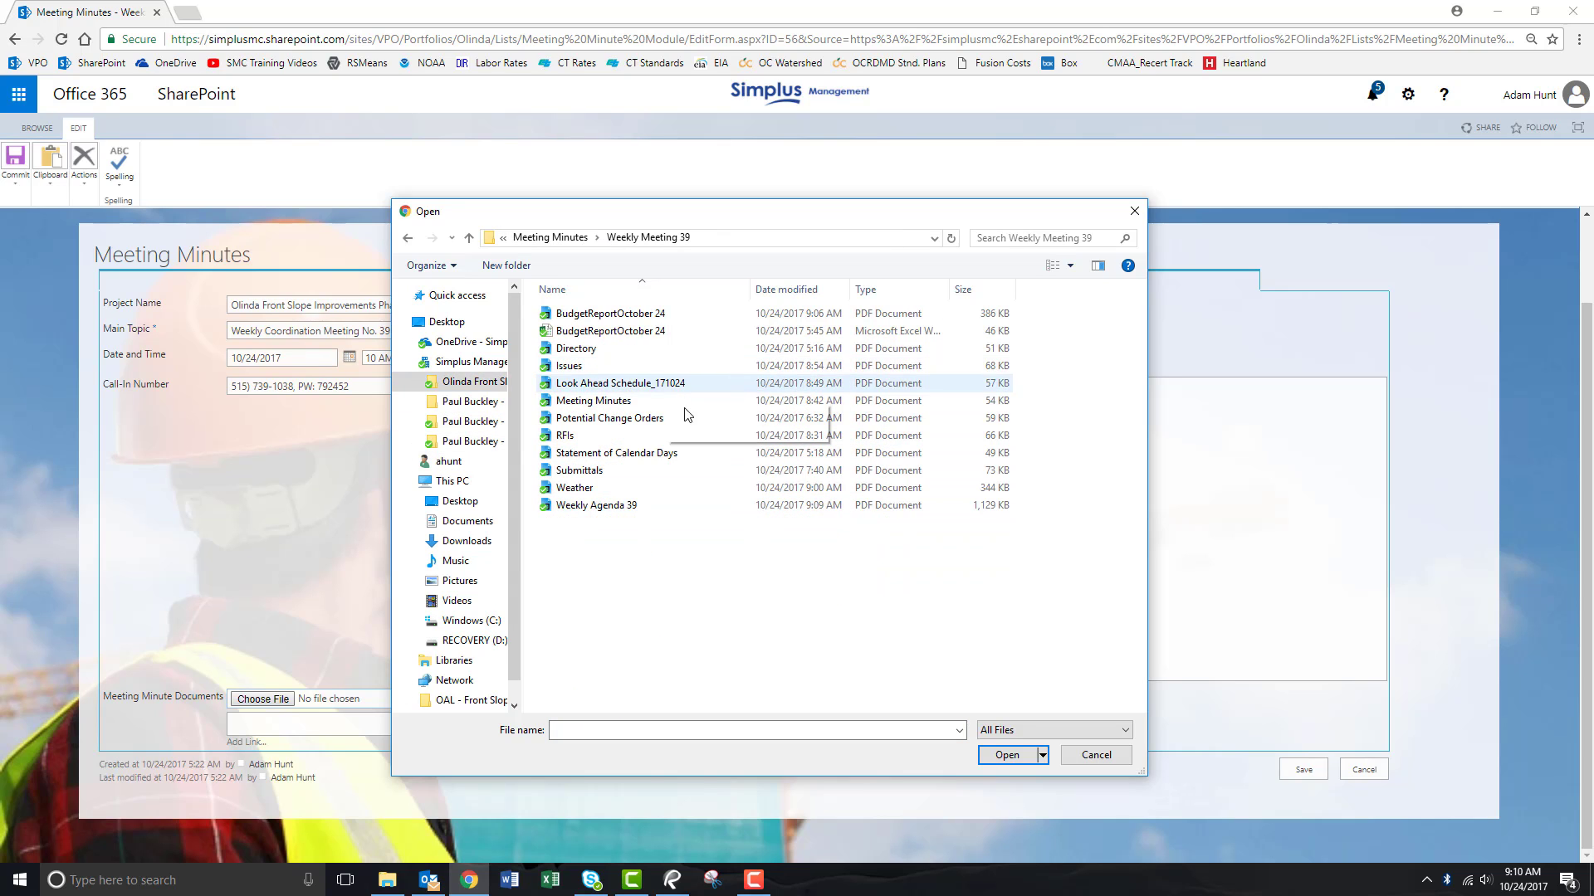
double_click(608, 507)
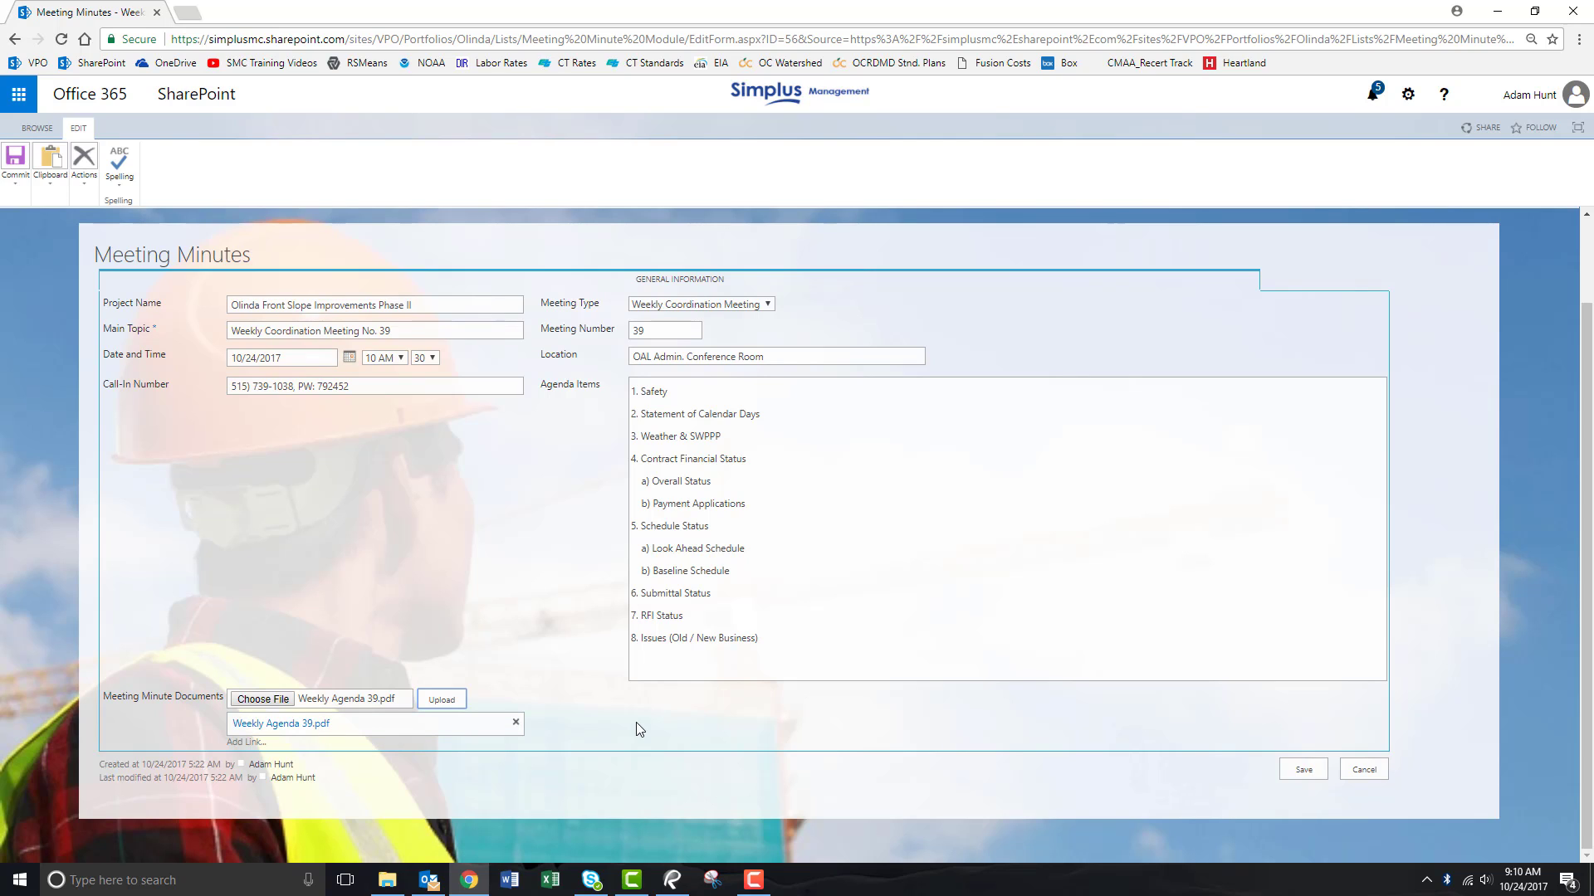
click(1303, 769)
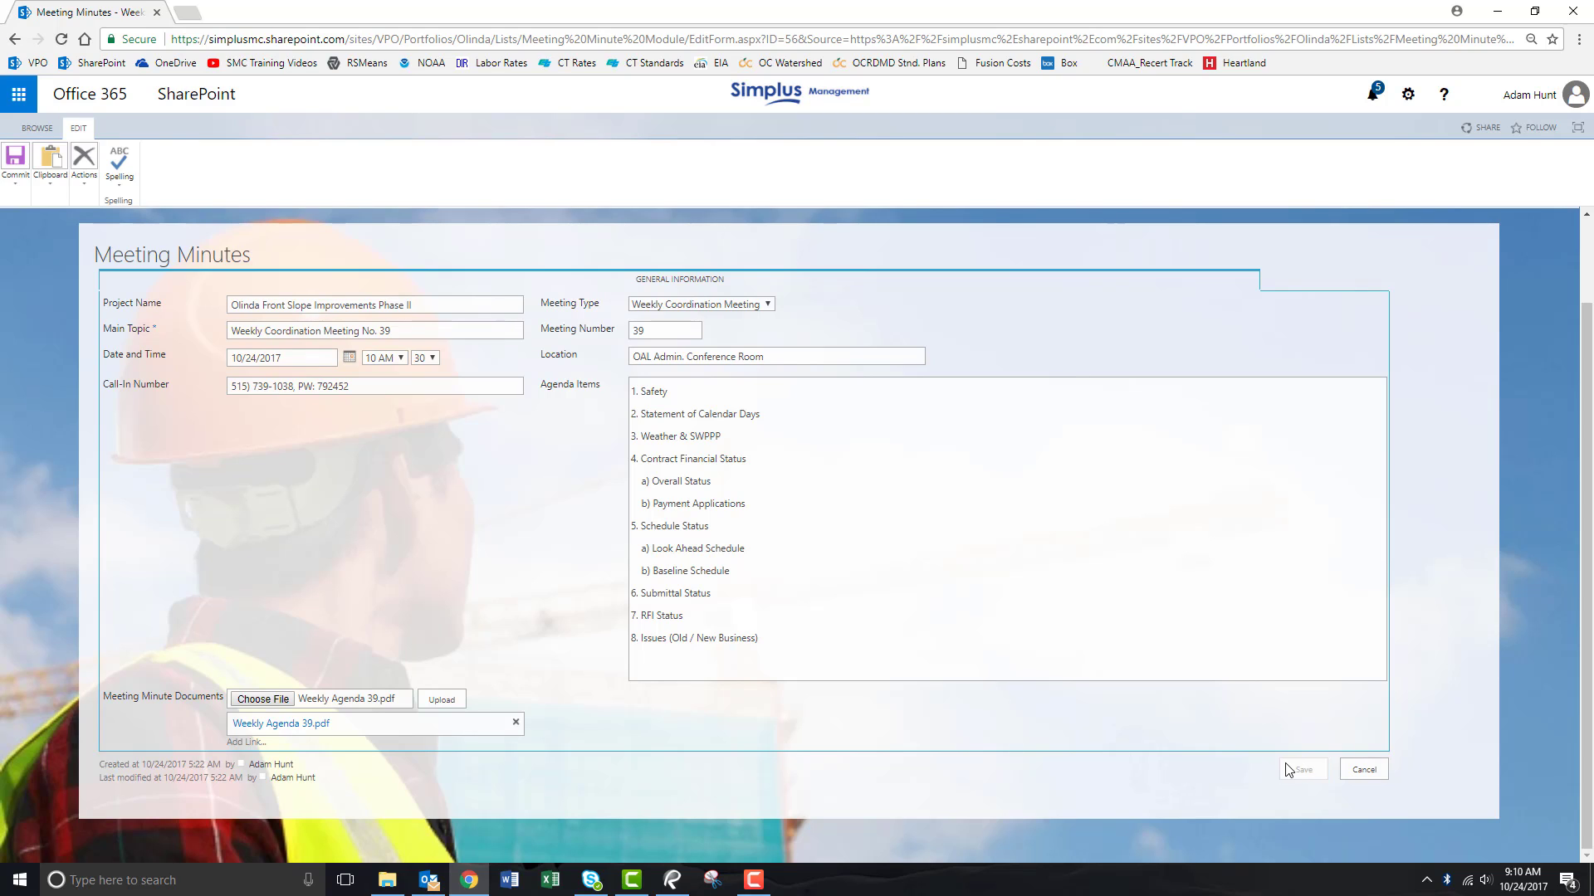